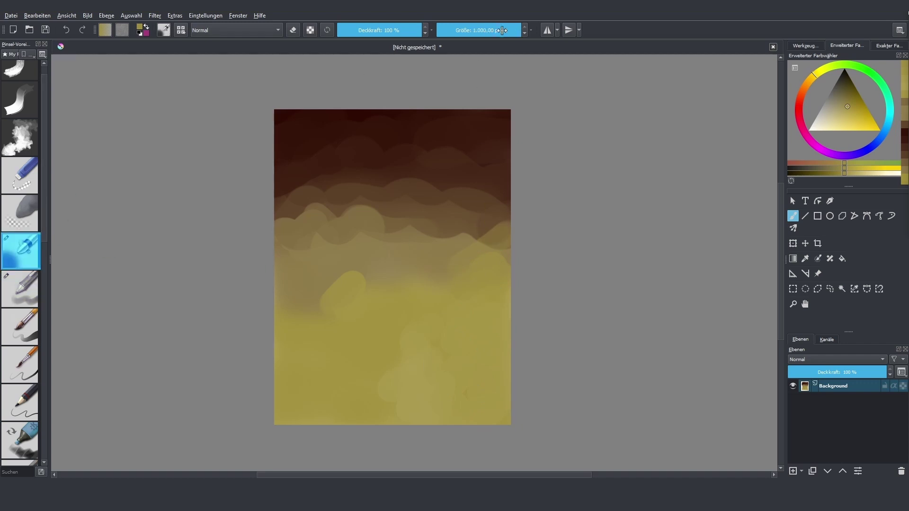
Step: Blend the brown and olive-yellow background into soft clouds with a darker upper area
{"action": "mouse_move", "coordinate": [499, 238]}
{"action": "left_mouse_down"}
{"action": "mouse_move", "coordinate": [450, 203]}
{"action": "mouse_move", "coordinate": [322, 209]}
{"action": "mouse_move", "coordinate": [398, 312]}
{"action": "mouse_move", "coordinate": [478, 398]}
{"action": "mouse_move", "coordinate": [502, 440]}
{"action": "mouse_move", "coordinate": [331, 284]}
{"action": "mouse_move", "coordinate": [268, 131]}
{"action": "mouse_move", "coordinate": [327, 265]}
{"action": "mouse_move", "coordinate": [389, 142]}
{"action": "mouse_move", "coordinate": [487, 229]}
{"action": "mouse_move", "coordinate": [469, 265]}
{"action": "left_mouse_up"}
{"action": "key", "text": "/"}
Step: With a textured brush, paint a long dark brown branch rising from the canvas's lower left to its right edge
{"action": "left_click", "coordinate": [28, 97]}
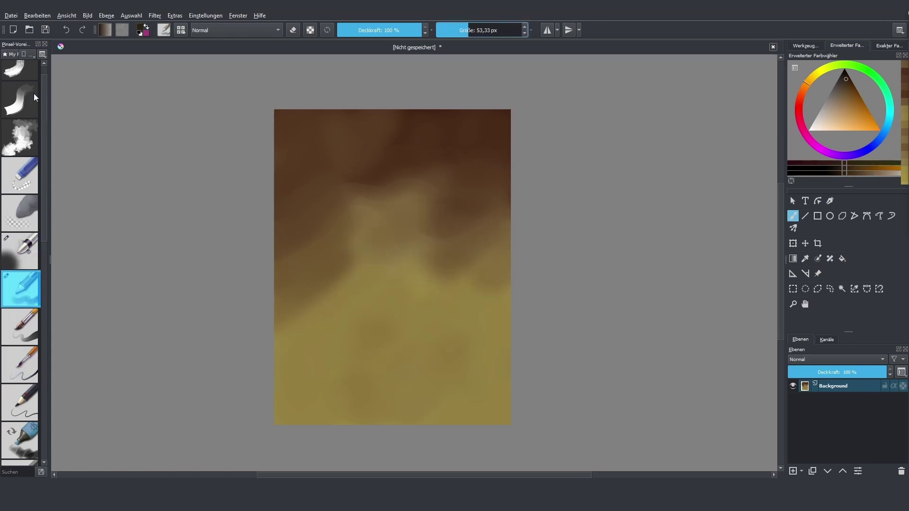
{"action": "mouse_move", "coordinate": [269, 328]}
{"action": "left_mouse_down"}
{"action": "mouse_move", "coordinate": [339, 256]}
{"action": "mouse_move", "coordinate": [425, 213]}
{"action": "left_mouse_up"}
{"action": "key", "text": "["}
{"action": "key", "text": "["}
{"action": "key", "text": "["}
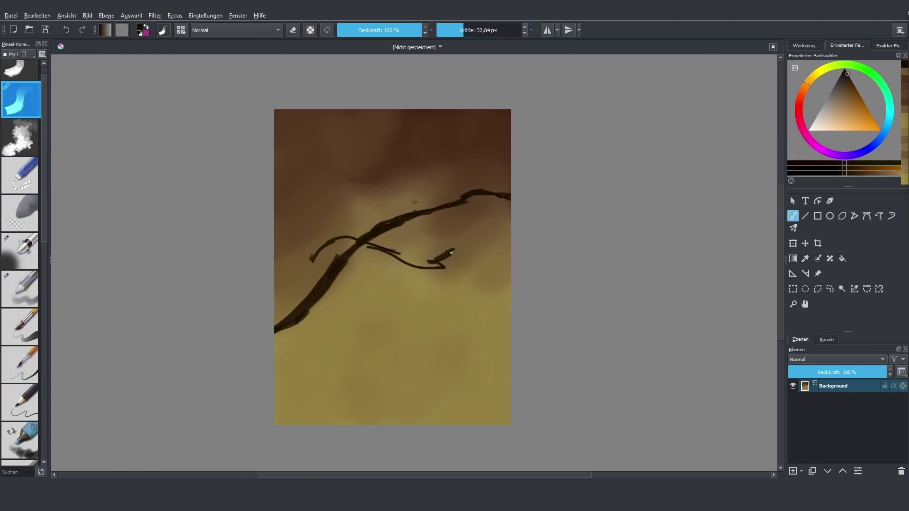
Step: Paint a second dark branch that arches from the left edge, crosses the first and runs to the right edge
{"action": "key", "text": "]"}
{"action": "key", "text": "]"}
{"action": "key", "text": "]"}
{"action": "mouse_move", "coordinate": [451, 253]}
{"action": "left_mouse_down"}
{"action": "mouse_move", "coordinate": [347, 234]}
{"action": "mouse_move", "coordinate": [323, 241]}
{"action": "mouse_move", "coordinate": [299, 284]}
{"action": "left_mouse_up"}
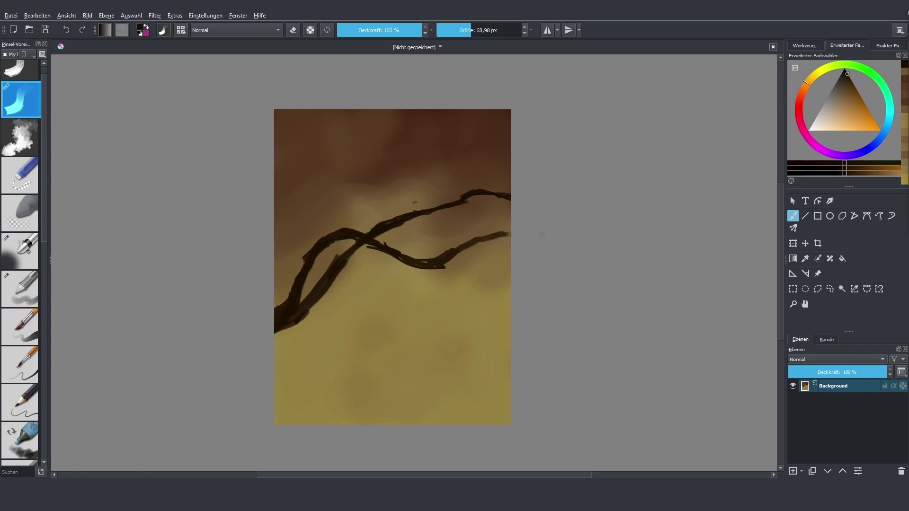
{"action": "left_click_drag", "start_coordinate": [511, 234], "coordinate": [439, 231]}
{"action": "key", "text": "["}
{"action": "key", "text": "["}
{"action": "key", "text": "["}
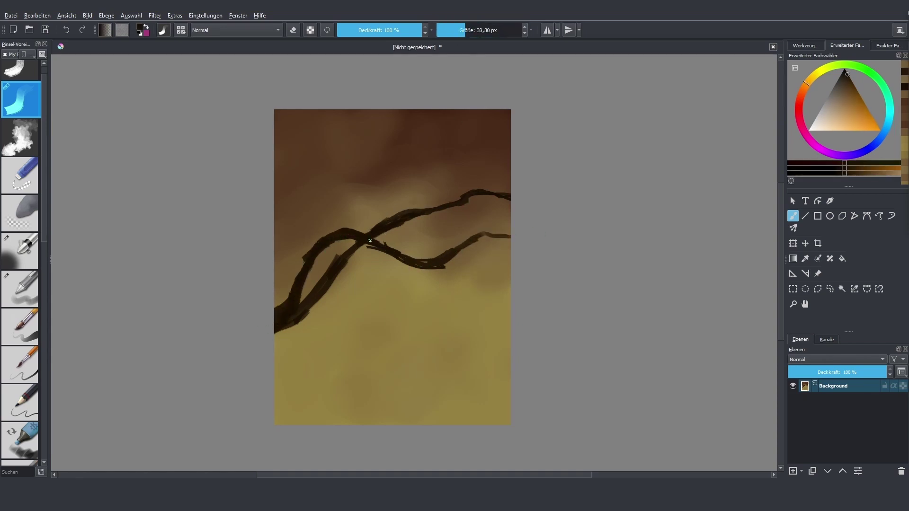
Step: Paint a thicker upper branch from the crossing point up to the canvas's right edge
{"action": "key", "text": "]"}
{"action": "key", "text": "]"}
{"action": "key", "text": "]"}
{"action": "mouse_move", "coordinate": [349, 219]}
{"action": "left_mouse_down"}
{"action": "mouse_move", "coordinate": [397, 203]}
{"action": "mouse_move", "coordinate": [356, 220]}
{"action": "mouse_move", "coordinate": [509, 160]}
{"action": "left_mouse_up"}
Step: Block in a thick dark trunk curving from the branch junction down to the lower right corner of the canvas
{"action": "key", "text": "]"}
{"action": "key", "text": "]"}
{"action": "key", "text": "]"}
{"action": "mouse_move", "coordinate": [353, 223]}
{"action": "left_mouse_down"}
{"action": "mouse_move", "coordinate": [379, 294]}
{"action": "mouse_move", "coordinate": [433, 323]}
{"action": "mouse_move", "coordinate": [497, 407]}
{"action": "left_mouse_up"}
{"action": "mouse_move", "coordinate": [469, 374]}
{"action": "left_mouse_down"}
{"action": "mouse_move", "coordinate": [488, 416]}
{"action": "mouse_move", "coordinate": [476, 388]}
{"action": "mouse_move", "coordinate": [401, 328]}
{"action": "mouse_move", "coordinate": [509, 398]}
{"action": "left_mouse_up"}
{"action": "key", "text": "["}
{"action": "key", "text": "["}
{"action": "key", "text": "["}
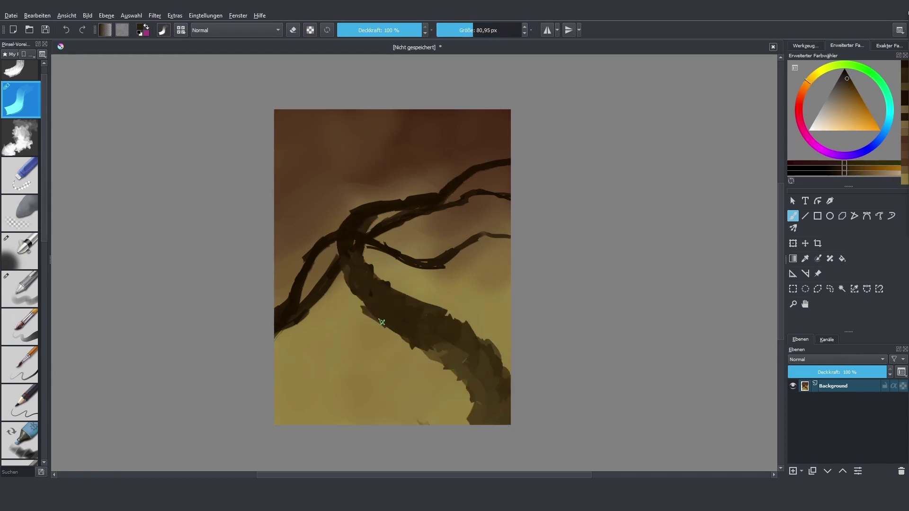
Step: Paint a lighter forked branch reaching the left edge, and add thin twigs to the lower right branch with a brush of about 31 px
{"action": "key", "text": "["}
{"action": "key", "text": "["}
{"action": "mouse_move", "coordinate": [382, 322]}
{"action": "left_mouse_down"}
{"action": "mouse_move", "coordinate": [341, 311]}
{"action": "mouse_move", "coordinate": [309, 317]}
{"action": "mouse_move", "coordinate": [277, 354]}
{"action": "mouse_move", "coordinate": [311, 318]}
{"action": "left_mouse_up"}
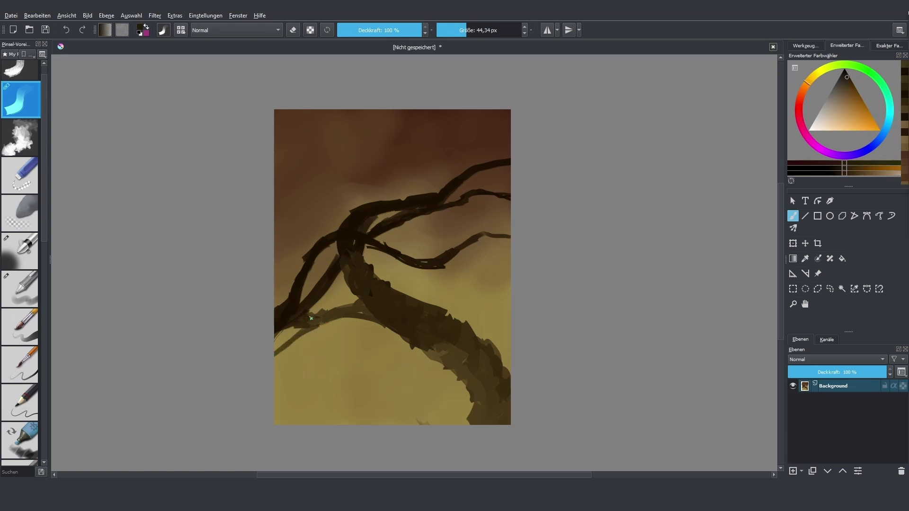
{"action": "left_click_drag", "start_coordinate": [467, 30], "coordinate": [464, 31]}
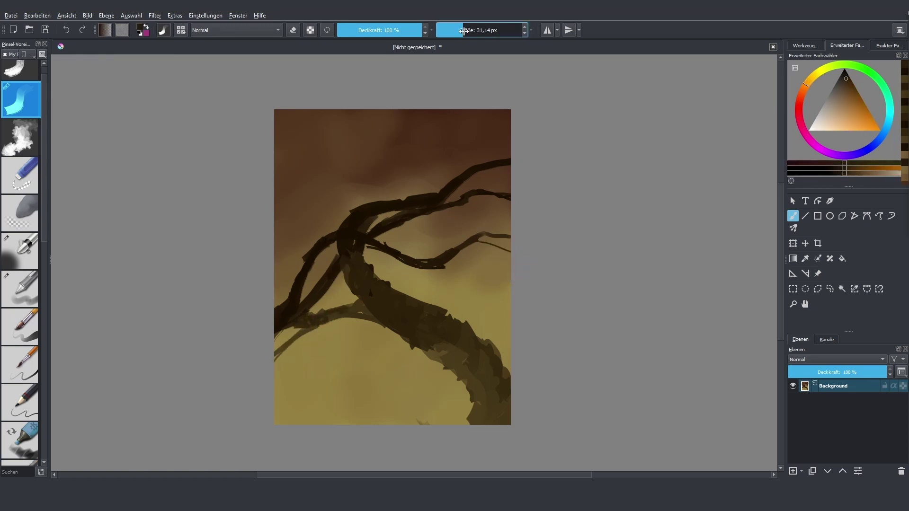
{"action": "left_click_drag", "start_coordinate": [397, 259], "coordinate": [416, 266]}
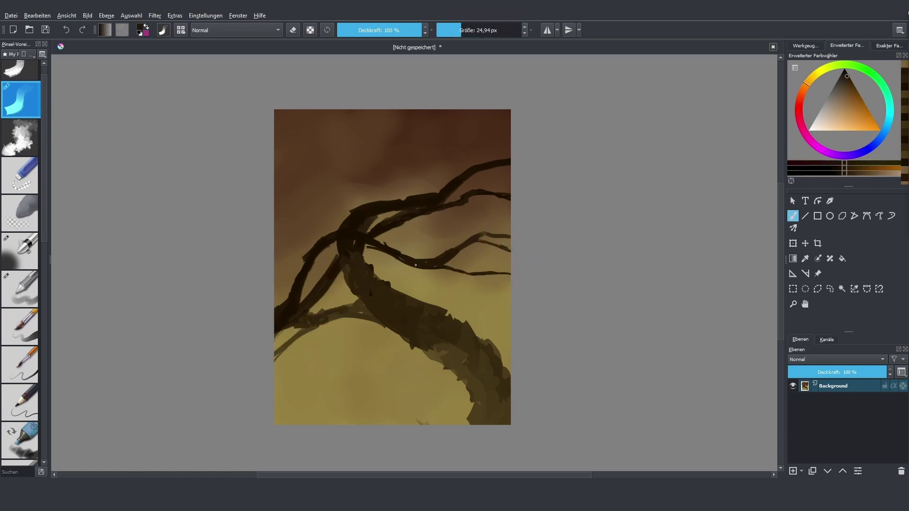
Step: Undo the straight stub on the trunk and paint a curved branch rising along the canvas's right edge instead
{"action": "left_click", "coordinate": [483, 341], "text": "ctrl"}
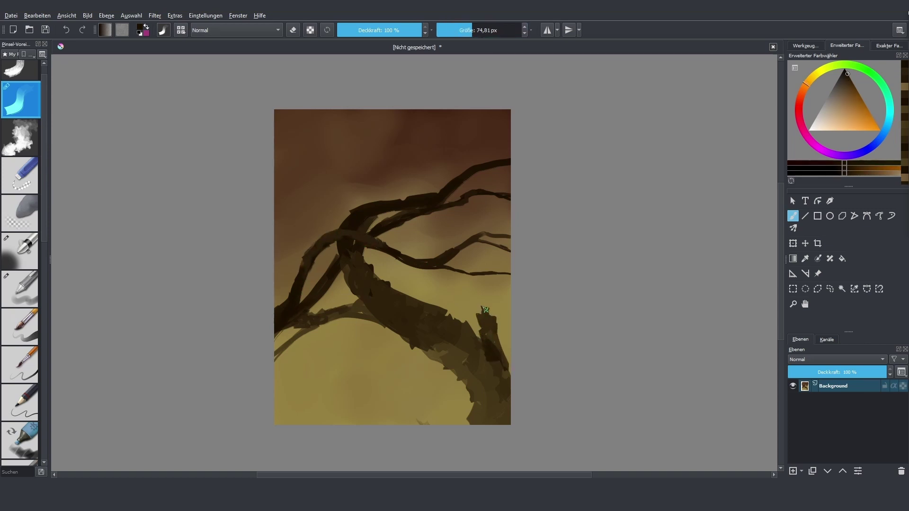
{"action": "key", "text": "ctrl+z"}
{"action": "mouse_move", "coordinate": [497, 327]}
{"action": "left_mouse_down"}
{"action": "mouse_move", "coordinate": [503, 393]}
{"action": "mouse_move", "coordinate": [500, 298]}
{"action": "left_mouse_up"}
{"action": "key", "text": "bracketleft"}
{"action": "key", "text": "bracketleft"}
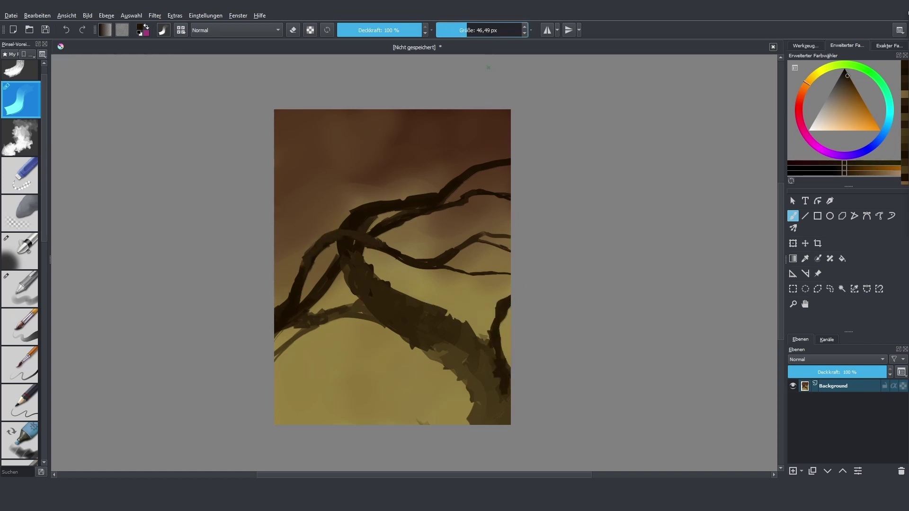
{"action": "left_click_drag", "start_coordinate": [461, 31], "coordinate": [482, 30]}
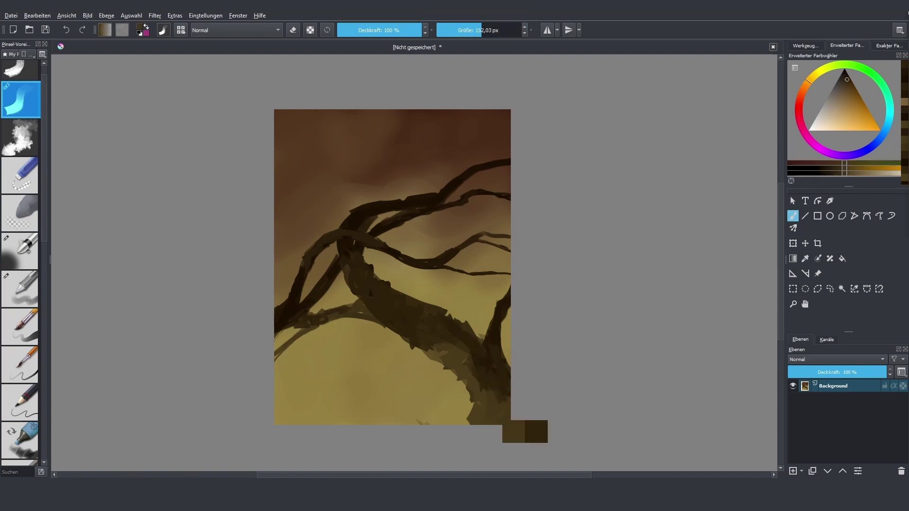
Step: Transform the painting layer, moving the tree down and rotating it slightly clockwise to make room above the branches
{"action": "key", "text": "ctrl+t"}
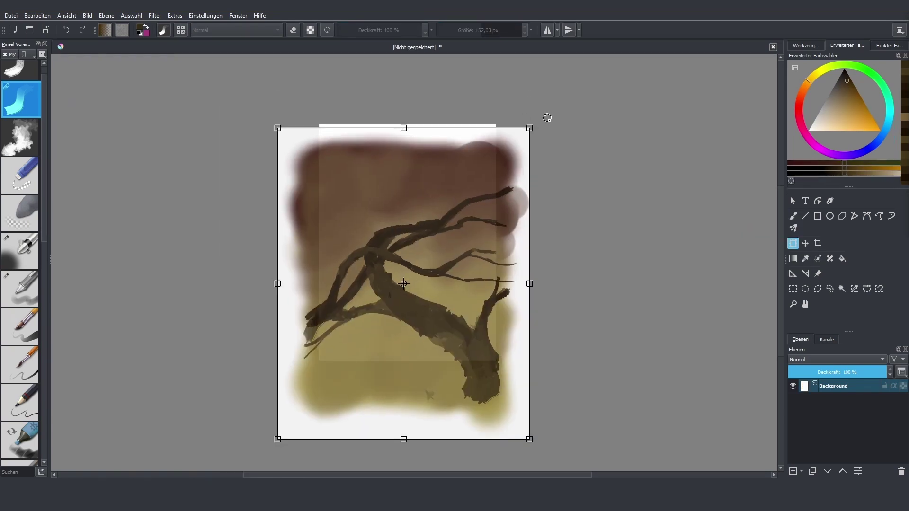
{"action": "left_click_drag", "start_coordinate": [544, 115], "coordinate": [503, 172]}
{"action": "key", "text": "Escape"}
{"action": "key", "text": "b"}
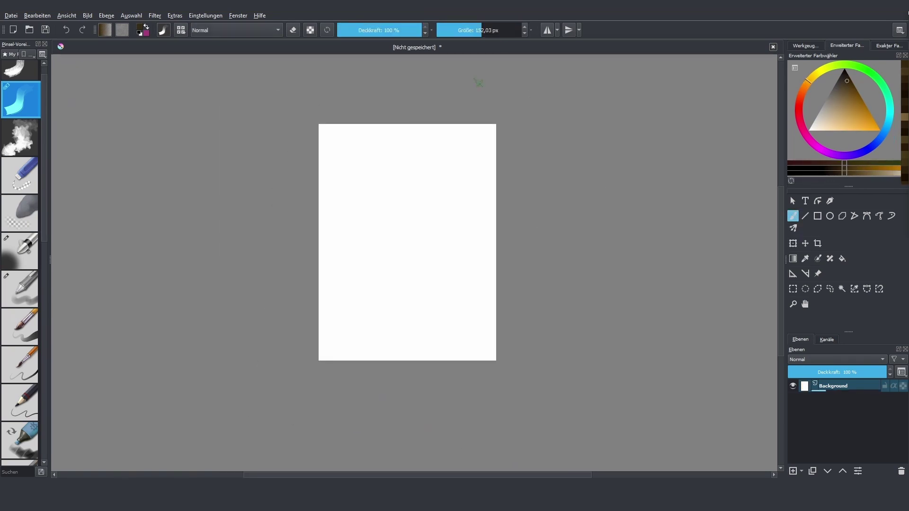
Step: Repaint the sky above the branches and the gap beside the lower right branch with colours sampled from the background
{"action": "key", "text": "slash"}
{"action": "left_click", "coordinate": [493, 345], "text": "ctrl"}
{"action": "mouse_move", "coordinate": [493, 345]}
{"action": "left_mouse_down"}
{"action": "mouse_move", "coordinate": [360, 142]}
{"action": "mouse_move", "coordinate": [375, 169]}
{"action": "mouse_move", "coordinate": [469, 155]}
{"action": "mouse_move", "coordinate": [409, 198]}
{"action": "left_mouse_up"}
Step: Paint a faint olive branch in the background beneath the trunk at the lower left of the painting
{"action": "left_click", "coordinate": [460, 29]}
{"action": "key", "text": "k"}
{"action": "key", "text": "k"}
{"action": "key", "text": "k"}
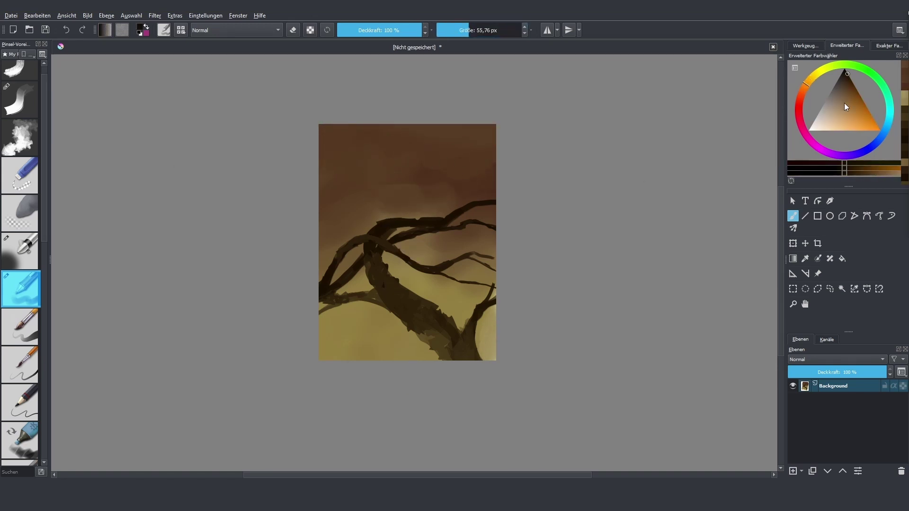
{"action": "left_click", "coordinate": [397, 190], "text": "ctrl"}
{"action": "left_click", "coordinate": [392, 233], "text": "ctrl"}
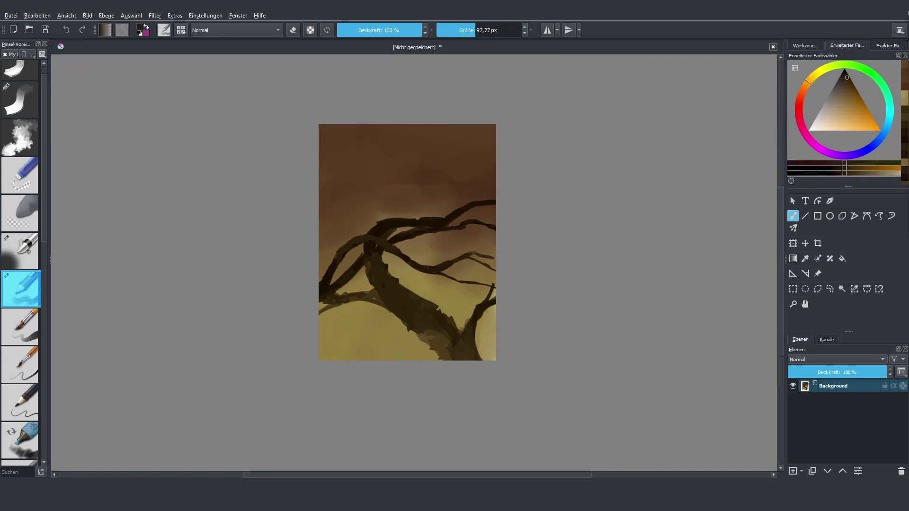
{"action": "mouse_move", "coordinate": [412, 351]}
{"action": "left_mouse_down"}
{"action": "mouse_move", "coordinate": [374, 336]}
{"action": "mouse_move", "coordinate": [395, 360]}
{"action": "left_mouse_up"}
{"action": "key", "text": "/"}
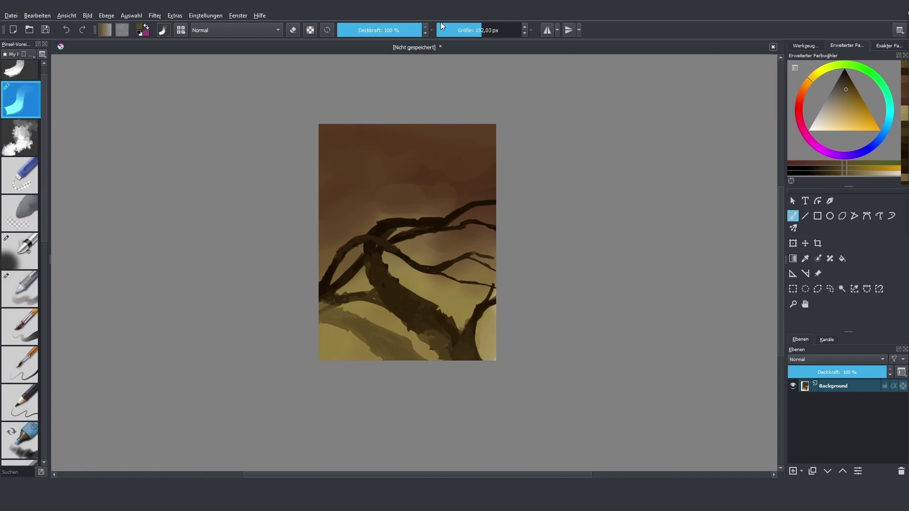
Step: Paint thin muted brown twigs behind the left branches, using a background colour and a brush of about 28 px
{"action": "left_click", "coordinate": [326, 262], "text": "ctrl"}
{"action": "key", "text": "bracketleft"}
{"action": "key", "text": "bracketleft"}
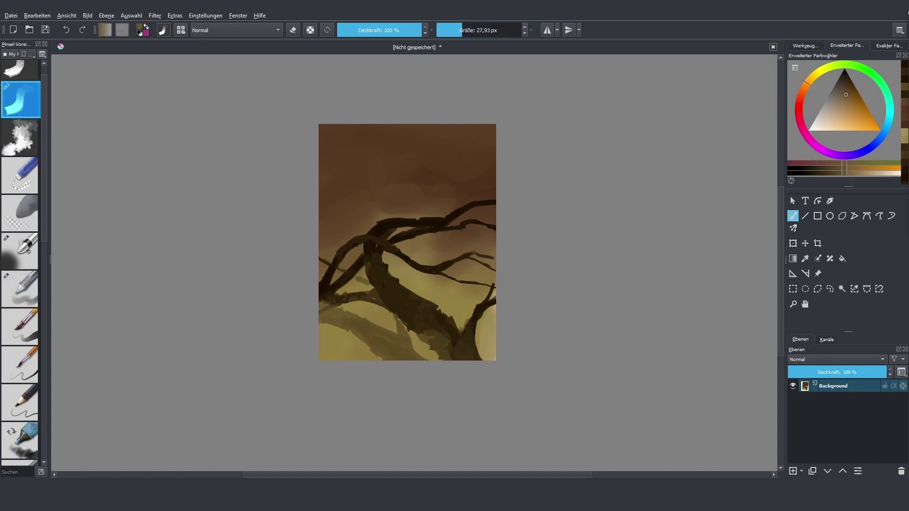
{"action": "left_click_drag", "start_coordinate": [320, 242], "coordinate": [337, 267]}
Step: Extend the faint background branch and thicken the dark lower left branch with colours sampled from the painting
{"action": "left_click", "coordinate": [359, 331], "text": "ctrl"}
{"action": "key", "text": "bracketright"}
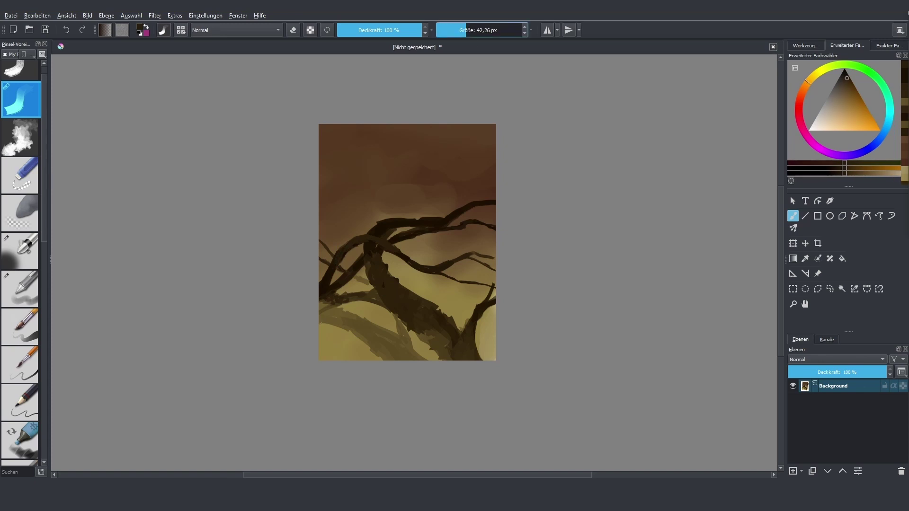
{"action": "left_click", "coordinate": [348, 299], "text": "ctrl"}
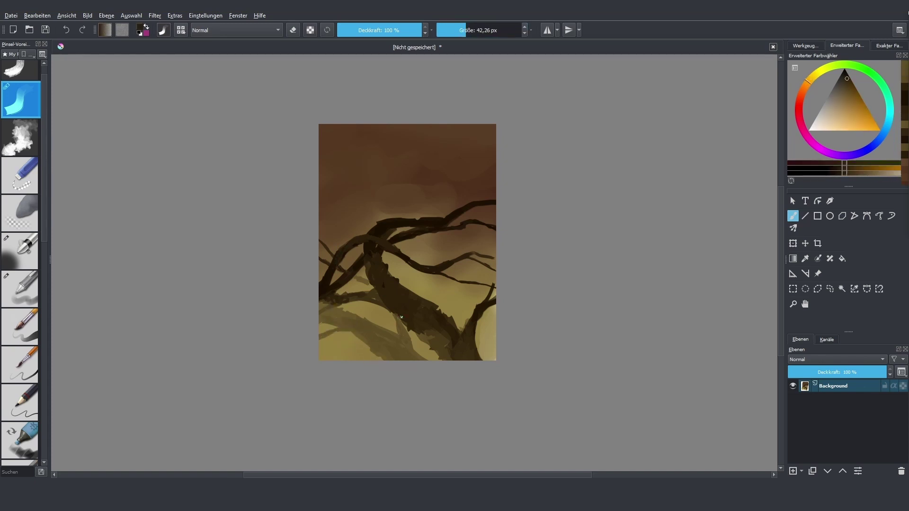
{"action": "left_click_drag", "start_coordinate": [326, 284], "coordinate": [345, 298]}
Step: Paint a thin dark branch rising from the top of the trunk and forking toward the canvas's upper edge
{"action": "left_click", "coordinate": [327, 284], "text": "ctrl"}
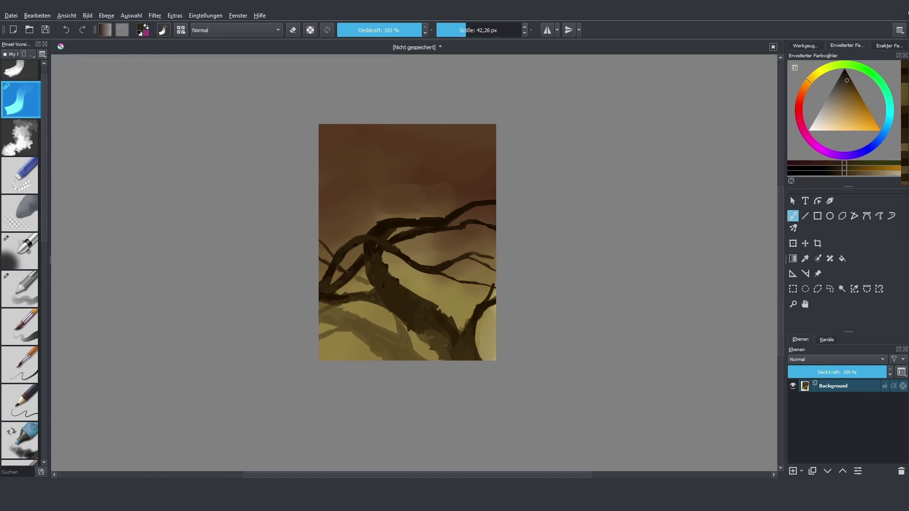
{"action": "left_click_drag", "start_coordinate": [368, 235], "coordinate": [372, 176]}
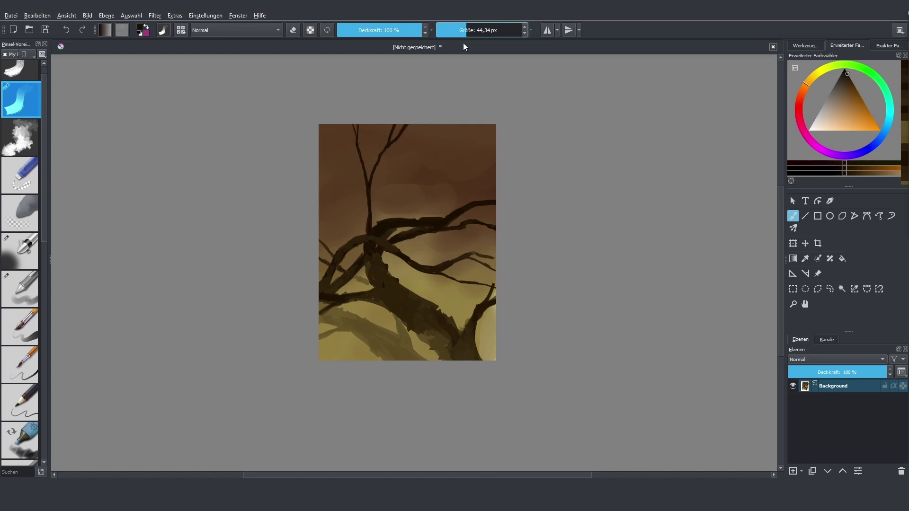
Step: Block in two dark green birds with long curved beaks, perched on the upper branch and facing opposite ways
{"action": "left_click", "coordinate": [20, 289]}
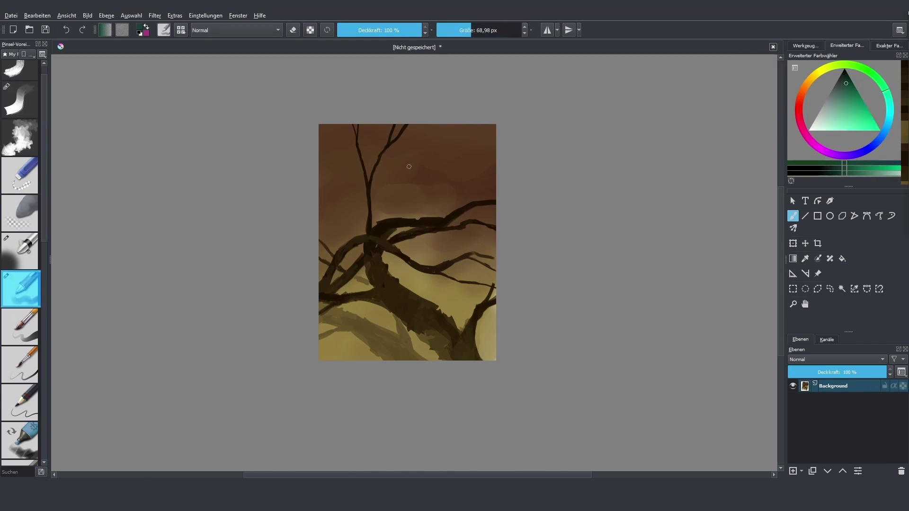
{"action": "mouse_move", "coordinate": [403, 170]}
{"action": "left_mouse_down"}
{"action": "mouse_move", "coordinate": [388, 199]}
{"action": "mouse_move", "coordinate": [455, 176]}
{"action": "left_mouse_up"}
{"action": "mouse_move", "coordinate": [433, 209]}
{"action": "left_mouse_down"}
{"action": "mouse_move", "coordinate": [434, 180]}
{"action": "mouse_move", "coordinate": [448, 175]}
{"action": "mouse_move", "coordinate": [432, 211]}
{"action": "mouse_move", "coordinate": [421, 179]}
{"action": "left_mouse_up"}
{"action": "left_click", "coordinate": [429, 182], "text": "ctrl"}
{"action": "left_click", "coordinate": [412, 180], "text": "ctrl"}
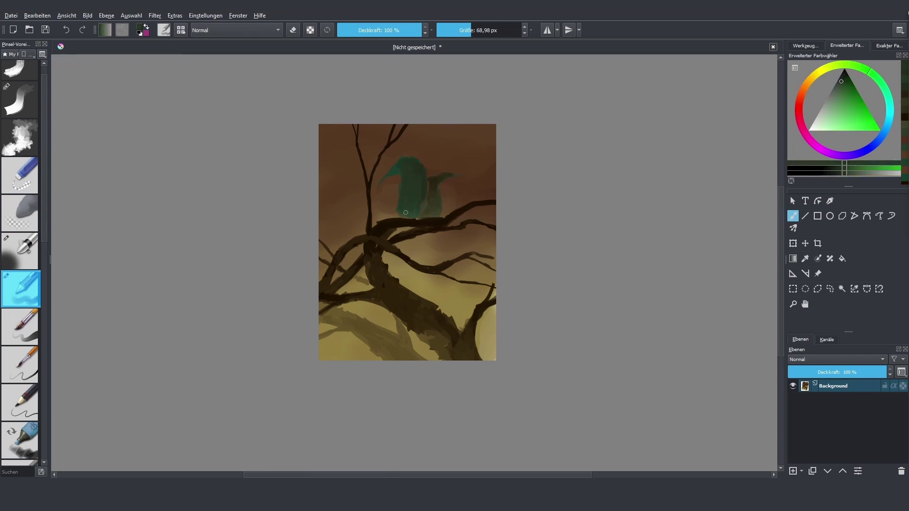
Step: Darken the front bird's head and wing and paint its long teal tail hanging below the branch
{"action": "left_click", "coordinate": [384, 284], "text": "ctrl"}
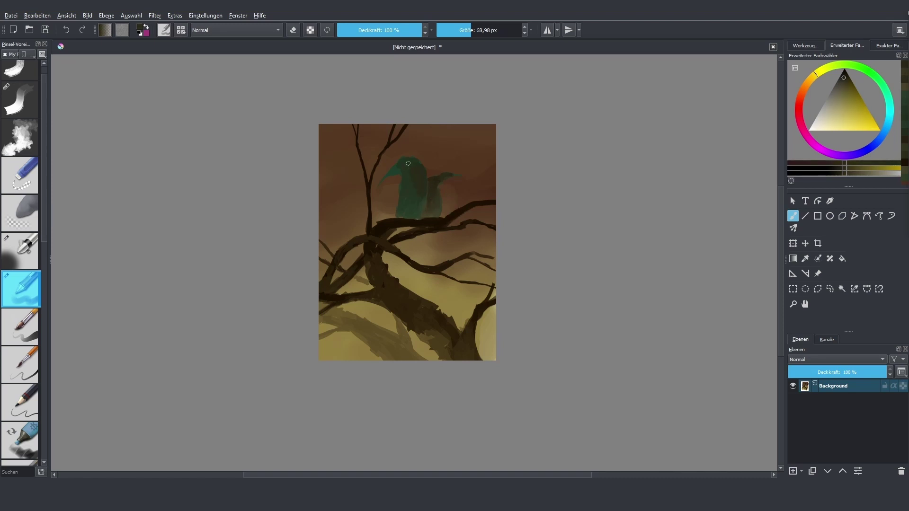
{"action": "left_click", "coordinate": [447, 211], "text": "ctrl"}
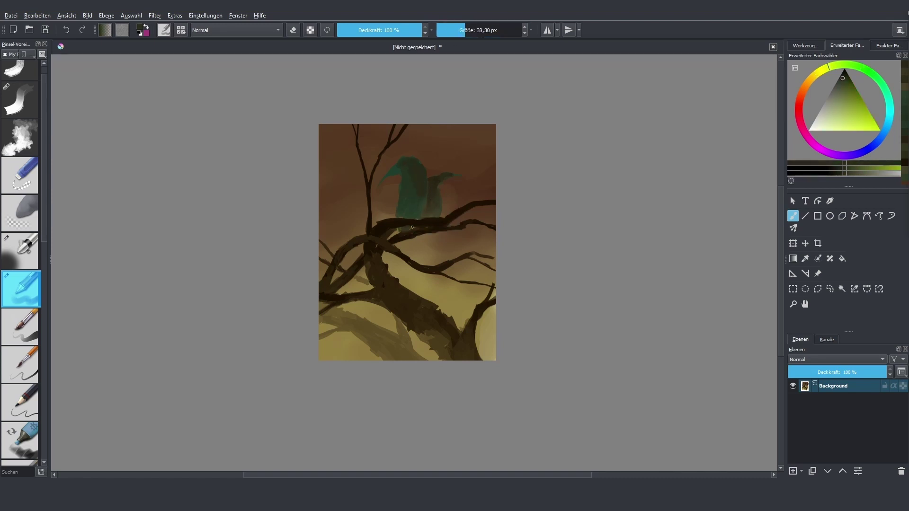
{"action": "left_click_drag", "start_coordinate": [409, 242], "coordinate": [406, 254]}
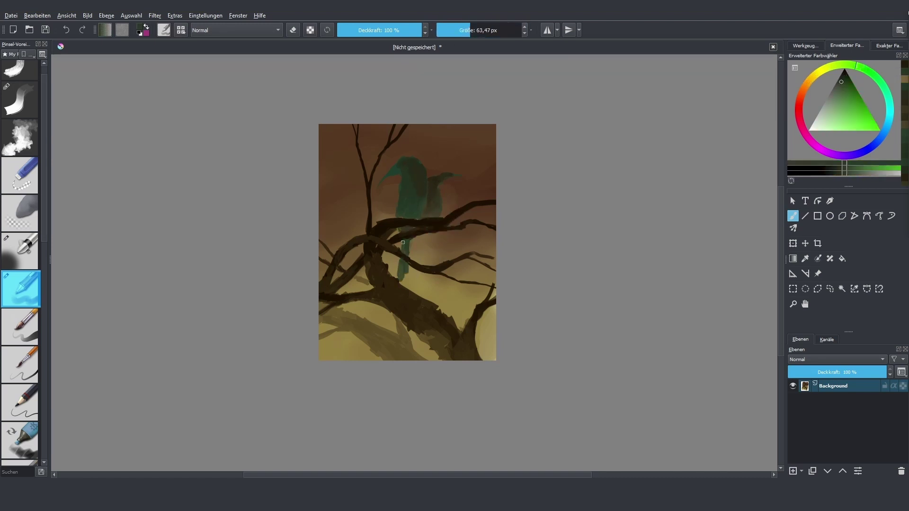
Step: Add a second tail below the branch and refine the rear bird's body with sampled colours, undoing the last stroke
{"action": "left_click", "coordinate": [406, 222], "text": "ctrl"}
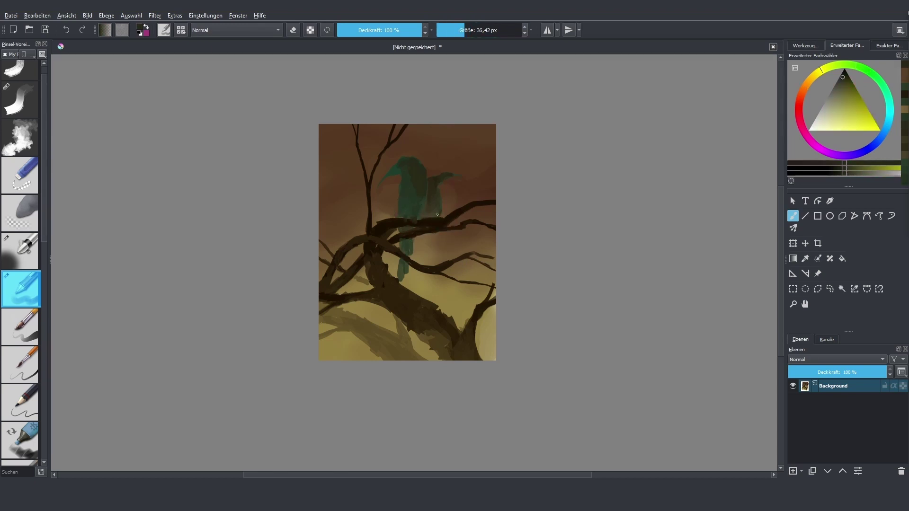
{"action": "left_click", "coordinate": [456, 243]}
{"action": "left_click", "coordinate": [429, 215], "text": "ctrl"}
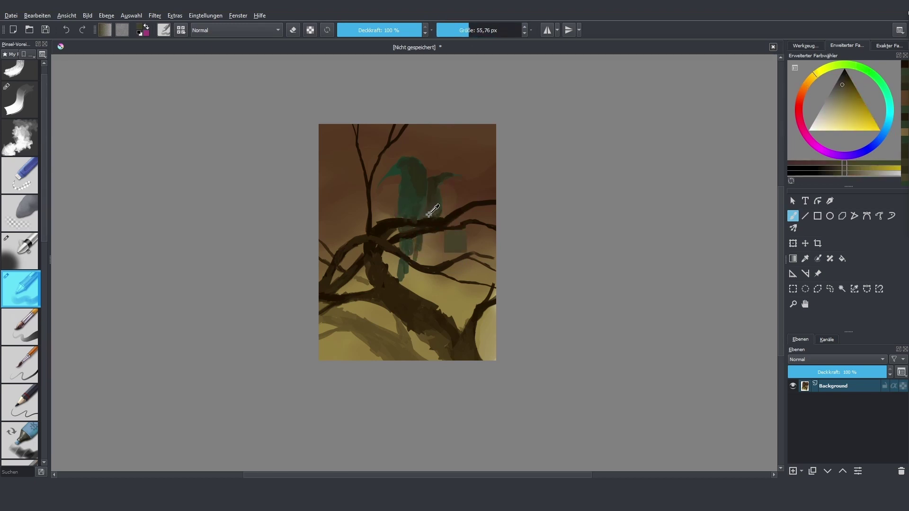
{"action": "key", "text": "ctrl+z"}
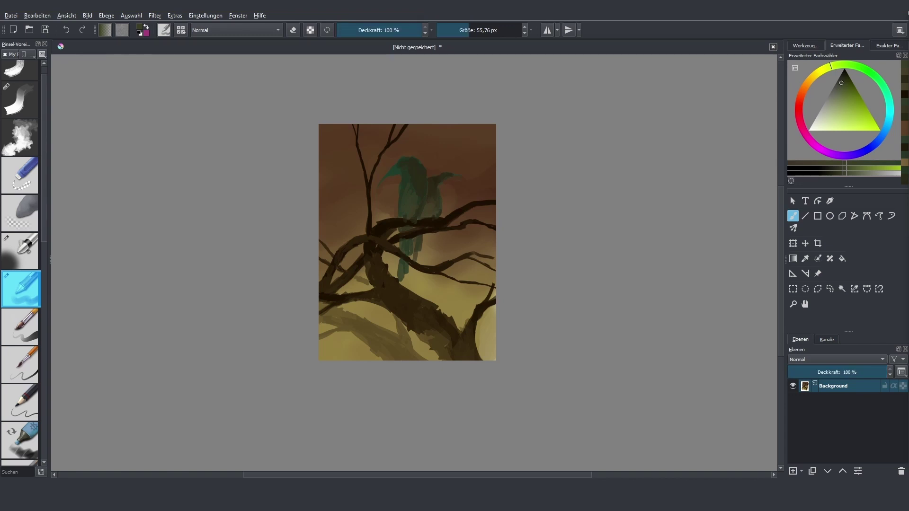
Step: Scale the painting down slightly and fill the blank upper and right margins with sampled background colours
{"action": "key", "text": "ctrl+t"}
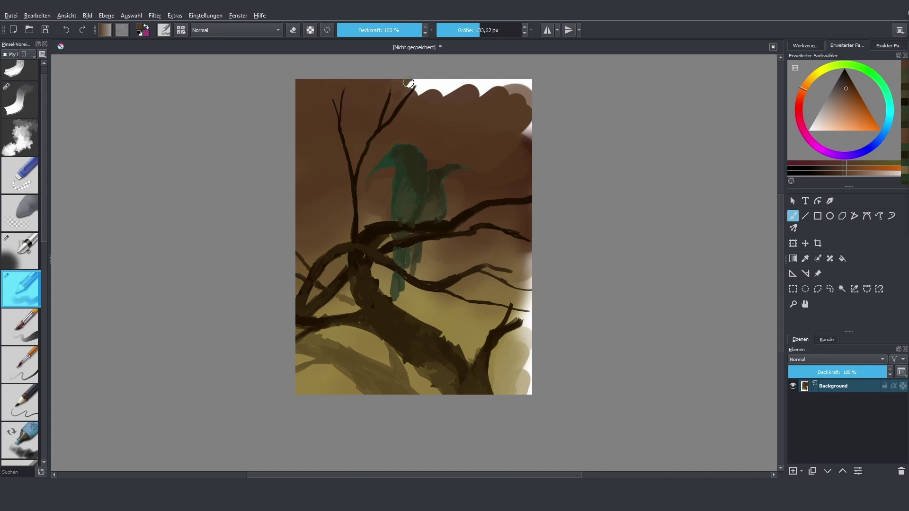
{"action": "left_click_drag", "start_coordinate": [424, 103], "coordinate": [447, 87]}
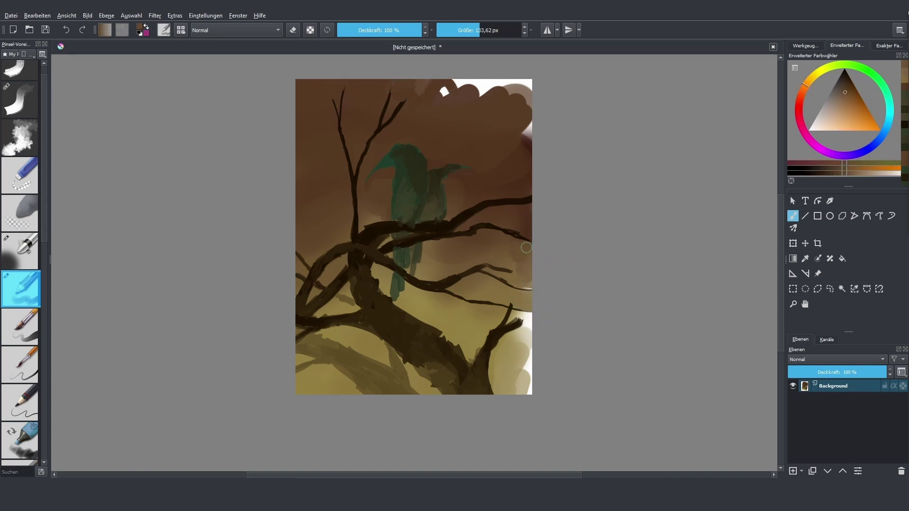
{"action": "left_click", "coordinate": [518, 360], "text": "ctrl"}
{"action": "left_click_drag", "start_coordinate": [526, 332], "coordinate": [527, 377]}
{"action": "left_click", "coordinate": [521, 109], "text": "ctrl"}
{"action": "left_click_drag", "start_coordinate": [526, 94], "coordinate": [417, 87]}
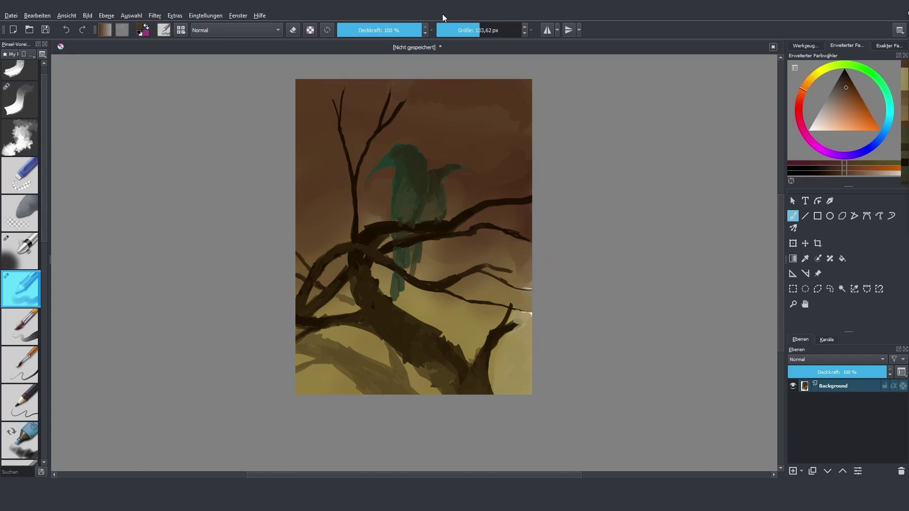
Step: Extend the lower right branch and its forked twigs to the canvas's right edge in dark brown sampled from the tree
{"action": "left_click", "coordinate": [501, 332], "text": "ctrl"}
{"action": "left_click_drag", "start_coordinate": [502, 331], "coordinate": [530, 263]}
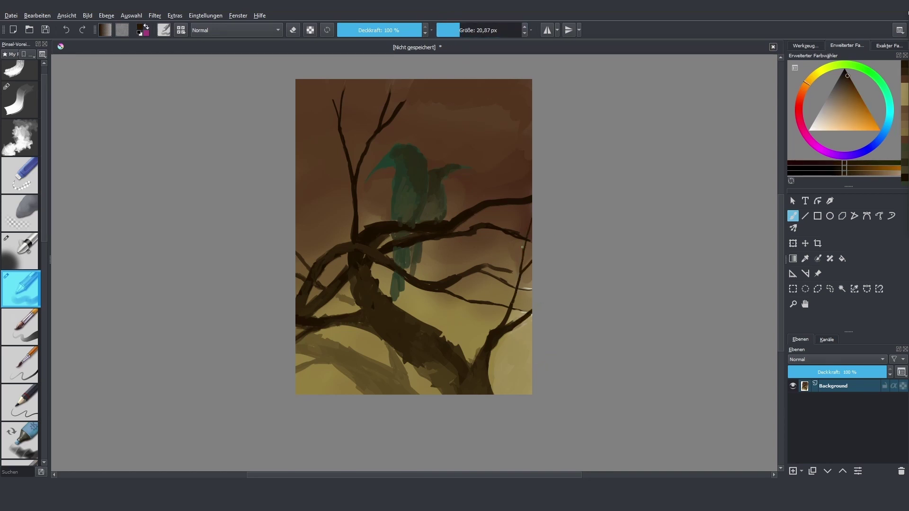
{"action": "left_click", "coordinate": [526, 240], "text": "ctrl"}
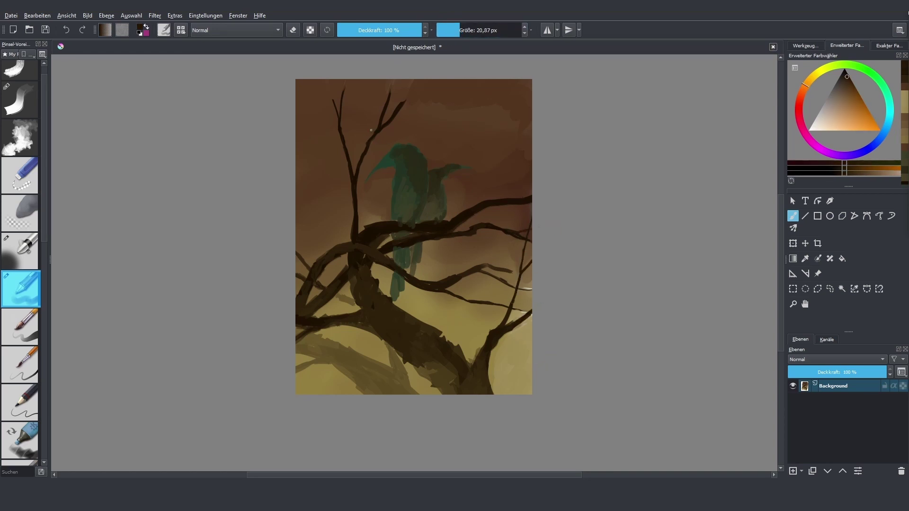
{"action": "left_click", "coordinate": [344, 86], "text": "ctrl"}
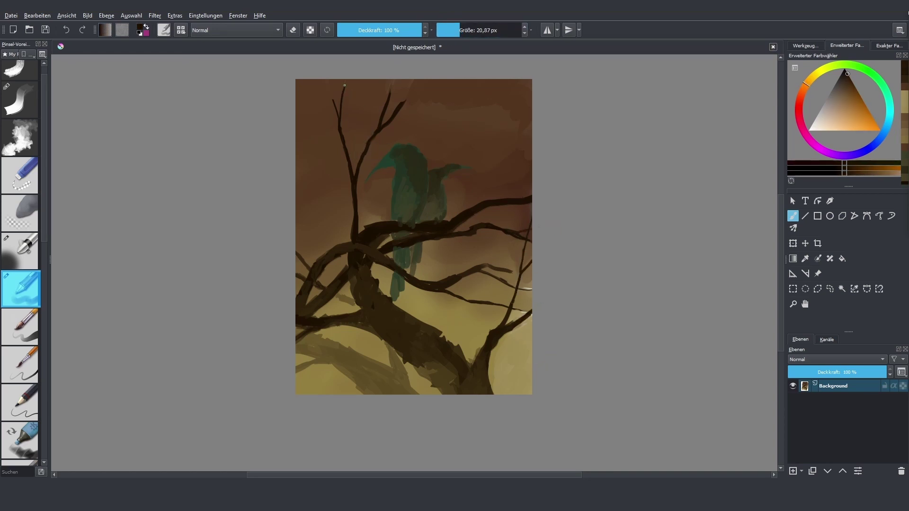
Step: Extend the upper twigs to the canvas's top edge in dark brown and darken the front bird's crown with sampled dark greens
{"action": "left_click", "coordinate": [392, 92], "text": "ctrl"}
{"action": "left_click", "coordinate": [410, 154], "text": "ctrl"}
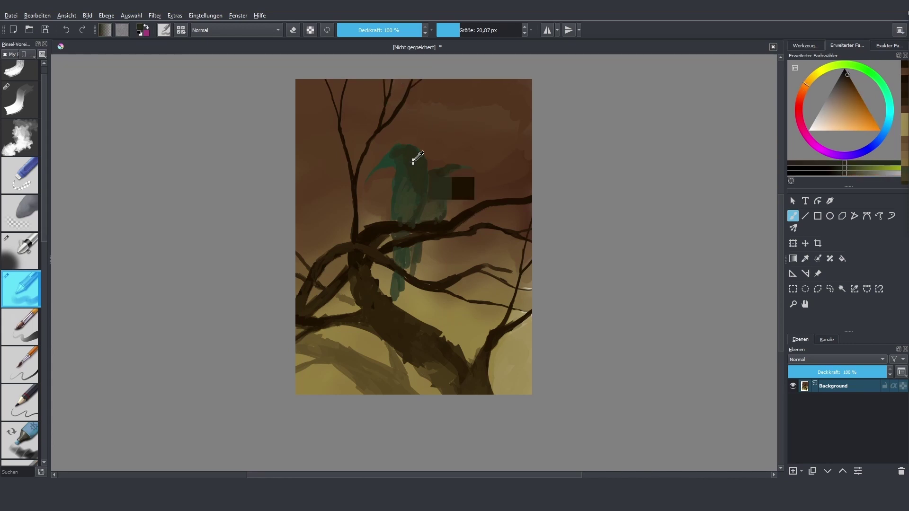
{"action": "key", "text": "bracketright"}
{"action": "key", "text": "bracketright"}
{"action": "key", "text": "bracketright"}
{"action": "left_click", "coordinate": [391, 150], "text": "ctrl"}
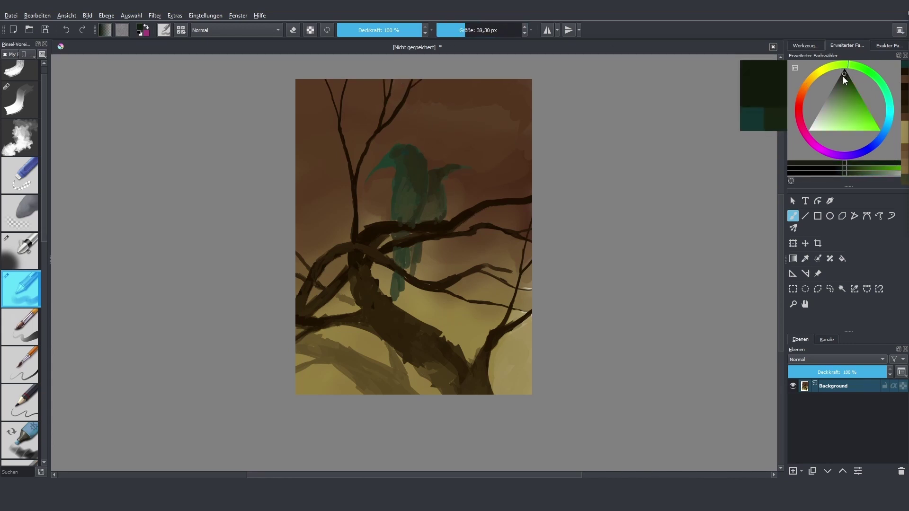
{"action": "left_click", "coordinate": [416, 153], "text": "ctrl"}
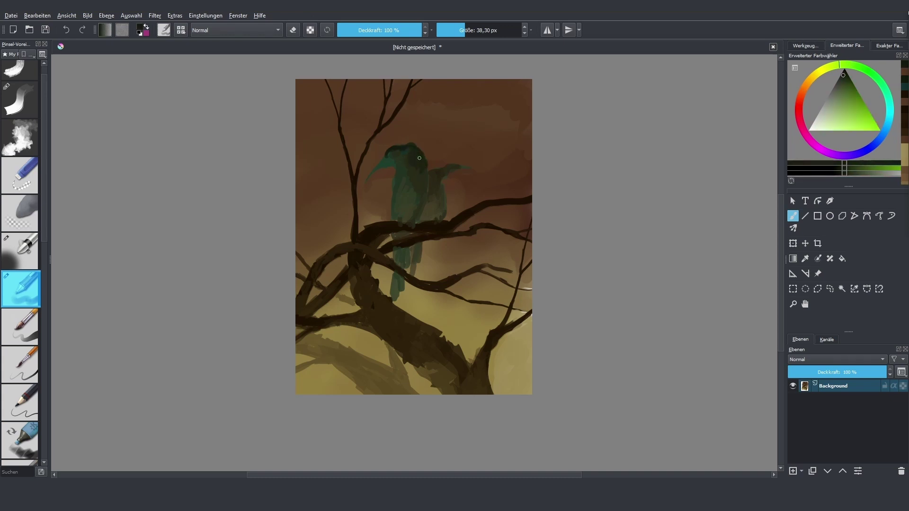
Step: Darken the front bird's curved beak and face, and paint its small brownish eye with a finer brush
{"action": "key", "text": "bracketleft"}
{"action": "key", "text": "bracketleft"}
{"action": "key", "text": "bracketleft"}
{"action": "left_click", "coordinate": [385, 158], "text": "ctrl"}
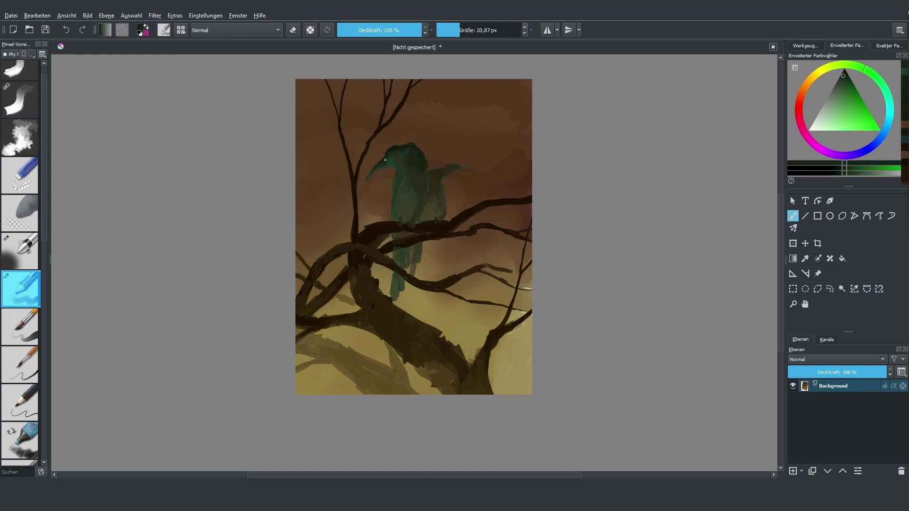
{"action": "left_click", "coordinate": [385, 160], "text": "ctrl"}
{"action": "left_click", "coordinate": [392, 156], "text": "ctrl"}
{"action": "key", "text": "bracketright"}
{"action": "left_click", "coordinate": [393, 162], "text": "ctrl"}
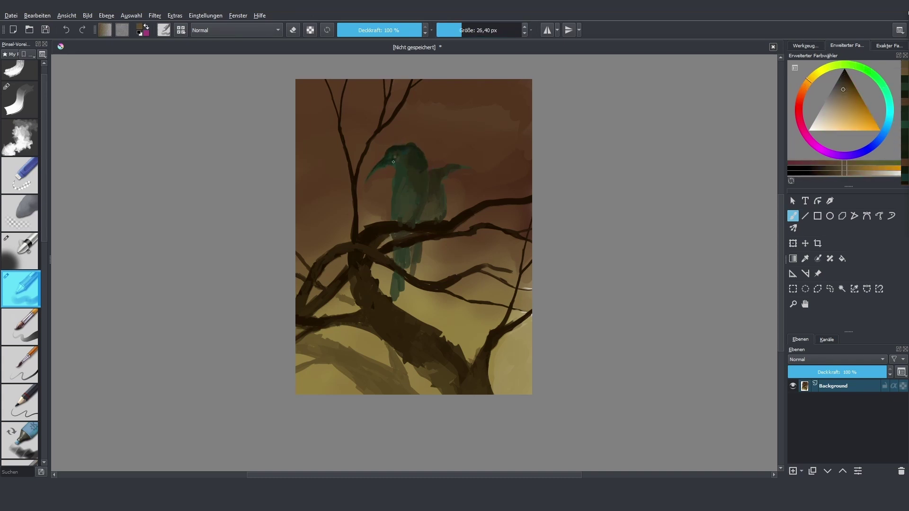
{"action": "left_click", "coordinate": [394, 163], "text": "ctrl"}
Step: Shade the front bird's breast and wing with broader strokes of sampled grey-green and dark green
{"action": "key", "text": "bracketright"}
{"action": "key", "text": "bracketright"}
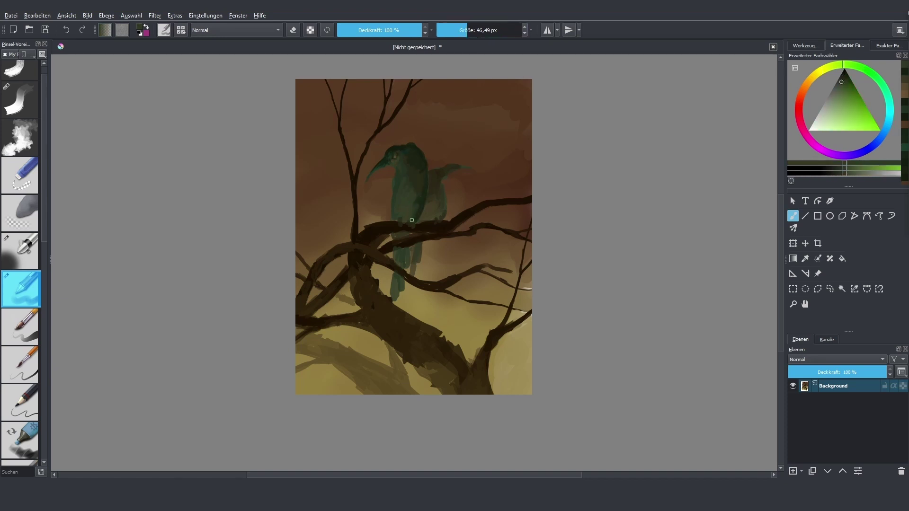
{"action": "left_click", "coordinate": [417, 190], "text": "ctrl"}
{"action": "key", "text": "bracketleft"}
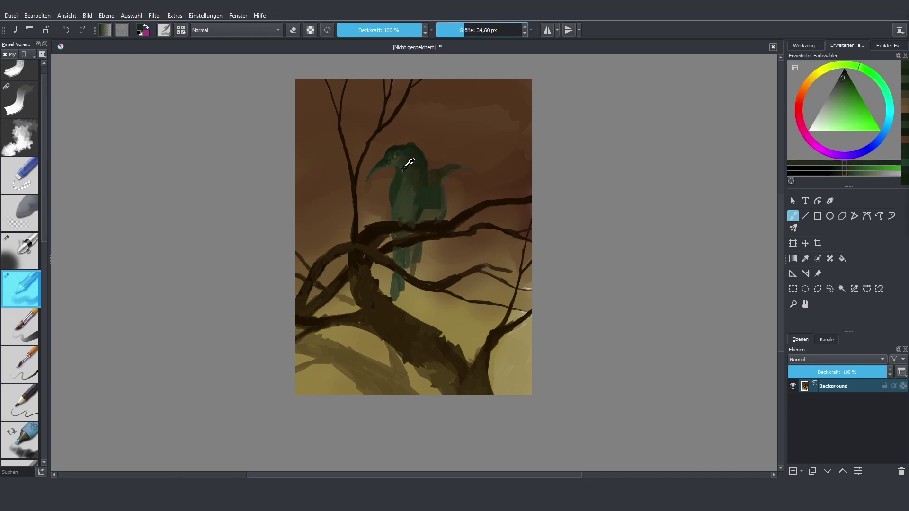
{"action": "left_click", "coordinate": [397, 187], "text": "ctrl"}
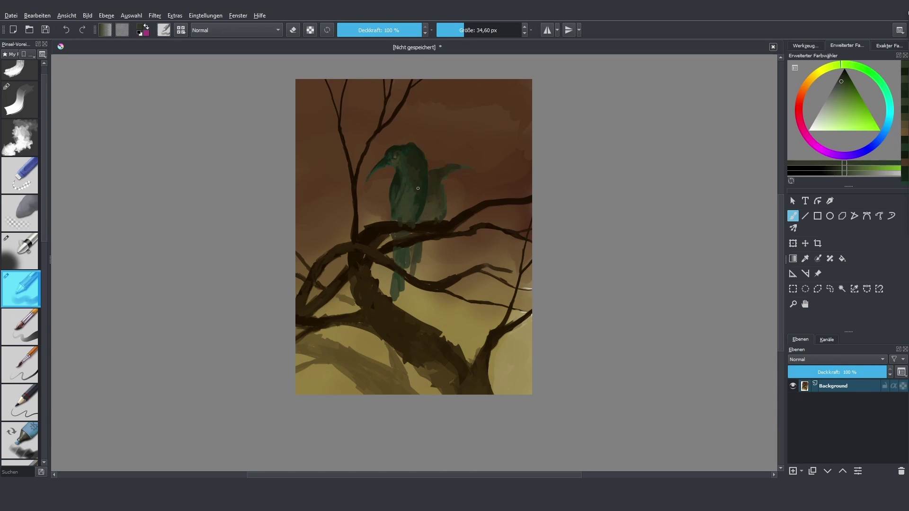
{"action": "left_click", "coordinate": [403, 219], "text": "ctrl"}
{"action": "left_click", "coordinate": [402, 218], "text": "ctrl"}
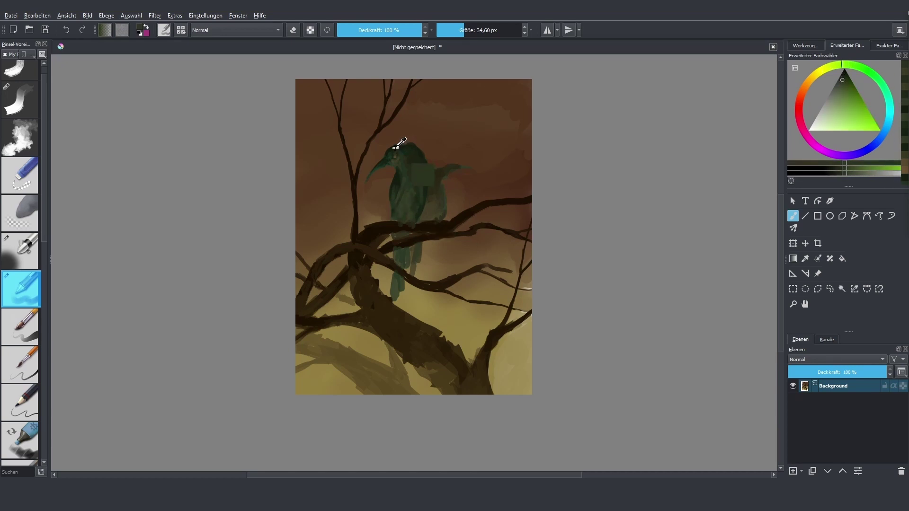
Step: Refine the rear bird's head and slim its beak using sampled sky brown and a brush of about 21 px
{"action": "left_click", "coordinate": [461, 171], "text": "ctrl"}
{"action": "left_click", "coordinate": [462, 182], "text": "ctrl"}
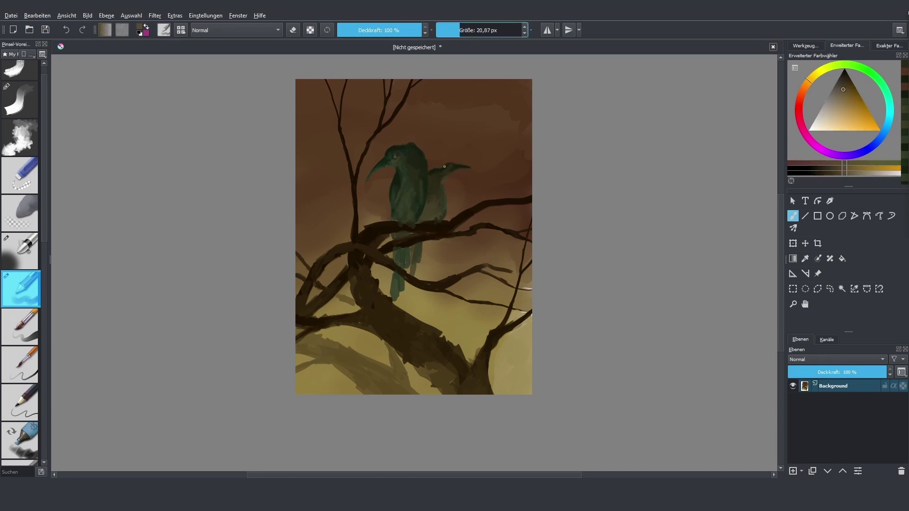
{"action": "key", "text": "bracketleft"}
Step: Lighten the front bird's throat with muted brown strokes and blend greens along its back and wing
{"action": "left_click", "coordinate": [403, 165], "text": "ctrl"}
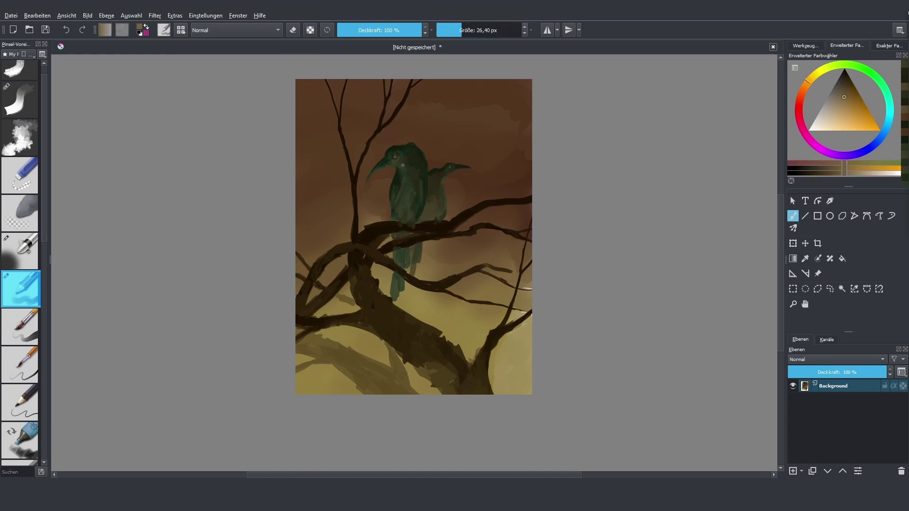
{"action": "left_click", "coordinate": [407, 170], "text": "ctrl"}
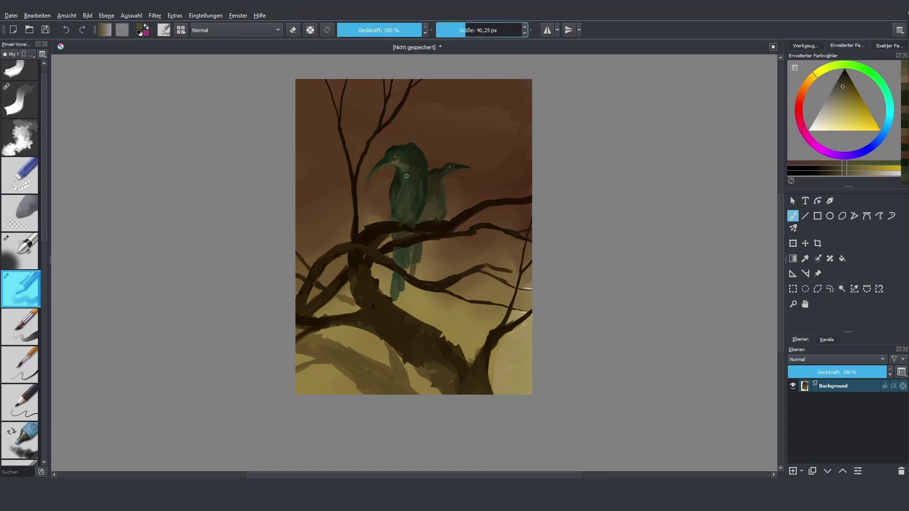
{"action": "left_click", "coordinate": [423, 188], "text": "ctrl"}
{"action": "key", "text": "bracketleft"}
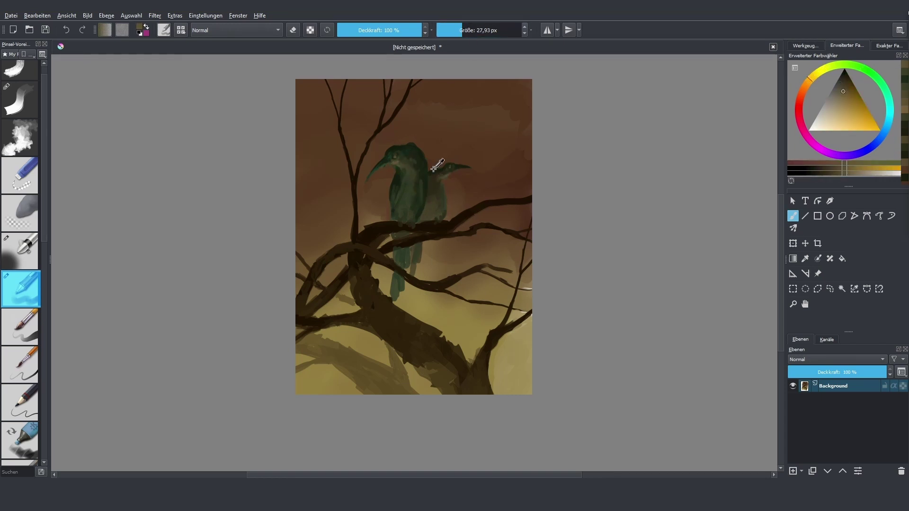
{"action": "left_click", "coordinate": [430, 185], "text": "ctrl"}
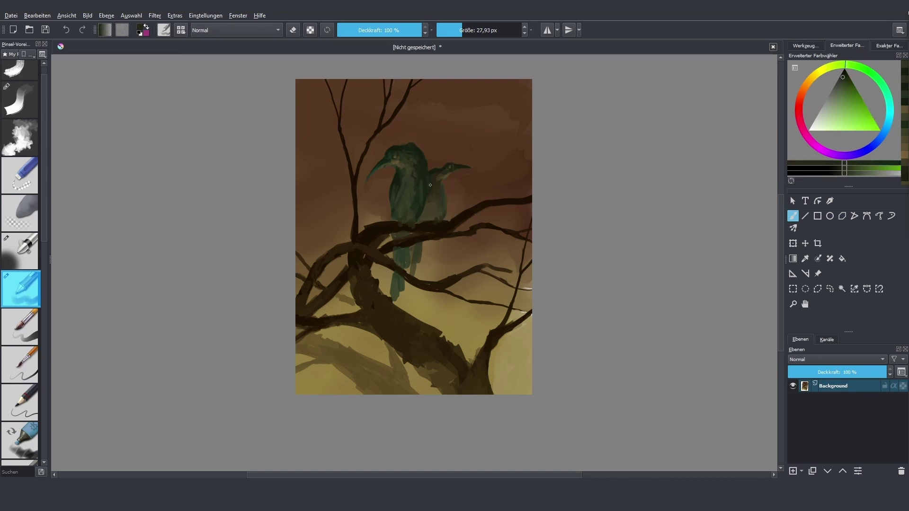
{"action": "left_click", "coordinate": [399, 195], "text": "ctrl"}
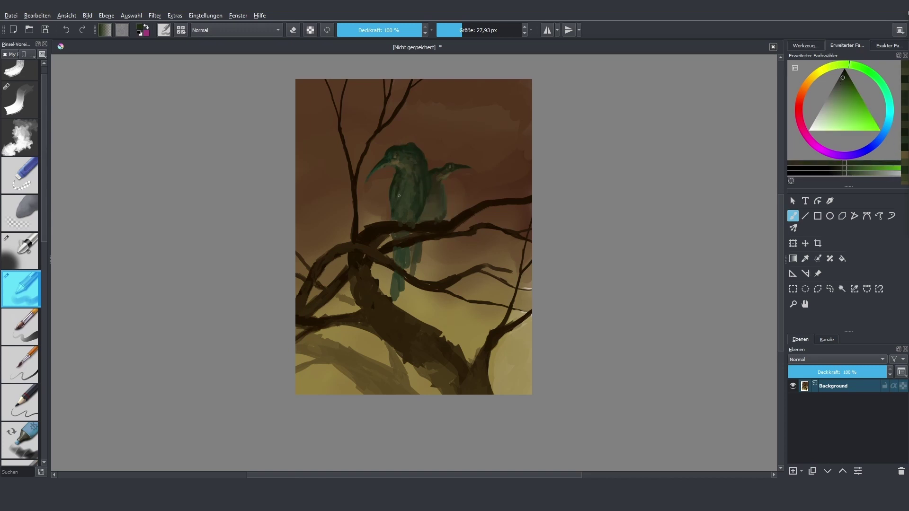
Step: Add feathery dark green and olive strokes to the front bird's wing and belly with a brush of about 31 px
{"action": "key", "text": "bracketright"}
{"action": "left_click", "coordinate": [400, 197], "text": "ctrl"}
{"action": "left_click", "coordinate": [419, 205], "text": "ctrl"}
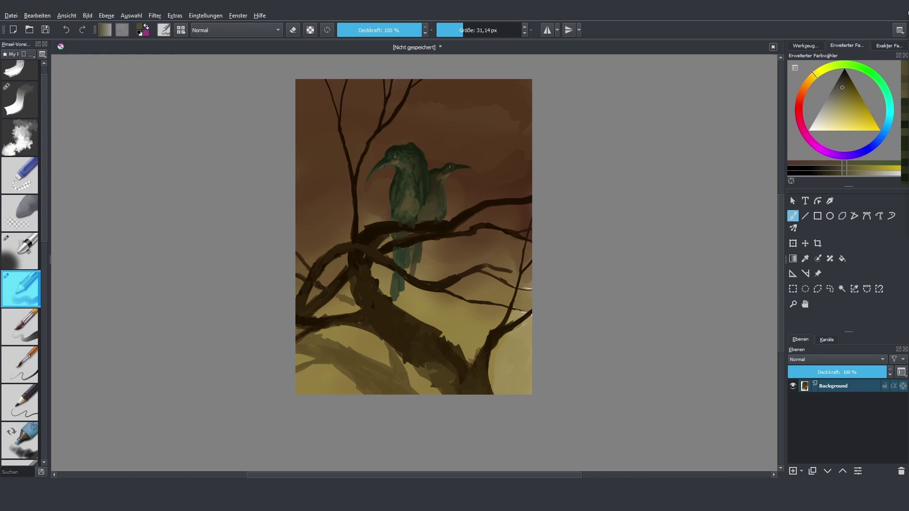
Step: Clean up the rear bird's breast outline with sampled sky brown and shade its body in dark green with a smaller brush
{"action": "left_click", "coordinate": [426, 244], "text": "ctrl"}
{"action": "left_click", "coordinate": [446, 201], "text": "ctrl"}
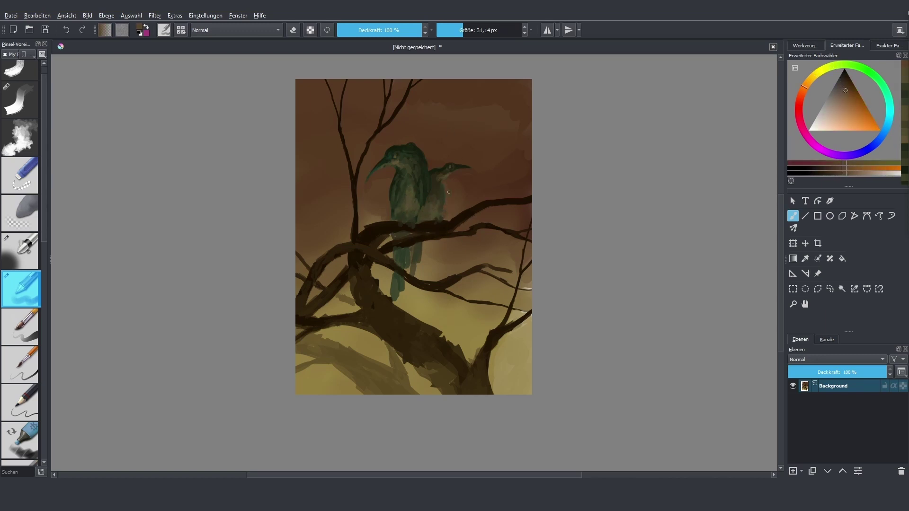
{"action": "left_click", "coordinate": [442, 191], "text": "ctrl"}
{"action": "key", "text": "bracketleft"}
{"action": "key", "text": "bracketleft"}
{"action": "key", "text": "bracketleft"}
{"action": "key", "text": "bracketleft"}
{"action": "key", "text": "bracketleft"}
{"action": "key", "text": "bracketleft"}
{"action": "key", "text": "bracketleft"}
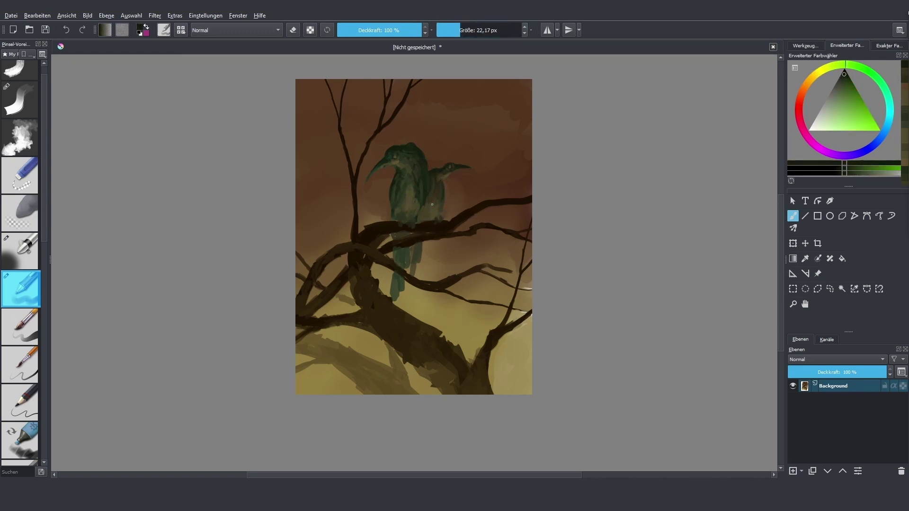
{"action": "left_click_drag", "start_coordinate": [456, 30], "coordinate": [463, 30]}
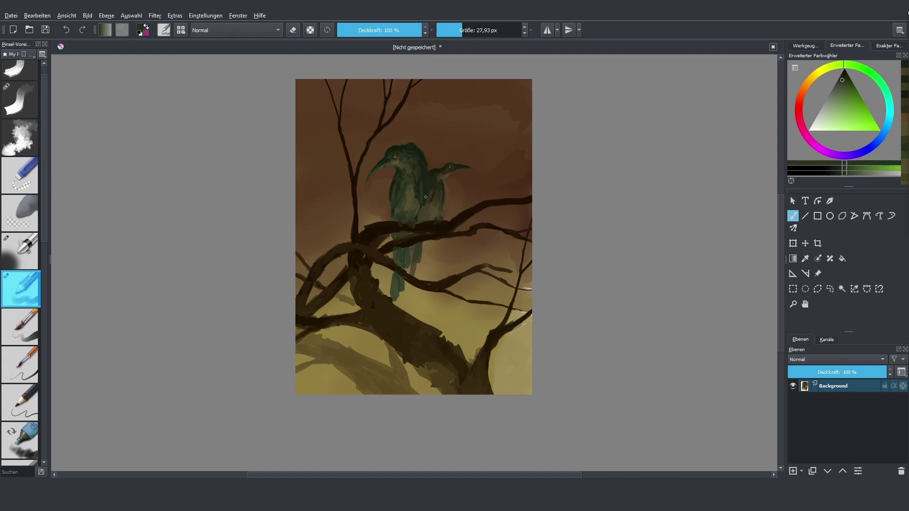
Step: Paint a spiky dark crest on the front bird's head and dark accents along its wing edge and belly
{"action": "left_click", "coordinate": [430, 210], "text": "ctrl"}
{"action": "left_click", "coordinate": [391, 259], "text": "ctrl"}
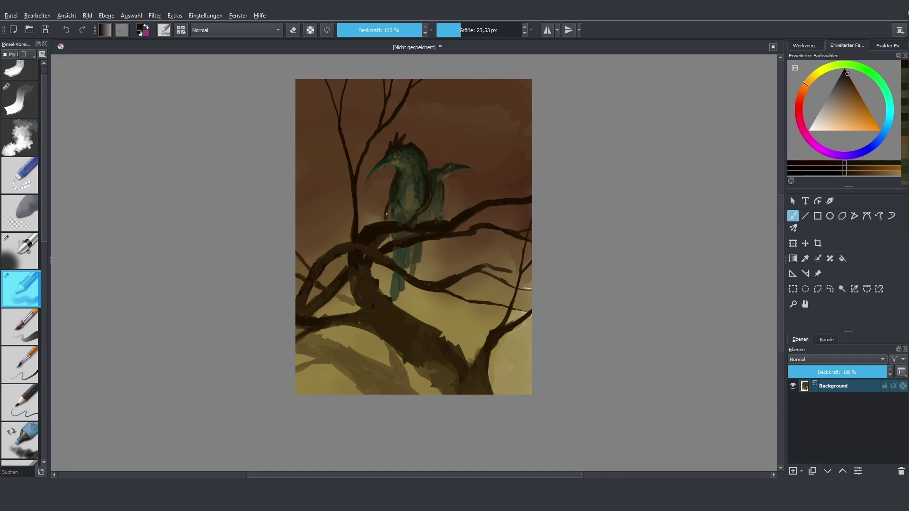
{"action": "left_click_drag", "start_coordinate": [394, 213], "coordinate": [408, 199]}
Step: Mottle the front bird's breast and wings with blended dark olive and green tones, and deepen the shadow between the two birds
{"action": "left_click", "coordinate": [417, 180], "text": "ctrl"}
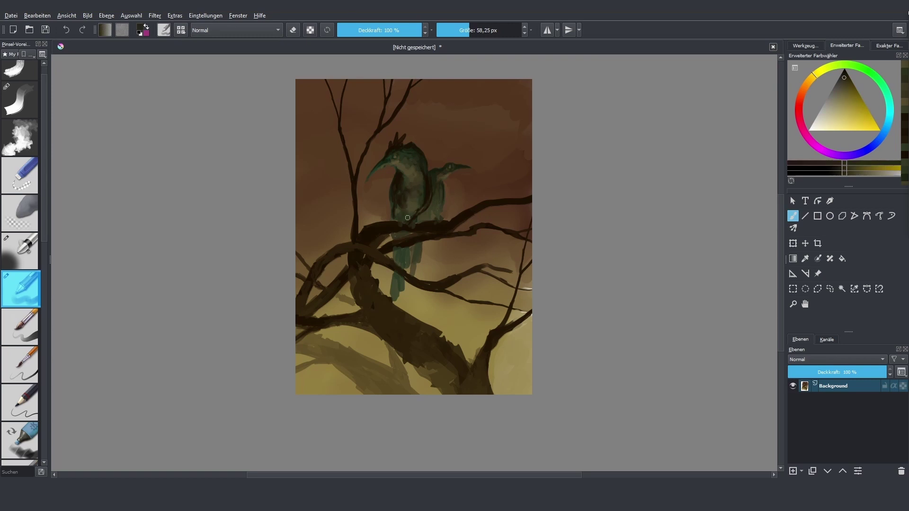
{"action": "left_click", "coordinate": [429, 176], "text": "ctrl"}
{"action": "left_click", "coordinate": [429, 177], "text": "ctrl"}
{"action": "left_click_drag", "start_coordinate": [429, 176], "coordinate": [428, 189]}
{"action": "left_click", "coordinate": [428, 193], "text": "ctrl"}
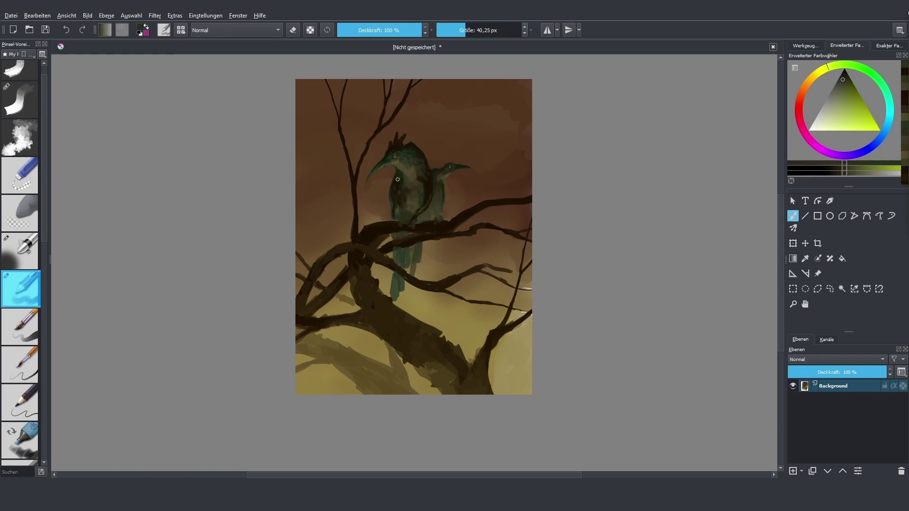
{"action": "left_click", "coordinate": [428, 193], "text": "ctrl"}
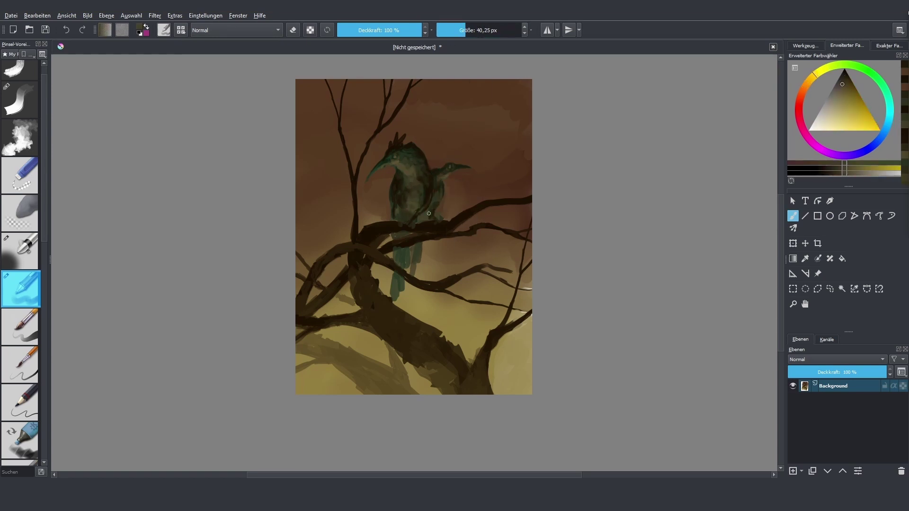
{"action": "left_click", "coordinate": [307, 237], "text": "ctrl"}
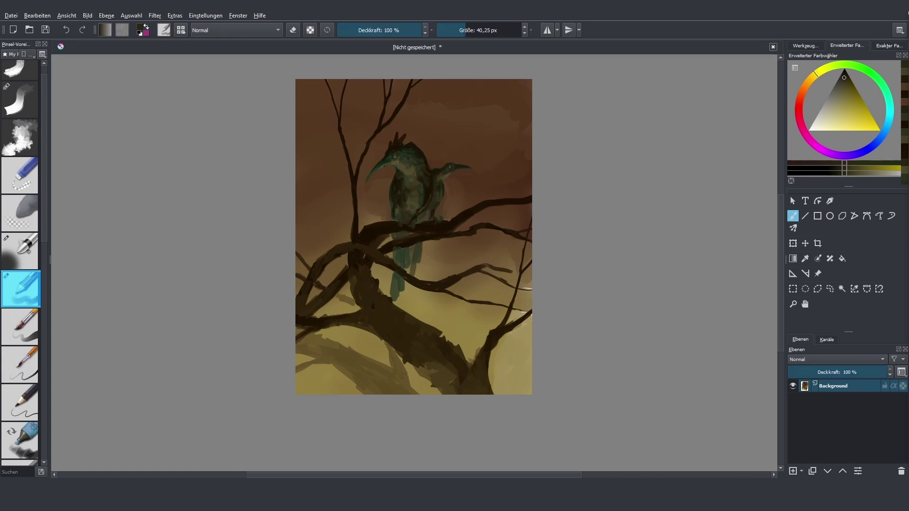
Step: Paint curved bark strokes along the trunk and its upper bend in sampled dark and lighter browns with a 40.25 px brush
{"action": "left_click", "coordinate": [368, 233], "text": "ctrl"}
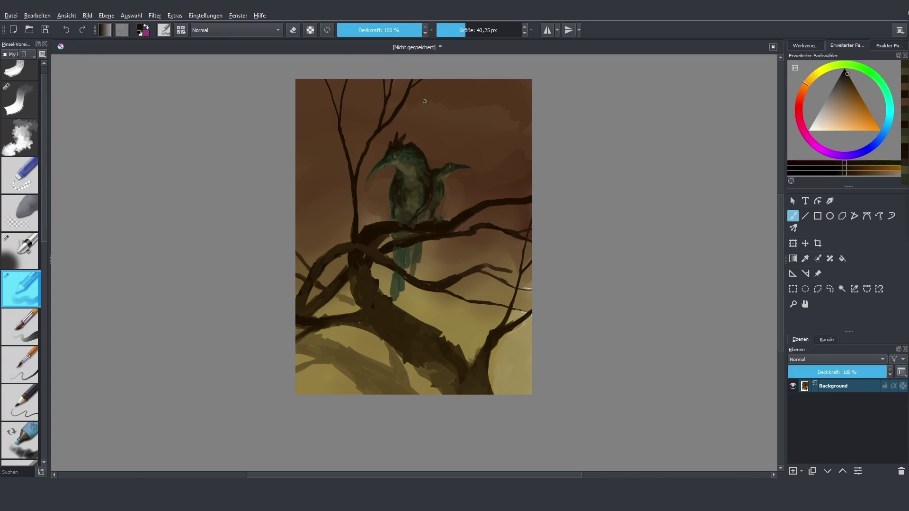
{"action": "left_click", "coordinate": [385, 321], "text": "ctrl"}
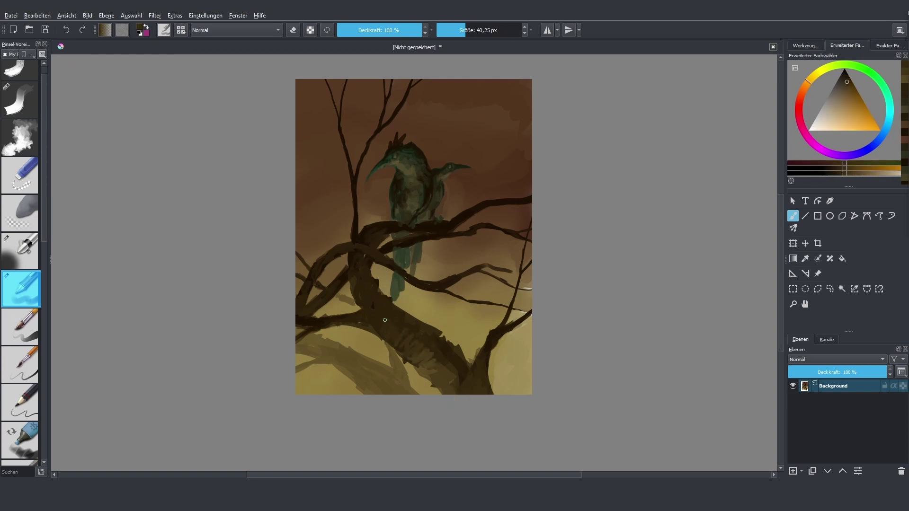
{"action": "left_click", "coordinate": [381, 296], "text": "ctrl"}
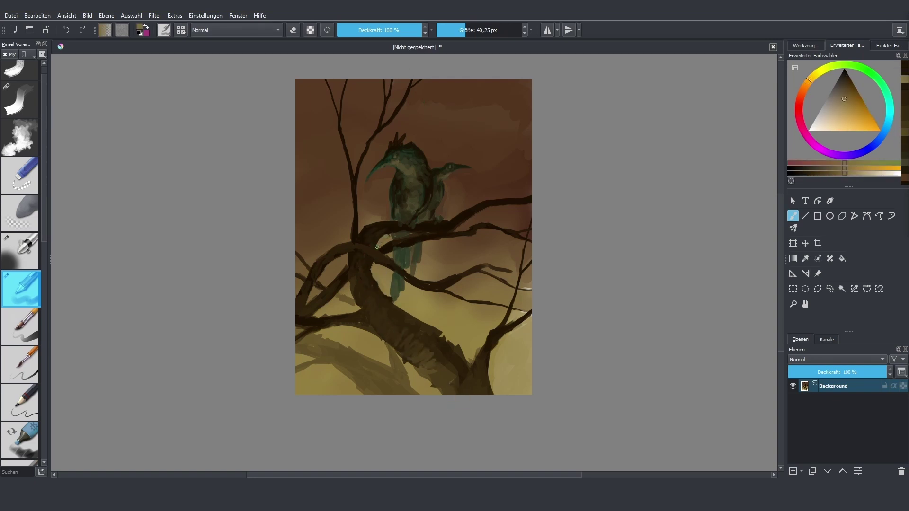
{"action": "left_click", "coordinate": [361, 234], "text": "ctrl"}
{"action": "left_click", "coordinate": [413, 344], "text": "ctrl"}
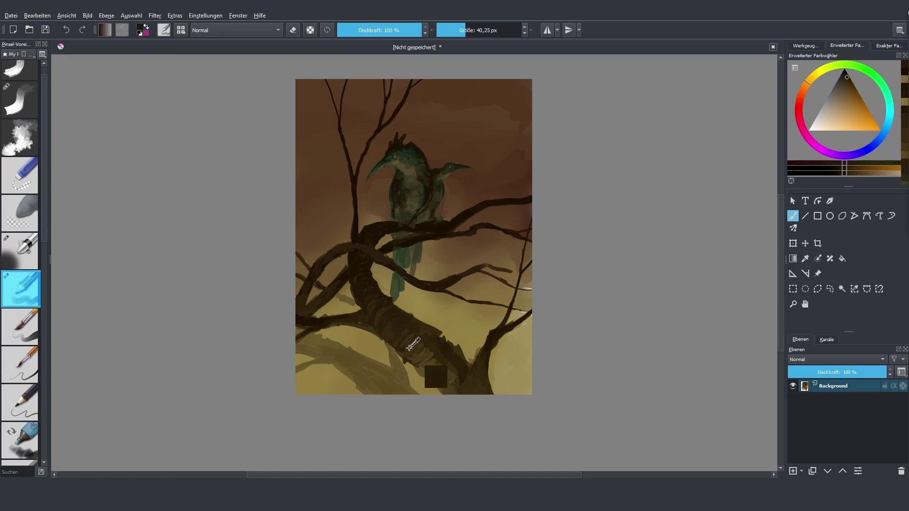
Step: Add bark texture to the trunk's base and fork, and smooth the yellow sky around them with a brush of about 113 px
{"action": "left_click", "coordinate": [465, 380], "text": "ctrl"}
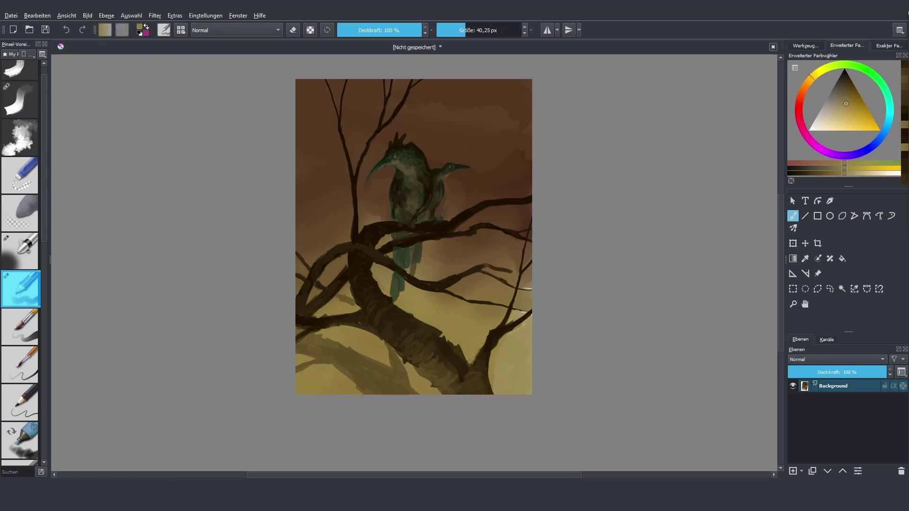
{"action": "left_click", "coordinate": [465, 359], "text": "ctrl"}
{"action": "left_click", "coordinate": [472, 361], "text": "ctrl"}
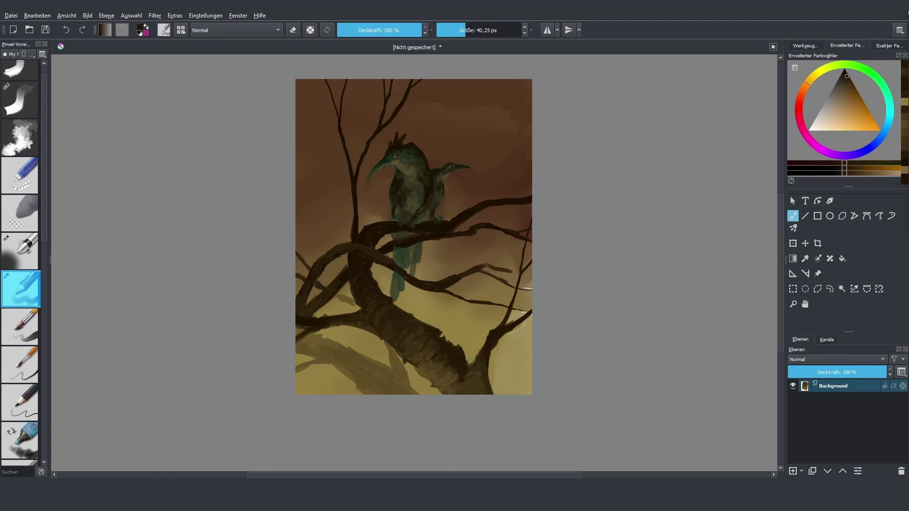
{"action": "left_click", "coordinate": [496, 333], "text": "ctrl"}
{"action": "left_click_drag", "start_coordinate": [474, 29], "coordinate": [488, 44]}
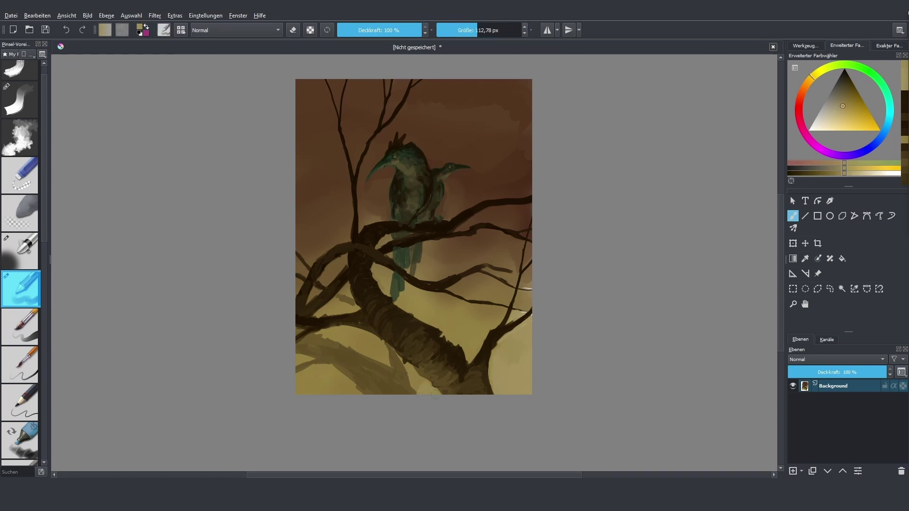
Step: Add bark shading and blended edges to the faded background branches beneath the trunk, using sampled browns and yellow with a 44.34 px brush
{"action": "left_click", "coordinate": [350, 368], "text": "ctrl"}
{"action": "key", "text": "bracketright"}
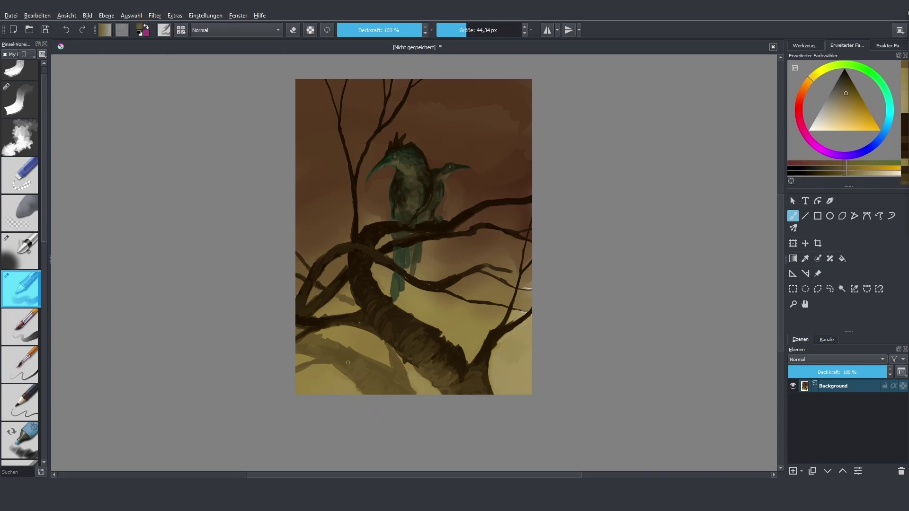
{"action": "left_click", "coordinate": [334, 347], "text": "ctrl"}
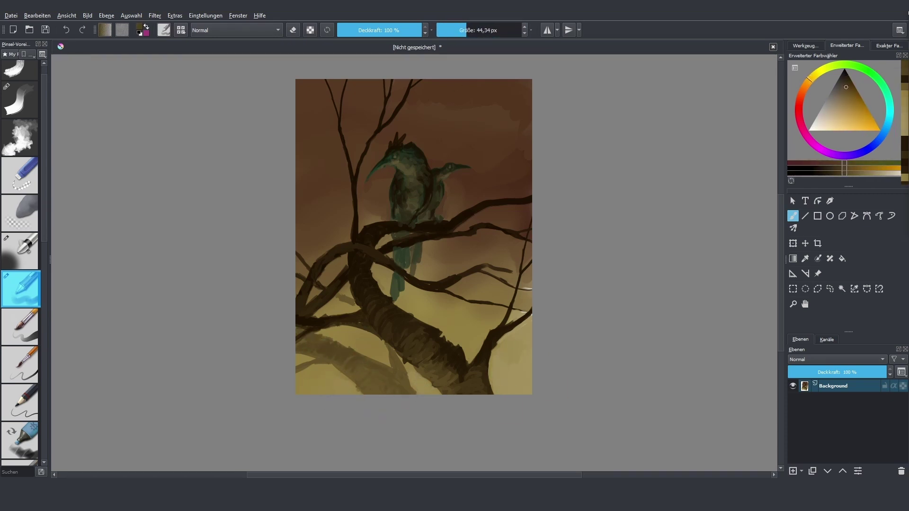
{"action": "left_click", "coordinate": [351, 395], "text": "ctrl"}
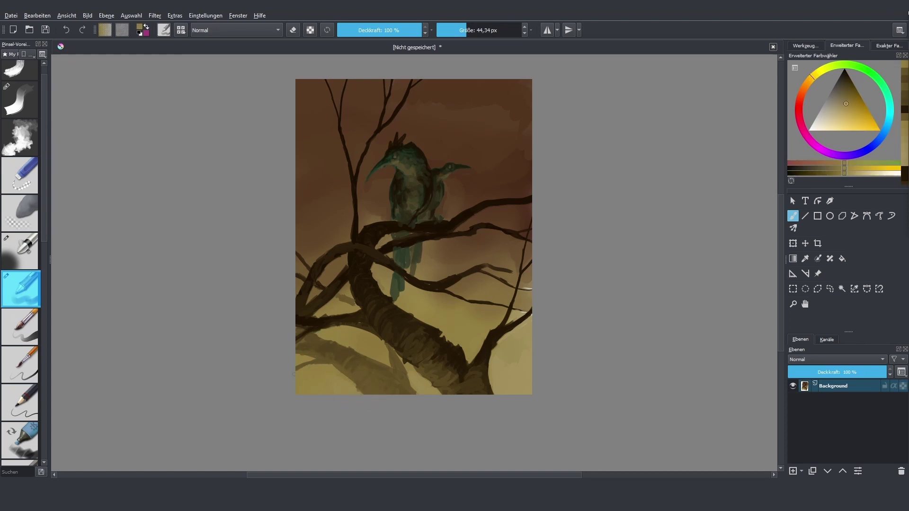
{"action": "left_click", "coordinate": [342, 381], "text": "ctrl"}
{"action": "left_click", "coordinate": [400, 357], "text": "ctrl"}
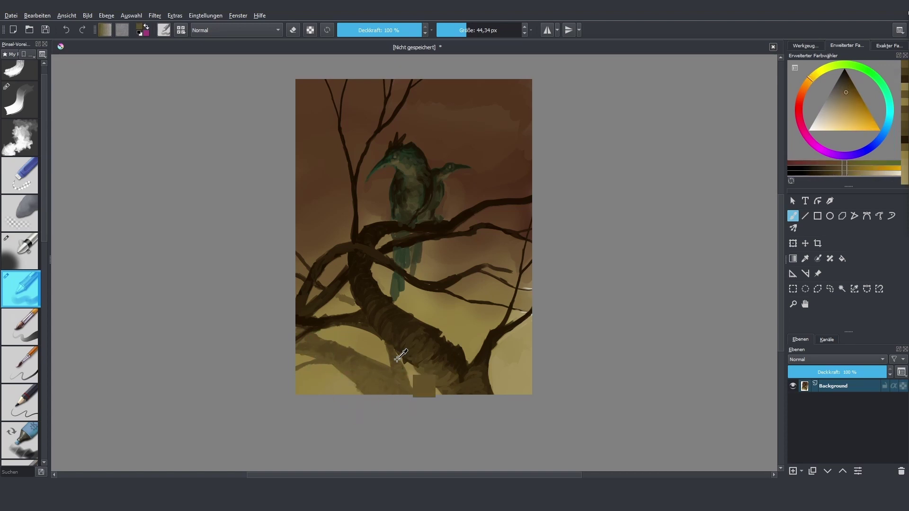
Step: Paint more bark strokes along the lower trunk and its fork in sampled dark browns with the 44.34 px brush
{"action": "left_click", "coordinate": [426, 365], "text": "ctrl"}
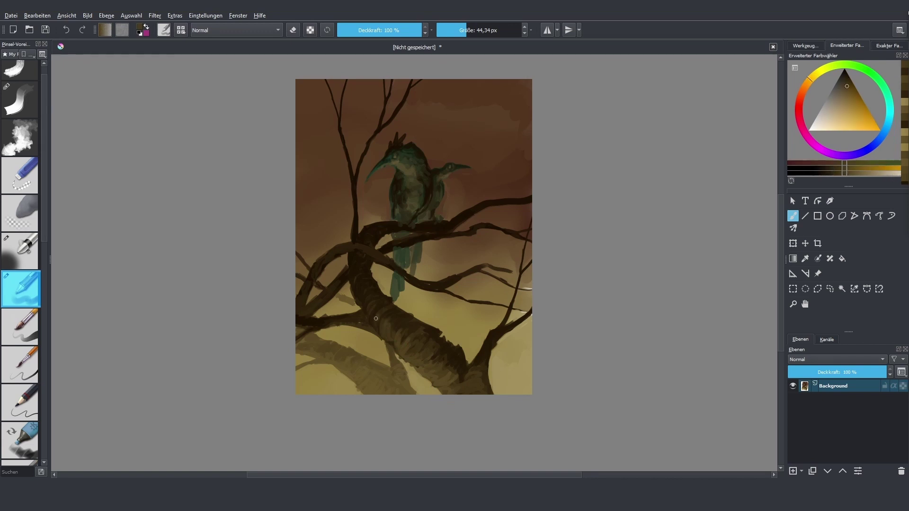
{"action": "left_click", "coordinate": [463, 365], "text": "ctrl"}
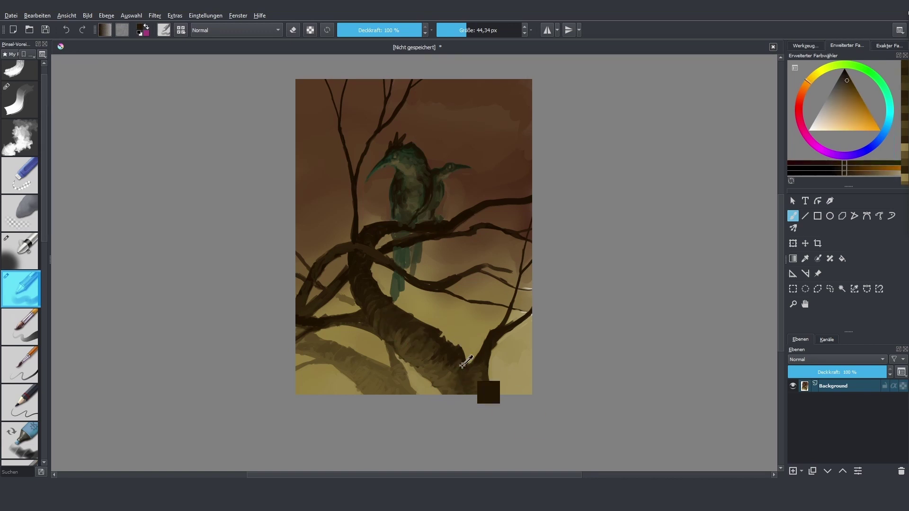
{"action": "left_click", "coordinate": [473, 366], "text": "ctrl"}
{"action": "left_click", "coordinate": [488, 301], "text": "ctrl"}
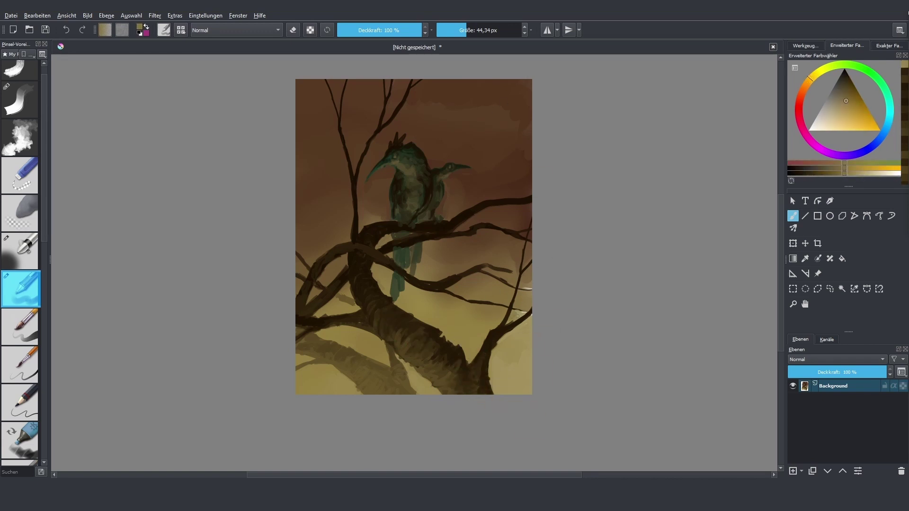
Step: Refine the thin forked twigs beside the painting's right edge with small brushes of about 20 to 30 px in sampled dark and lighter browns
{"action": "left_click", "coordinate": [365, 237], "text": "ctrl"}
{"action": "key", "text": "bracketright"}
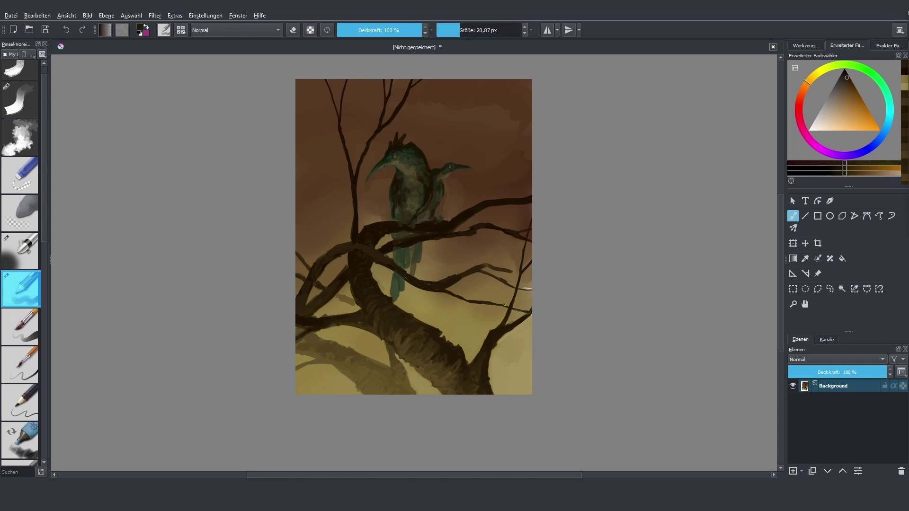
{"action": "left_click_drag", "start_coordinate": [521, 288], "coordinate": [530, 281]}
{"action": "key", "text": "bracketright"}
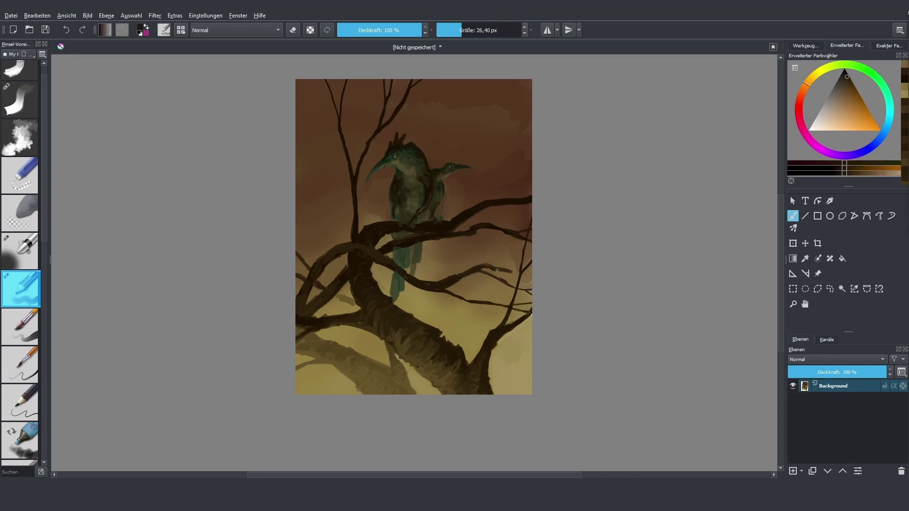
{"action": "left_click", "coordinate": [509, 280], "text": "ctrl"}
{"action": "key", "text": "bracketright"}
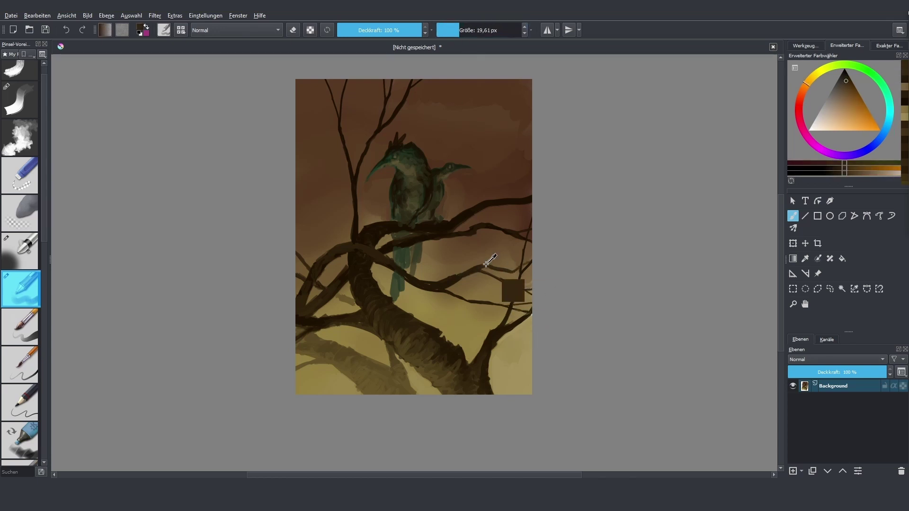
{"action": "left_click", "coordinate": [459, 306], "text": "ctrl"}
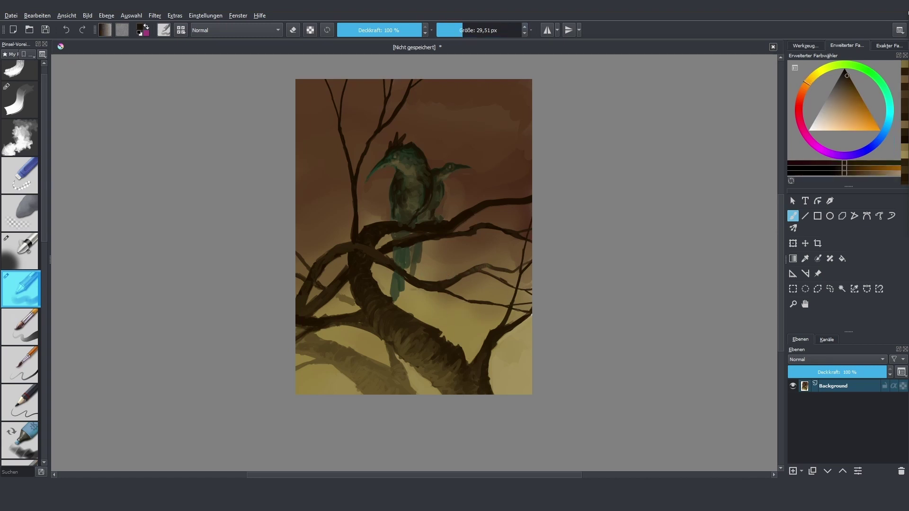
Step: Texture the arching branch left of the trunk with bark strokes in sampled browns, using brushes of 29.51 and 38.30 px
{"action": "left_click", "coordinate": [340, 247], "text": "ctrl"}
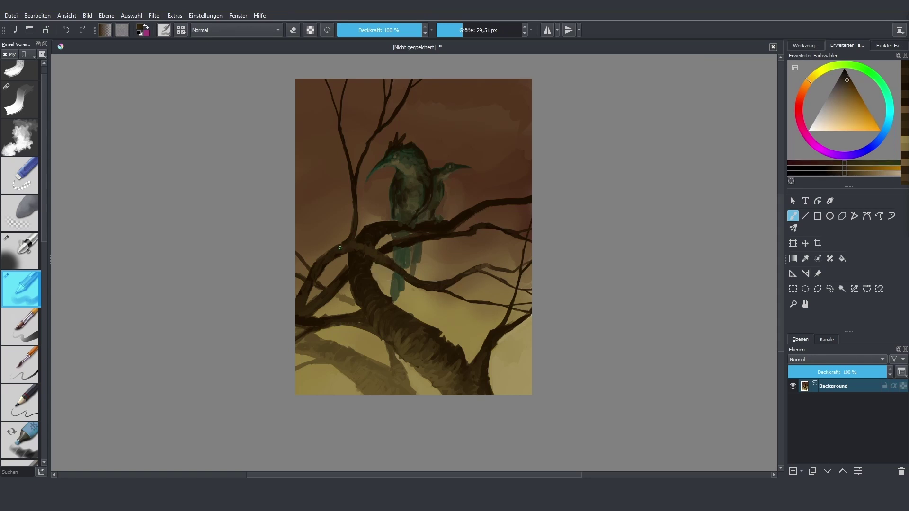
{"action": "left_click", "coordinate": [321, 269], "text": "ctrl"}
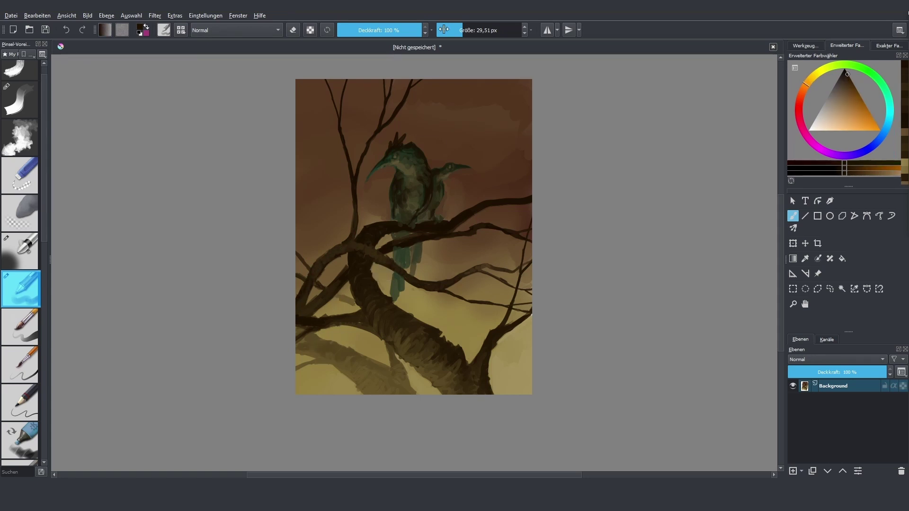
{"action": "left_click", "coordinate": [303, 293], "text": "ctrl"}
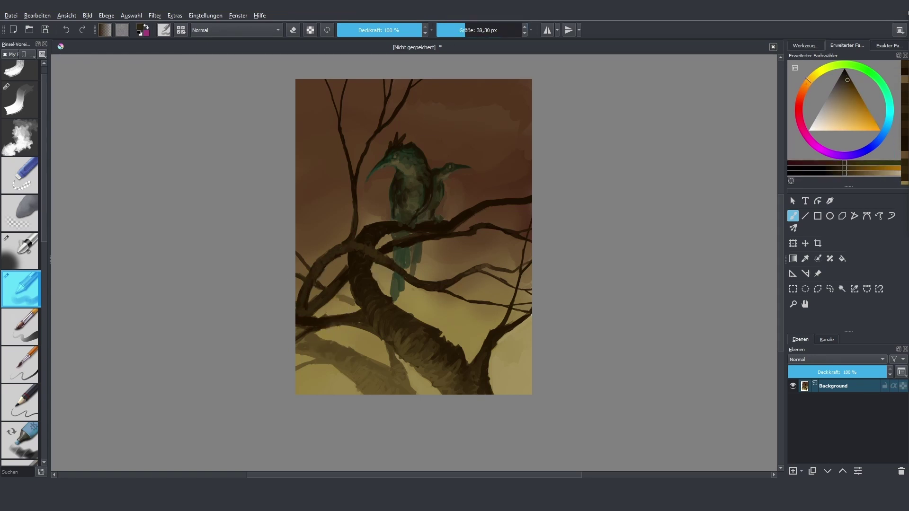
{"action": "left_click", "coordinate": [312, 273], "text": "ctrl"}
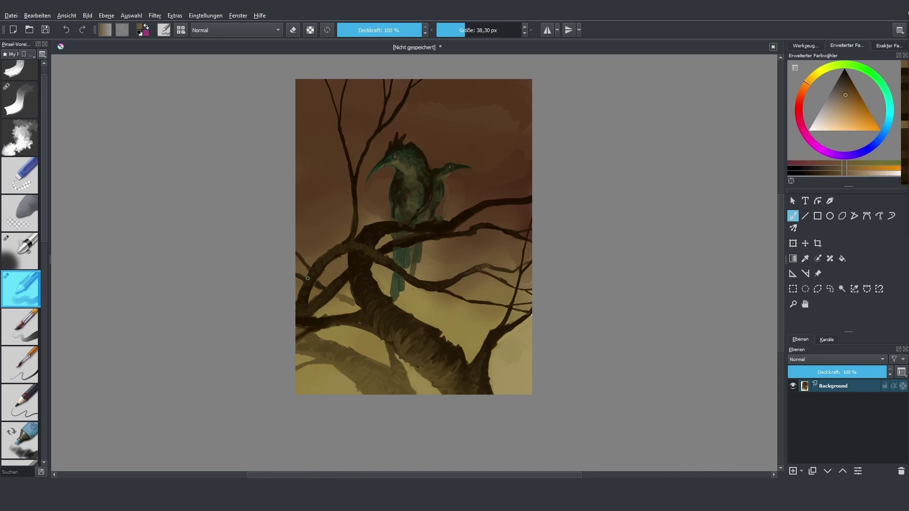
Step: Repaint and soften the thin twigs along the painting's left edge in sampled sky and branch browns, using brushes of 20.87 and 27.93 px
{"action": "left_click_drag", "start_coordinate": [445, 28], "coordinate": [454, 28]}
{"action": "left_click", "coordinate": [301, 253], "text": "ctrl"}
{"action": "left_click", "coordinate": [343, 297], "text": "ctrl"}
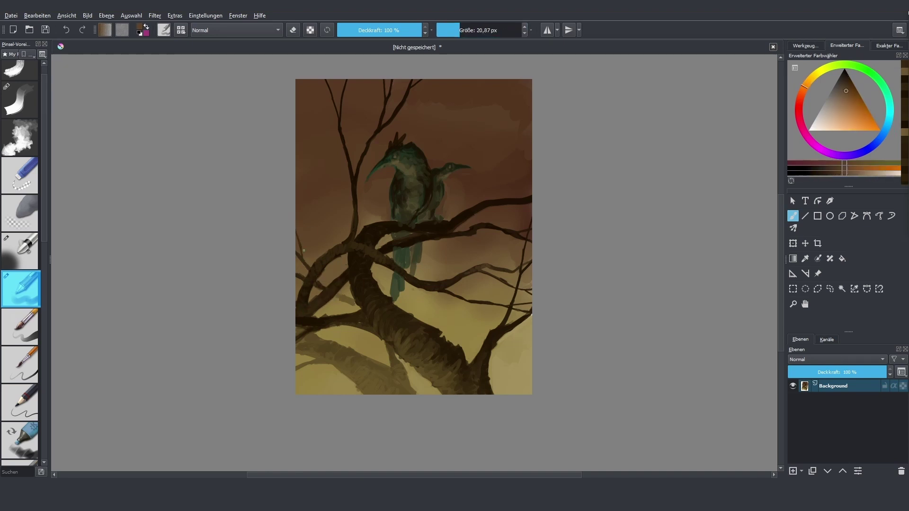
{"action": "key", "text": "bracketleft"}
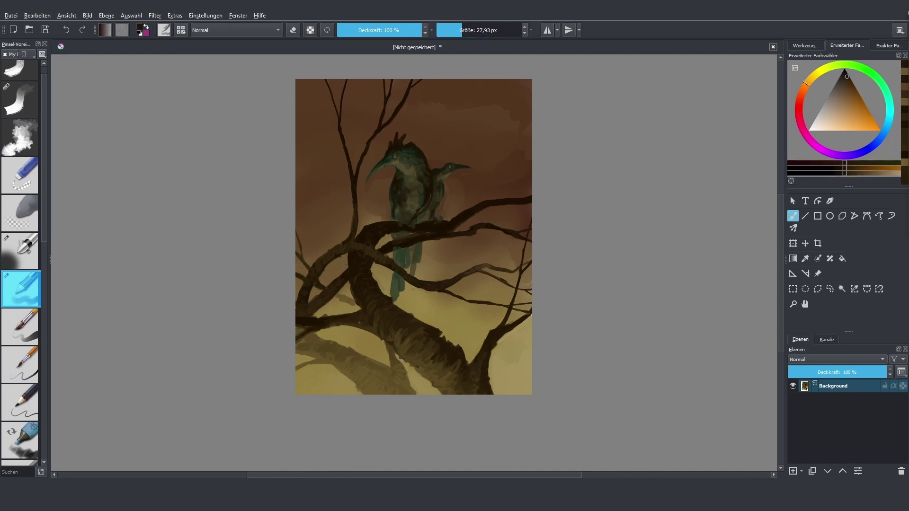
{"action": "left_click", "coordinate": [302, 277], "text": "ctrl"}
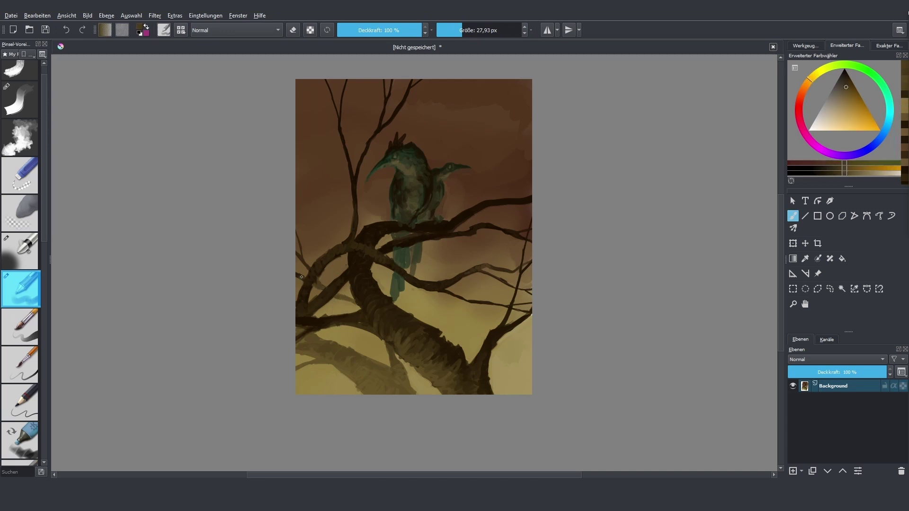
{"action": "left_click", "coordinate": [309, 261], "text": "ctrl"}
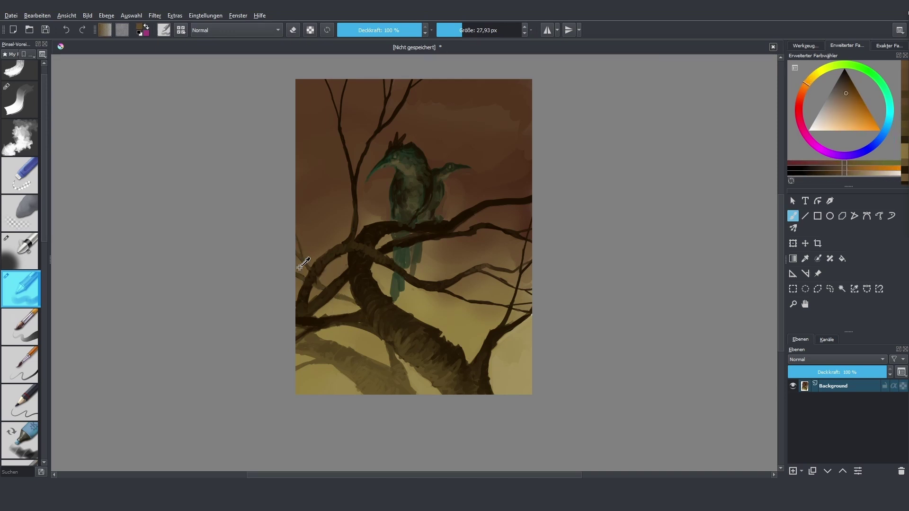
{"action": "left_click", "coordinate": [300, 267], "text": "ctrl"}
Step: Paint a thin dark twig rising from the upper right branch to the canvas edge, and thicken the perch branch with a 36.42 px brush
{"action": "left_click", "coordinate": [493, 199], "text": "ctrl"}
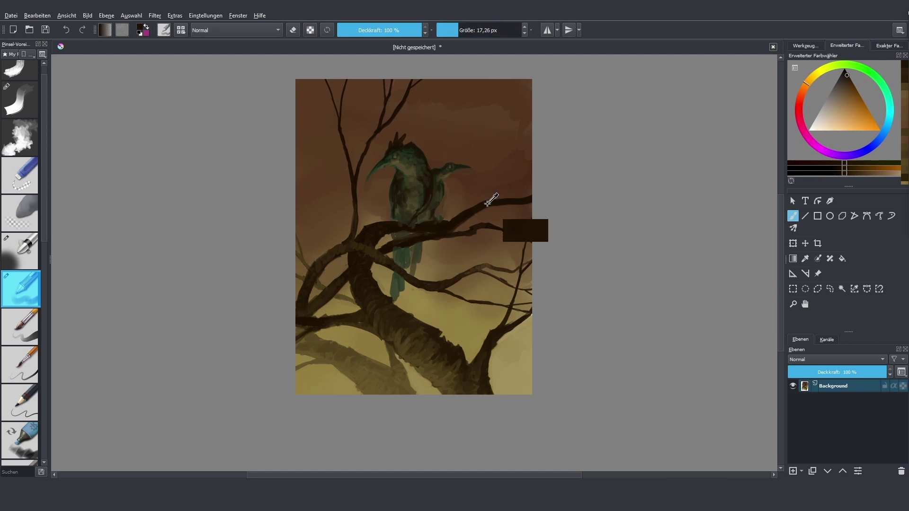
{"action": "key", "text": "bracketleft"}
{"action": "key", "text": "bracketleft"}
{"action": "key", "text": "bracketright"}
{"action": "key", "text": "bracketright"}
{"action": "key", "text": "bracketright"}
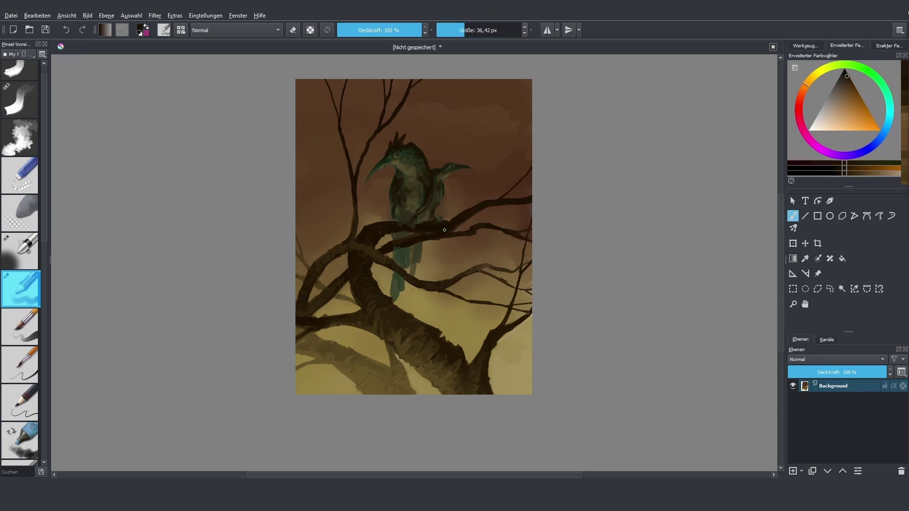
Step: Smooth the brown sky above and around the birds in sampled reddish browns, using brushes of about 167 and 91 px
{"action": "left_click", "coordinate": [455, 92], "text": "ctrl"}
{"action": "key", "text": "bracketright"}
{"action": "key", "text": "bracketright"}
{"action": "key", "text": "bracketright"}
{"action": "key", "text": "bracketright"}
{"action": "key", "text": "bracketright"}
{"action": "key", "text": "bracketright"}
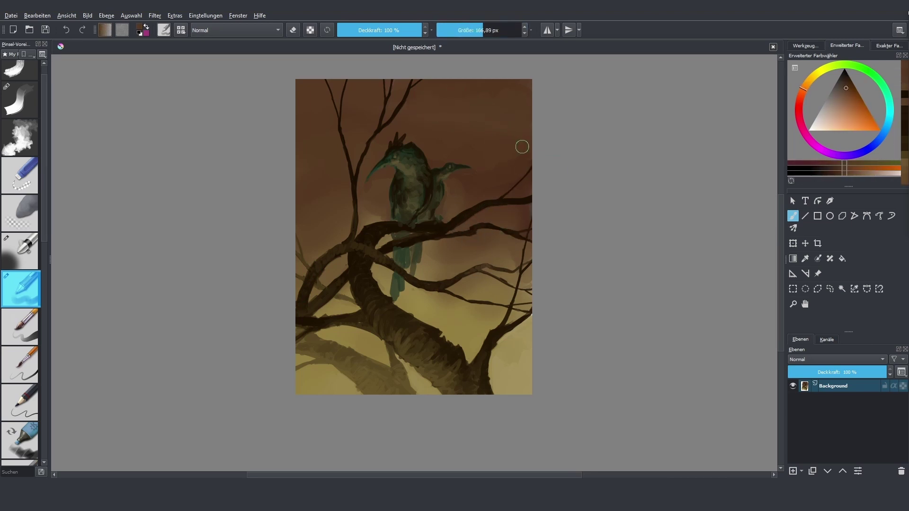
{"action": "left_click", "coordinate": [394, 243], "text": "ctrl"}
{"action": "key", "text": "bracketleft"}
{"action": "key", "text": "bracketleft"}
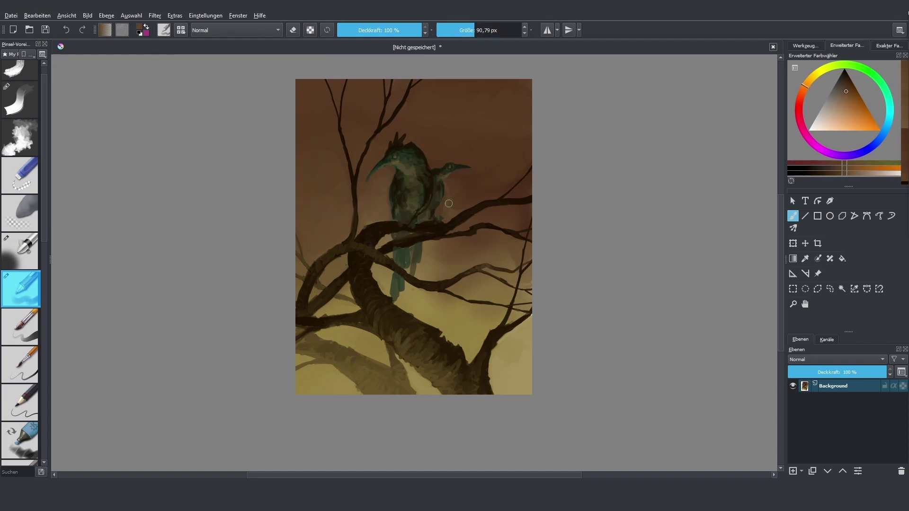
Step: Blend brown into the sky below the right branches, and glaze the sky and background branches with sampled brown and yellow using a 1000 px soft airbrush
{"action": "left_click", "coordinate": [462, 255], "text": "ctrl"}
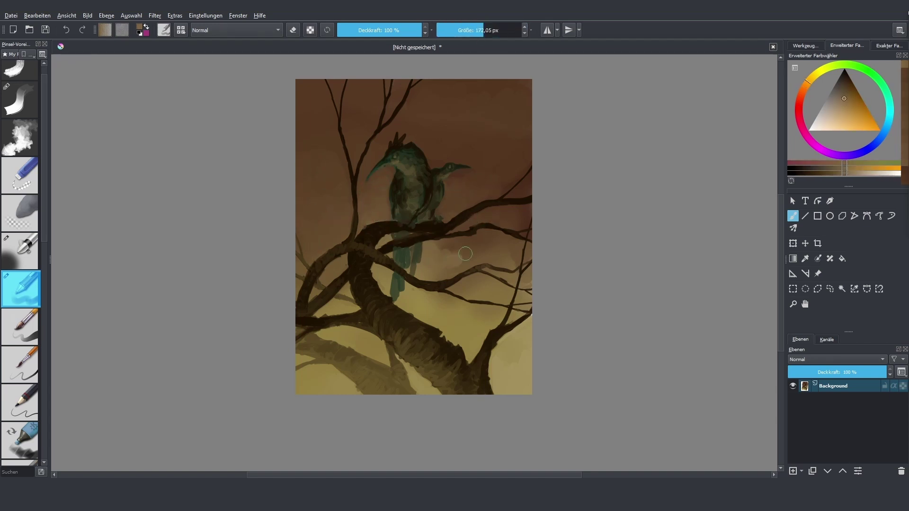
{"action": "key", "text": "slash"}
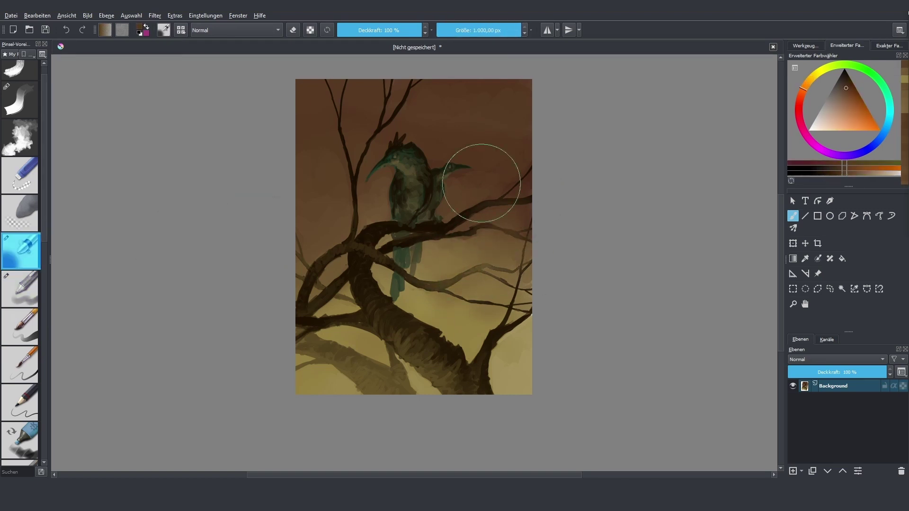
{"action": "left_click", "coordinate": [331, 284], "text": "ctrl"}
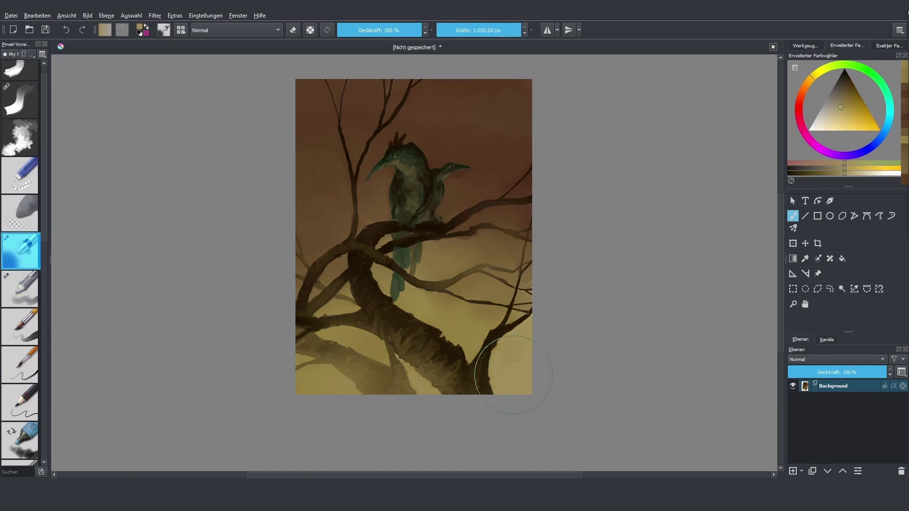
Step: Paint a small spiky dark crest on the rear bird's head with a textured brush of about 26 px
{"action": "key", "text": "plus"}
{"action": "key", "text": "plus"}
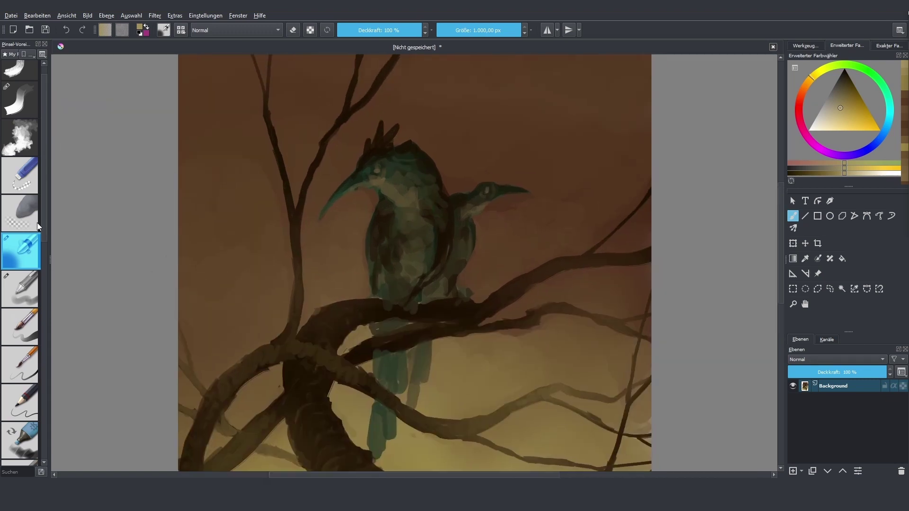
{"action": "scroll", "coordinate": [20, 236], "scroll_direction": "down", "scroll_amount": 5}
{"action": "left_click", "coordinate": [20, 371]}
{"action": "left_click", "coordinate": [391, 177], "text": "ctrl"}
{"action": "left_click_drag", "start_coordinate": [470, 174], "coordinate": [480, 182]}
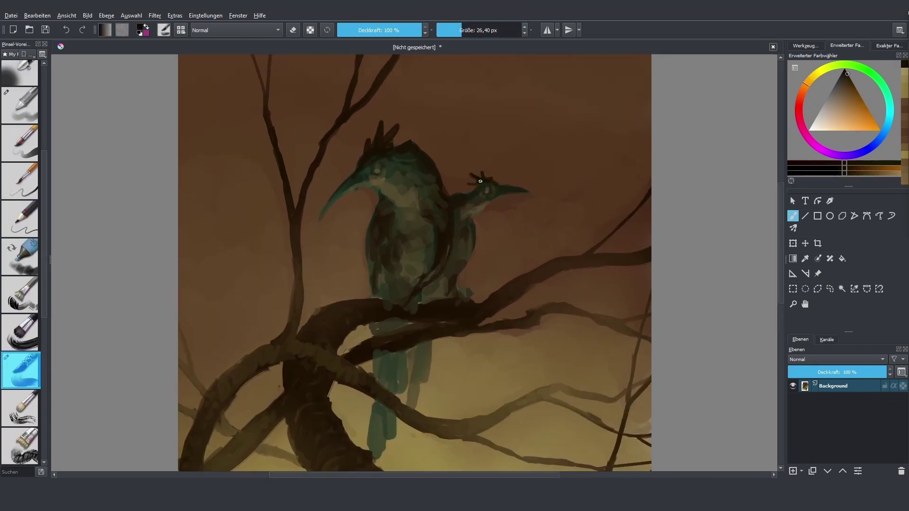
{"action": "left_click", "coordinate": [472, 176], "text": "ctrl"}
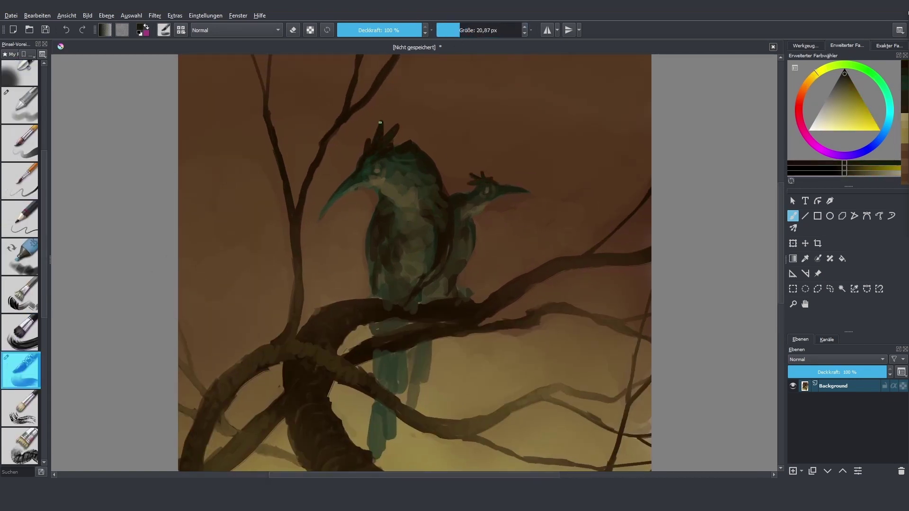
Step: Repaint the front bird's beak in dark olive green and dab a sampled yellow highlight on its eye with a 15.11 px brush
{"action": "left_click", "coordinate": [344, 192], "text": "ctrl"}
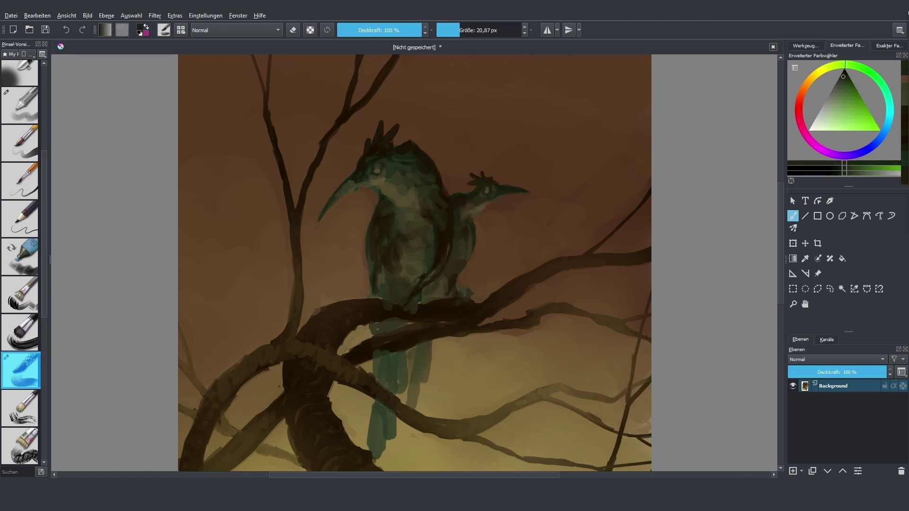
{"action": "left_click", "coordinate": [359, 188], "text": "ctrl"}
{"action": "left_click", "coordinate": [450, 452], "text": "ctrl"}
{"action": "key", "text": "bracketleft"}
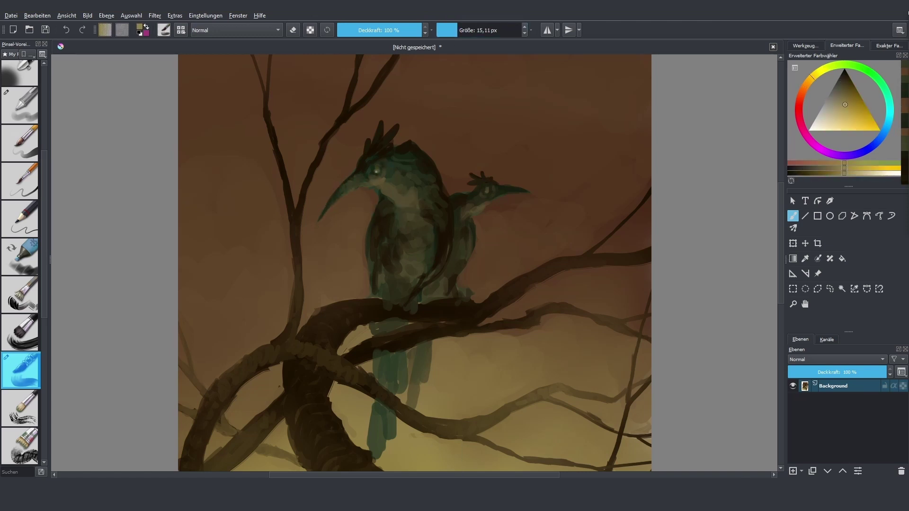
{"action": "left_click", "coordinate": [377, 170]}
{"action": "key", "text": "bracketright"}
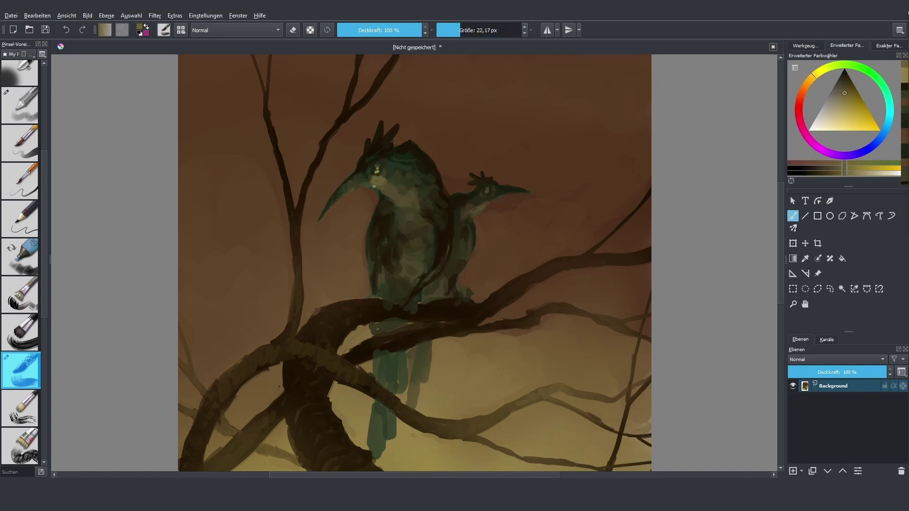
Step: Lighten the base of the front bird's beak and blend its cheek with sampled ochre and olive tones
{"action": "left_click", "coordinate": [356, 185], "text": "ctrl"}
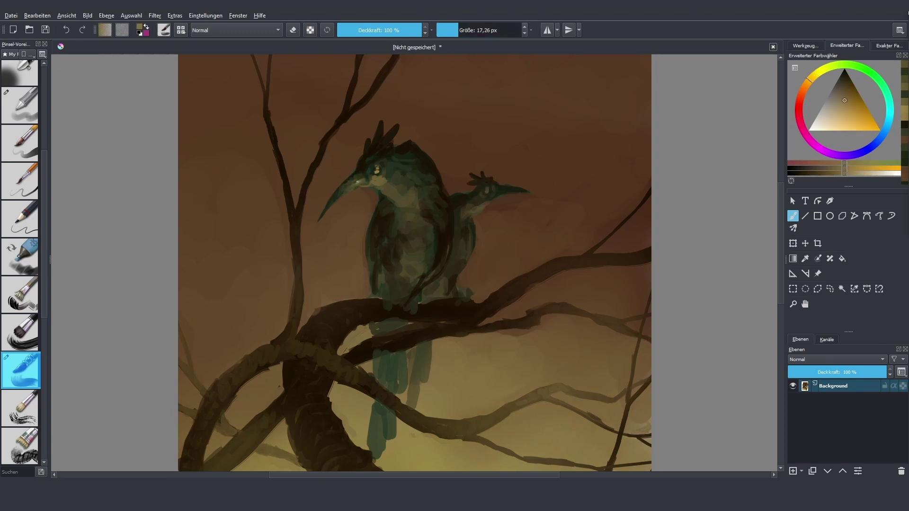
{"action": "left_click", "coordinate": [362, 184], "text": "ctrl"}
{"action": "key", "text": "bracketright"}
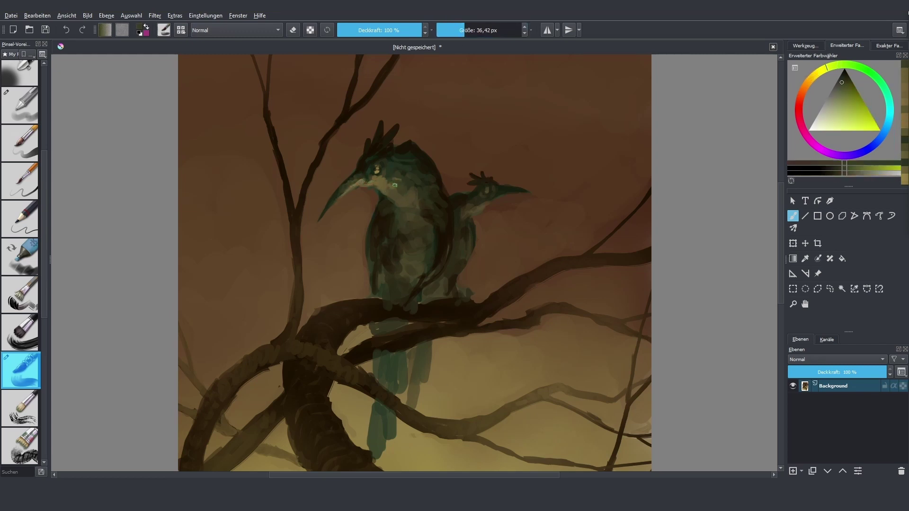
Step: Texture the front bird's crown and nape with teal and dark strokes using a brush of about 18 px
{"action": "key", "text": "slash"}
{"action": "left_click", "coordinate": [887, 97]}
{"action": "left_click", "coordinate": [391, 169], "text": "ctrl"}
{"action": "key", "text": "bracketleft"}
{"action": "key", "text": "bracketleft"}
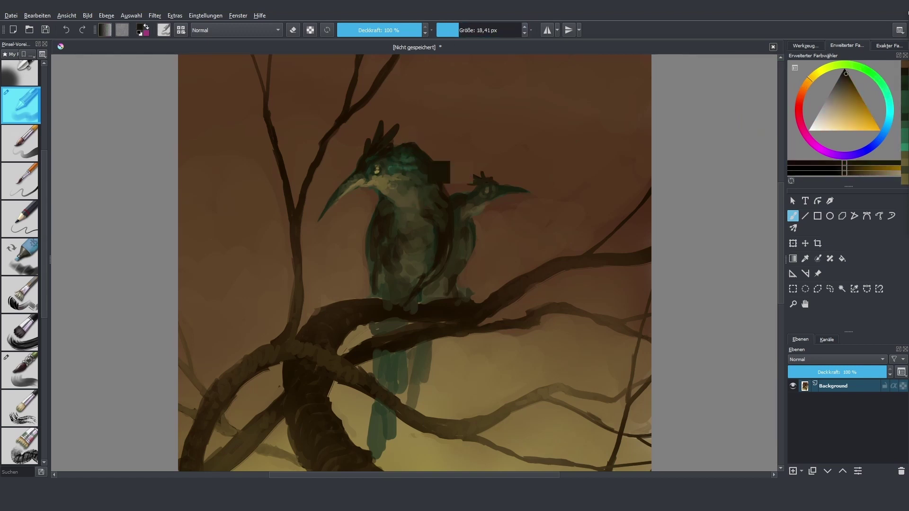
{"action": "left_click_drag", "start_coordinate": [443, 190], "coordinate": [426, 162]}
Step: Lighten the front bird's throat and belly with sampled ochre, and blend sampled olive and dark tones along its flank
{"action": "left_click", "coordinate": [403, 190], "text": "ctrl"}
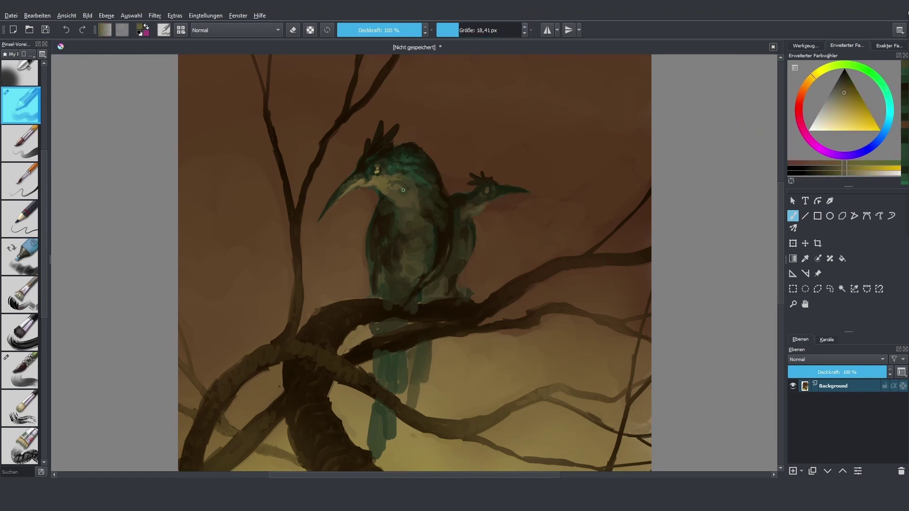
{"action": "key", "text": "bracketright"}
{"action": "key", "text": "bracketright"}
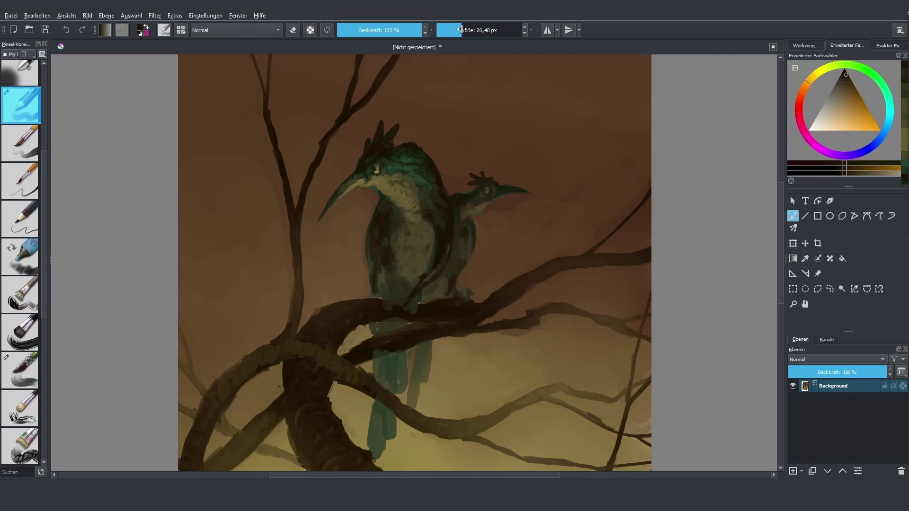
{"action": "key", "text": "bracketleft"}
{"action": "key", "text": "bracketleft"}
{"action": "key", "text": "bracketleft"}
{"action": "left_click", "coordinate": [371, 266], "text": "ctrl"}
{"action": "left_click", "coordinate": [382, 250], "text": "ctrl"}
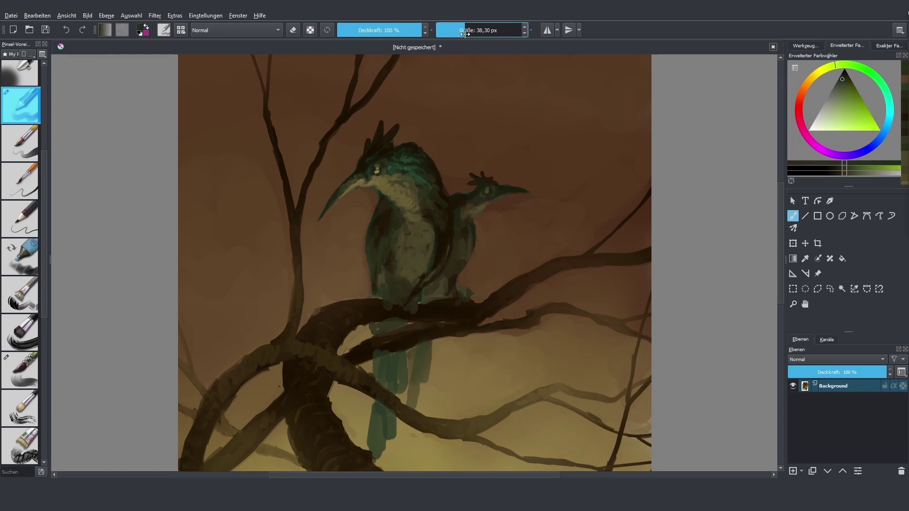
{"action": "left_click", "coordinate": [383, 224], "text": "ctrl"}
{"action": "key", "text": "bracketleft"}
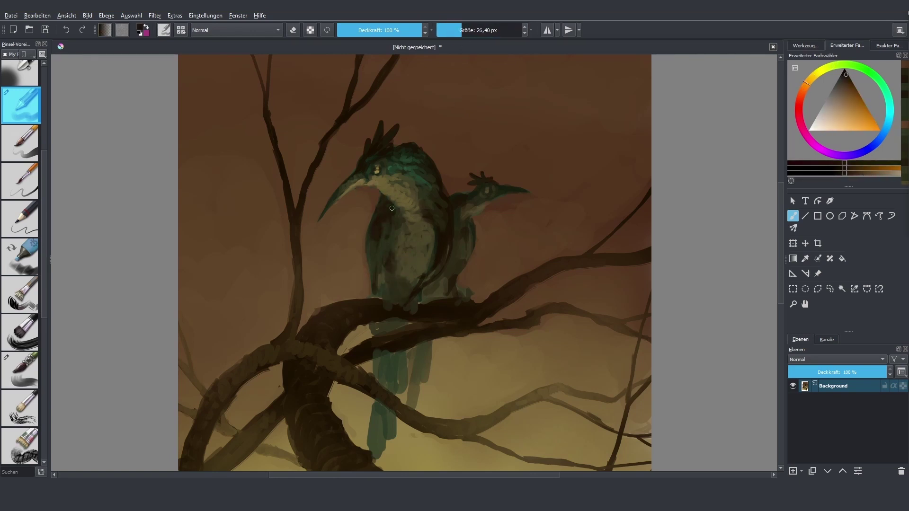
Step: Shade the breast and far side of the front bird with sampled dark tones and a 26.40 px brush
{"action": "left_click", "coordinate": [398, 213], "text": "ctrl"}
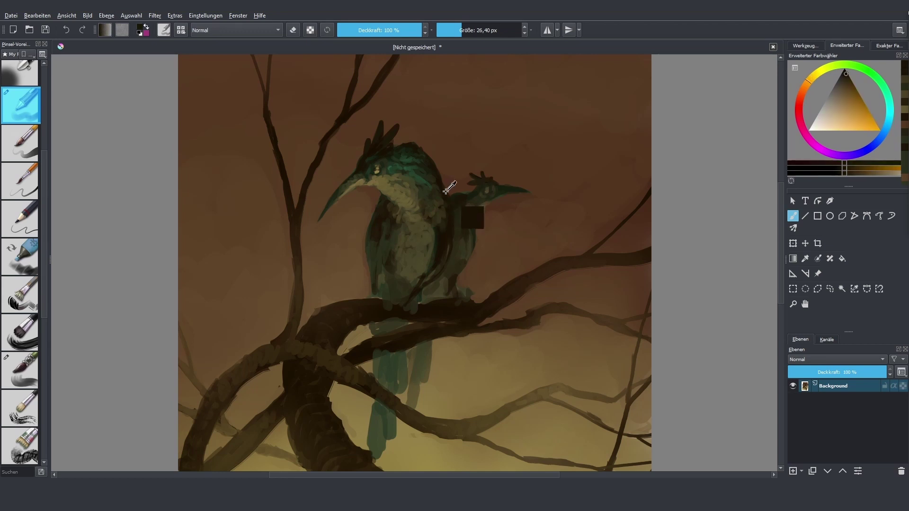
{"action": "left_click", "coordinate": [437, 172], "text": "ctrl"}
{"action": "left_click", "coordinate": [403, 289], "text": "ctrl"}
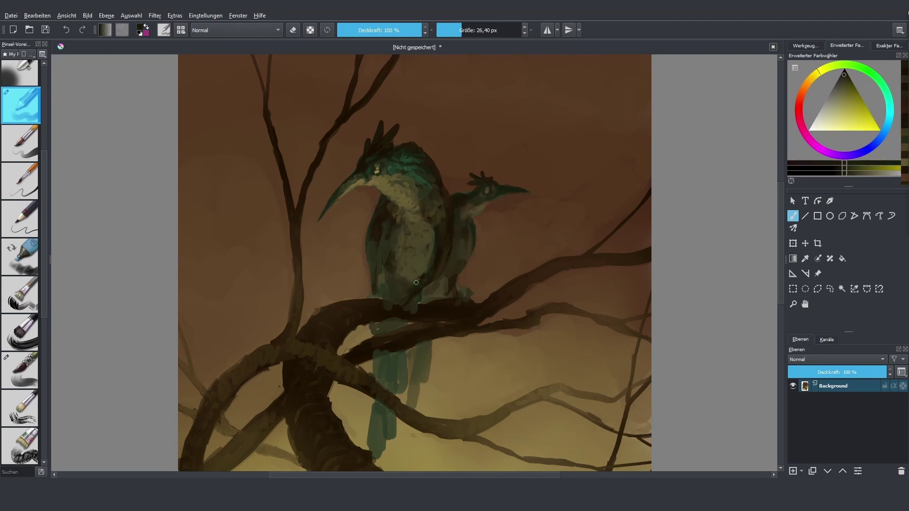
Step: Paint fine light feather strokes on the front bird's belly and near wing with a sampled ochre and a brush of about 18 px
{"action": "key", "text": "bracketleft"}
{"action": "key", "text": "bracketleft"}
{"action": "left_click", "coordinate": [413, 231], "text": "ctrl"}
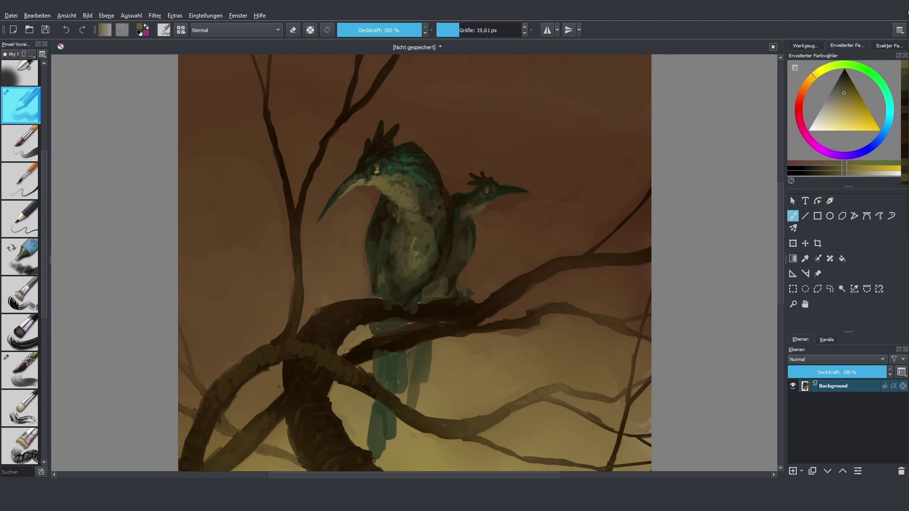
{"action": "key", "text": "bracketleft"}
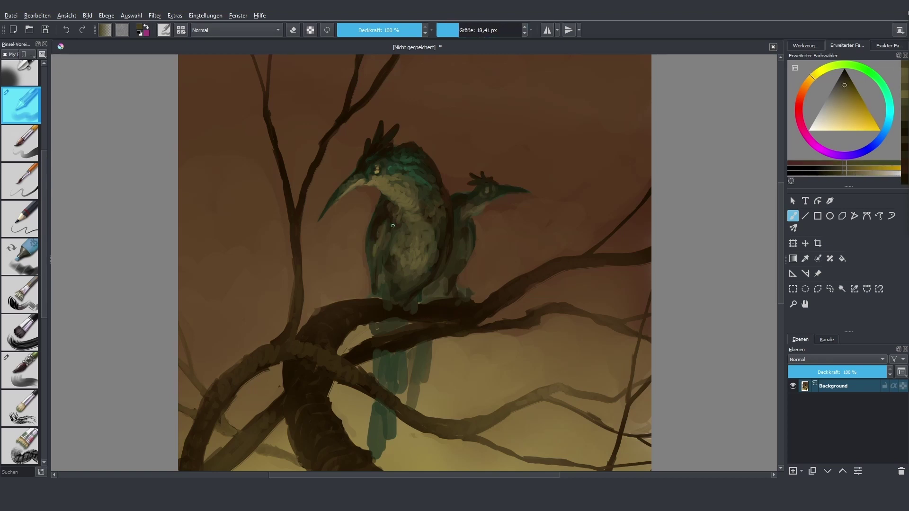
{"action": "left_click", "coordinate": [393, 229], "text": "ctrl"}
Step: Paint the front bird's dark claws gripping the branch with sampled dark tones and a 12.23 px brush
{"action": "left_click", "coordinate": [365, 159], "text": "ctrl"}
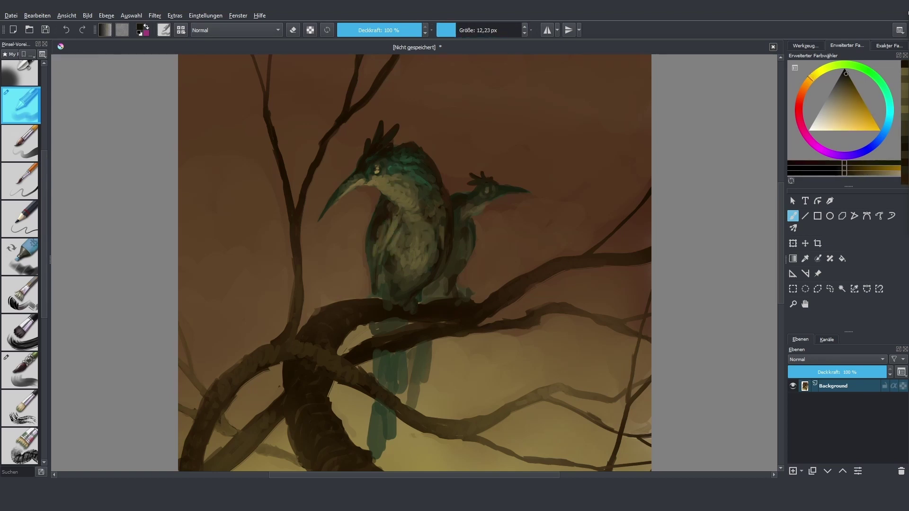
{"action": "left_click", "coordinate": [434, 343], "text": "ctrl"}
{"action": "left_click", "coordinate": [393, 297], "text": "ctrl"}
{"action": "left_click", "coordinate": [392, 297], "text": "ctrl"}
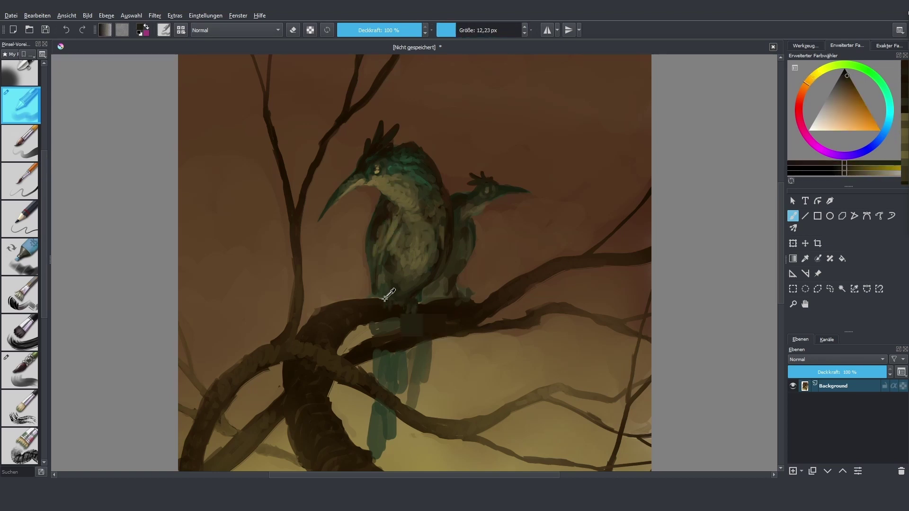
{"action": "left_click", "coordinate": [386, 298], "text": "ctrl"}
{"action": "left_click", "coordinate": [387, 294], "text": "ctrl"}
{"action": "left_click", "coordinate": [390, 290], "text": "ctrl"}
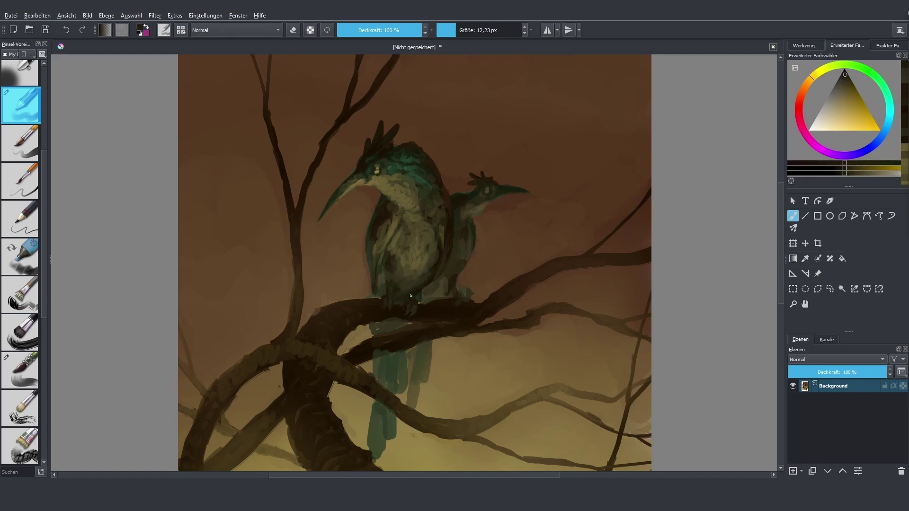
Step: Darken the front bird's lower belly and thighs with sampled dark olive tones and a 20.87 px brush
{"action": "key", "text": "bracketright"}
{"action": "key", "text": "bracketright"}
{"action": "key", "text": "bracketright"}
{"action": "key", "text": "bracketright"}
{"action": "key", "text": "bracketright"}
{"action": "key", "text": "bracketright"}
{"action": "key", "text": "bracketright"}
{"action": "key", "text": "bracketright"}
{"action": "left_click", "coordinate": [411, 295], "text": "ctrl"}
{"action": "left_click", "coordinate": [386, 280], "text": "ctrl"}
{"action": "left_click", "coordinate": [386, 261], "text": "ctrl"}
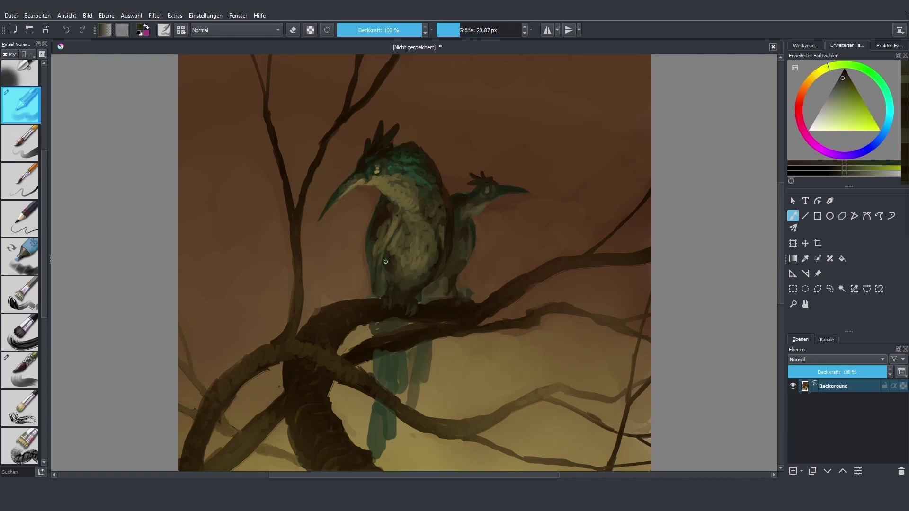
Step: Rough up the outer edge of the front bird's near wing with feathery strokes in sampled green and olive
{"action": "left_click", "coordinate": [383, 277], "text": "ctrl"}
{"action": "left_click", "coordinate": [381, 265], "text": "ctrl"}
{"action": "left_click", "coordinate": [389, 247], "text": "ctrl"}
{"action": "left_click", "coordinate": [402, 228], "text": "ctrl"}
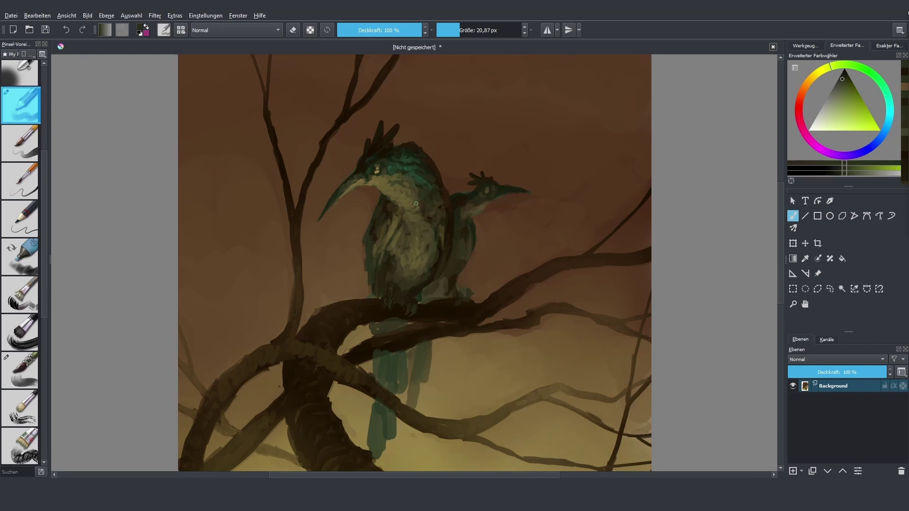
Step: Model the bark of the curved branch under the birds with sampled brown strokes and a 22.17 px brush
{"action": "left_click", "coordinate": [372, 160], "text": "ctrl"}
{"action": "key", "text": "bracketleft"}
{"action": "key", "text": "bracketleft"}
{"action": "key", "text": "bracketleft"}
{"action": "key", "text": "bracketleft"}
{"action": "key", "text": "bracketleft"}
{"action": "key", "text": "bracketleft"}
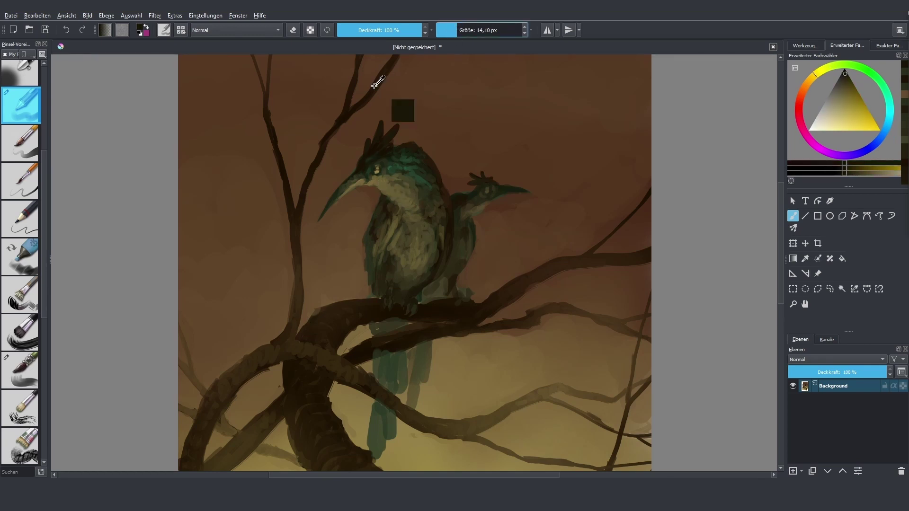
{"action": "left_click", "coordinate": [402, 111], "text": "ctrl"}
{"action": "left_click_drag", "start_coordinate": [457, 36], "coordinate": [461, 36]}
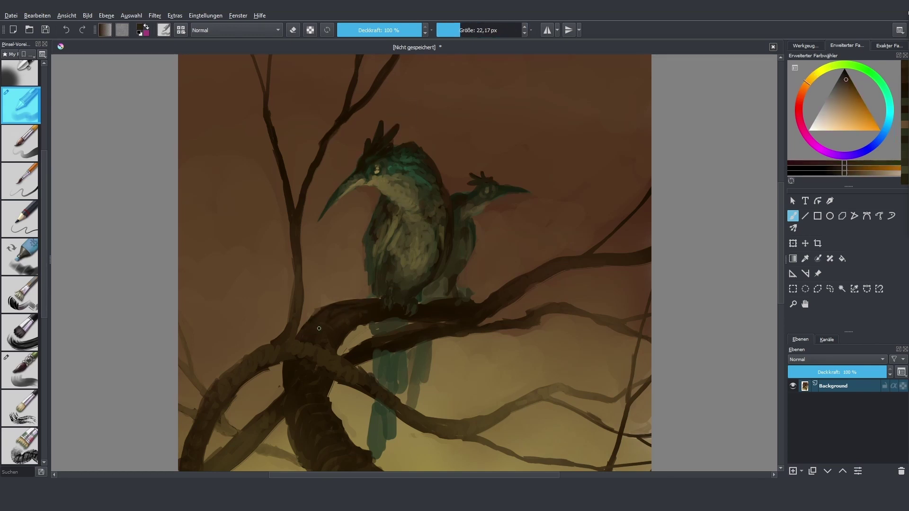
{"action": "left_click", "coordinate": [347, 325], "text": "ctrl"}
{"action": "left_click", "coordinate": [375, 328], "text": "ctrl"}
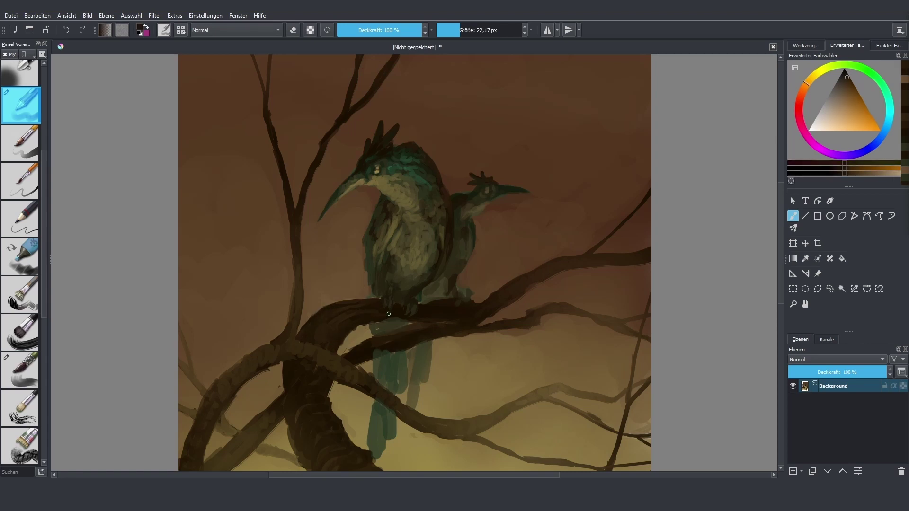
{"action": "left_click", "coordinate": [368, 343], "text": "ctrl"}
Step: Change the canvas height to 3800 px
{"action": "key", "text": "minus"}
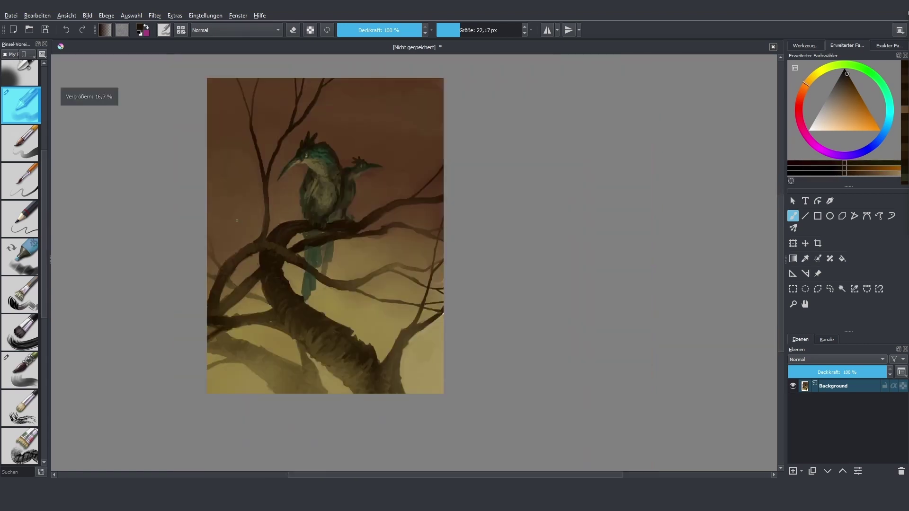
{"action": "left_click", "coordinate": [87, 16]}
{"action": "left_click", "coordinate": [121, 138]}
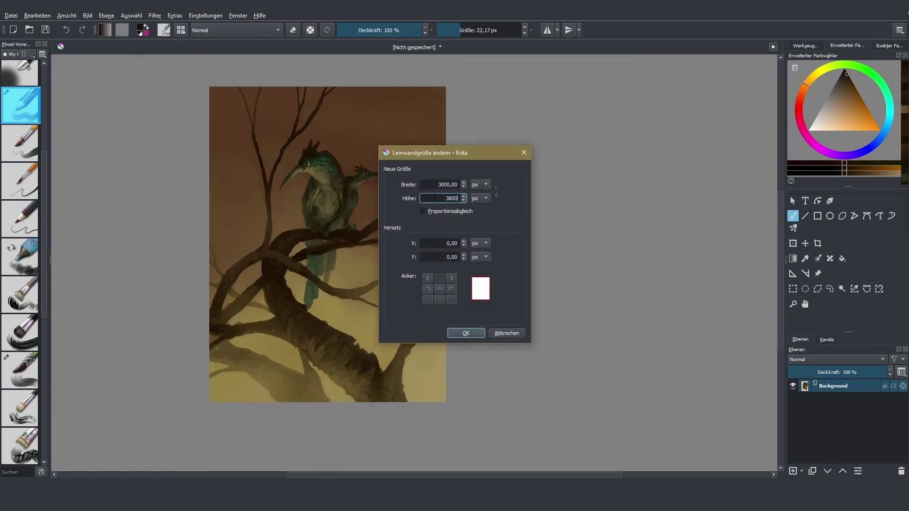
{"action": "left_click", "coordinate": [466, 333]}
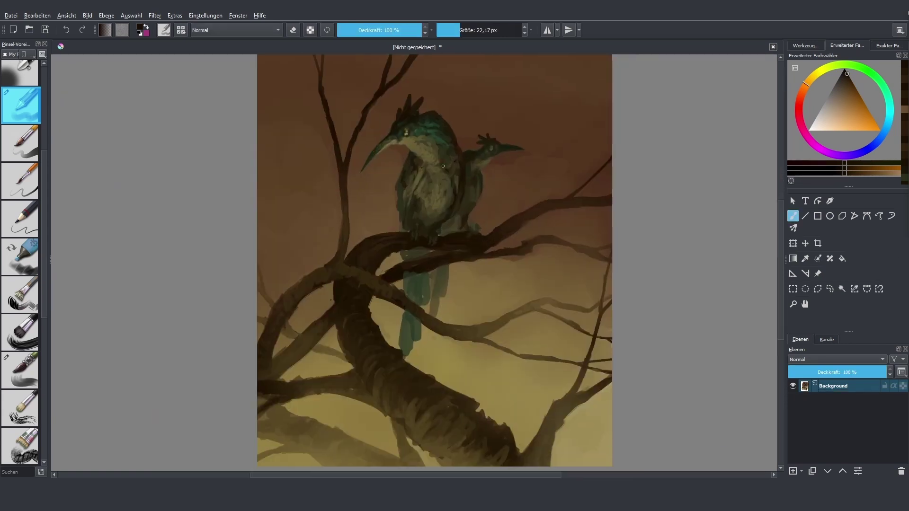
Step: Refine the thin upper branches and add a fine twig beside them with sampled sky brown and dark brown
{"action": "left_click", "coordinate": [410, 133], "text": "ctrl"}
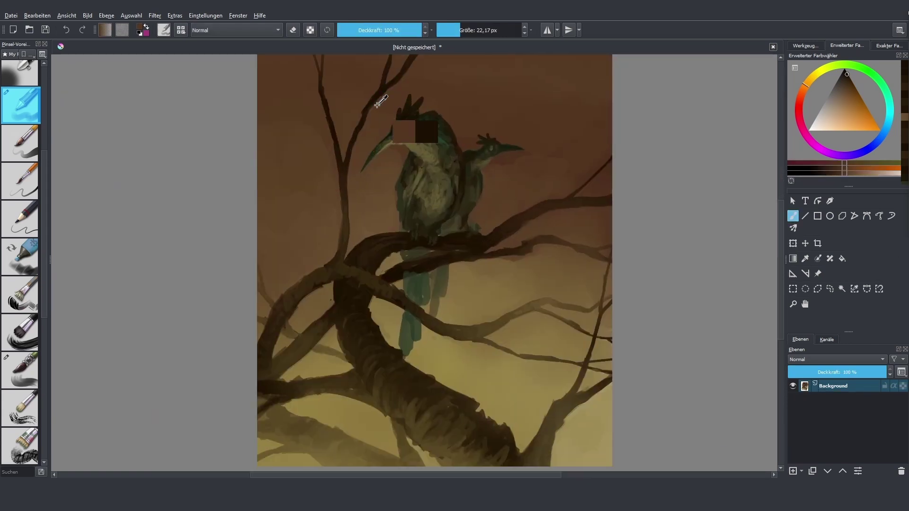
{"action": "key", "text": "bracketleft"}
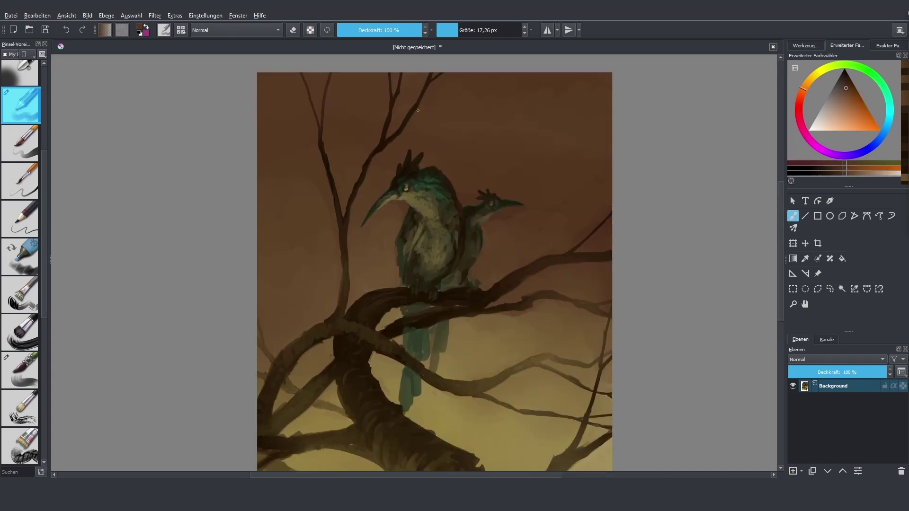
{"action": "left_click", "coordinate": [381, 143], "text": "ctrl"}
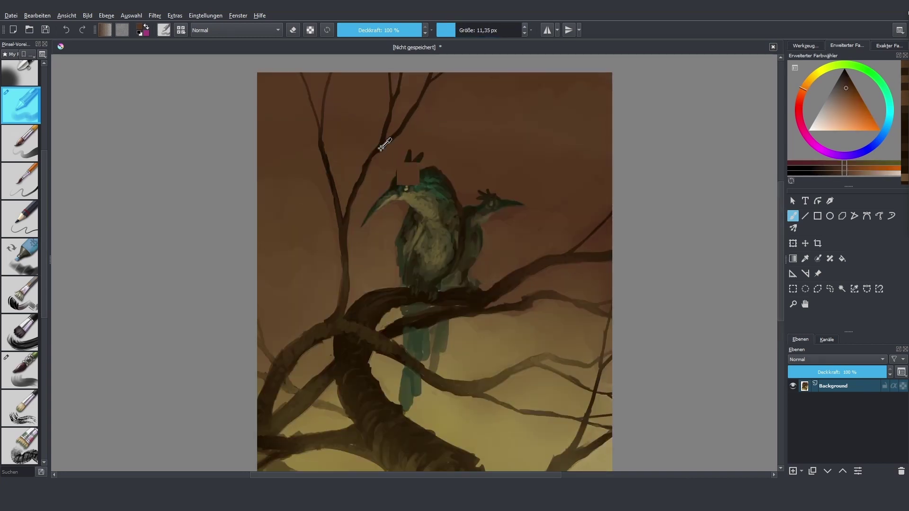
{"action": "key", "text": "bracketleft"}
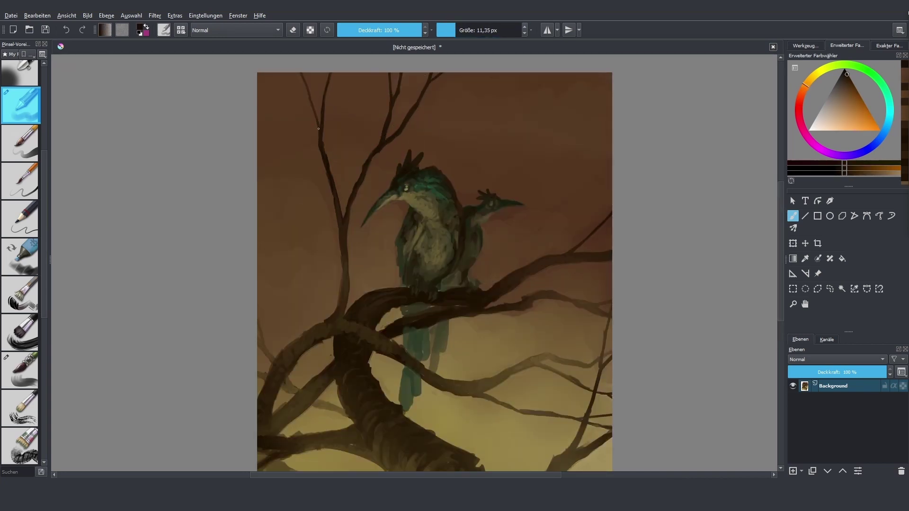
{"action": "left_click", "coordinate": [399, 93], "text": "ctrl"}
{"action": "key", "text": "bracketright"}
{"action": "key", "text": "bracketright"}
{"action": "key", "text": "bracketright"}
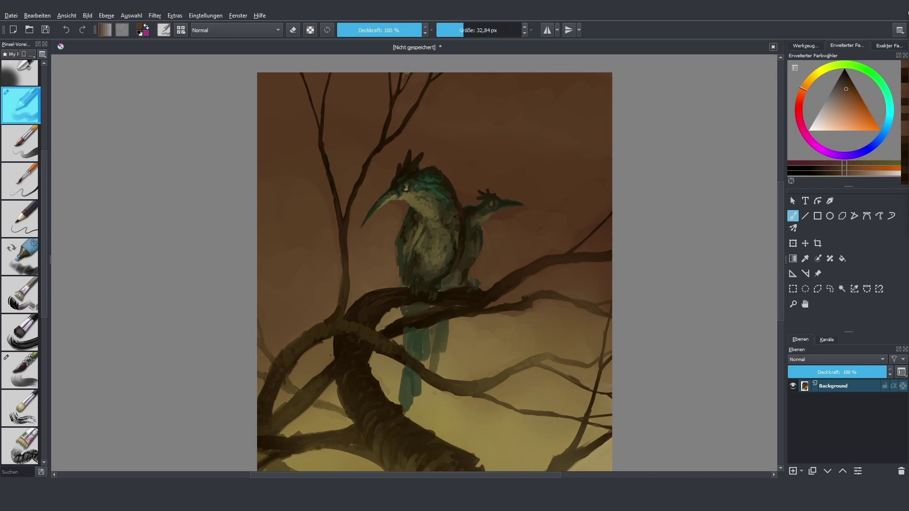
Step: Highlight the arching branch around its fork with sampled ochre and brown bark strokes, mainly with a 15.11 px brush
{"action": "key", "text": "bracketleft"}
{"action": "left_click", "coordinate": [341, 308], "text": "ctrl"}
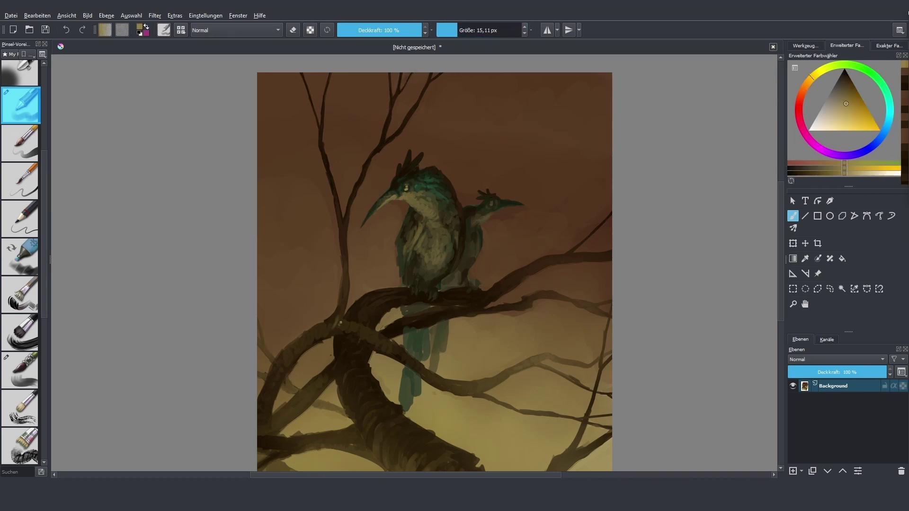
{"action": "left_click", "coordinate": [352, 343], "text": "ctrl"}
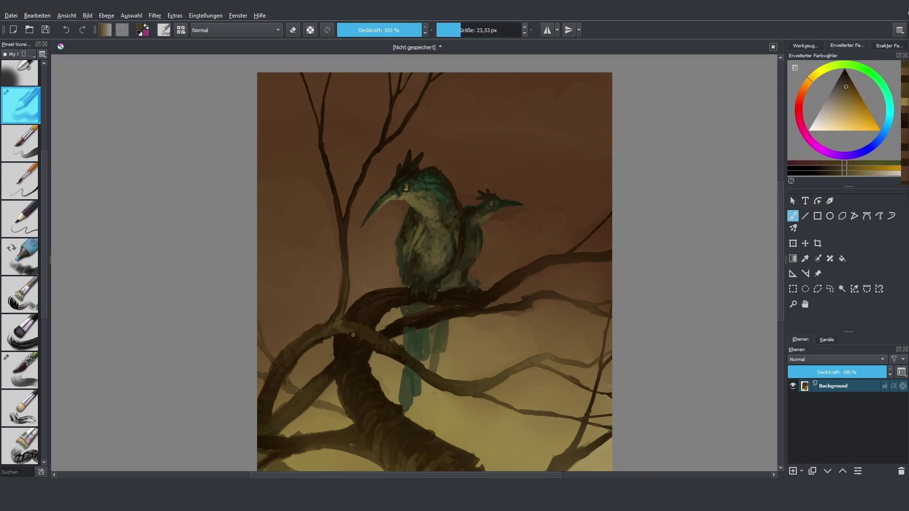
{"action": "left_click", "coordinate": [315, 343], "text": "ctrl"}
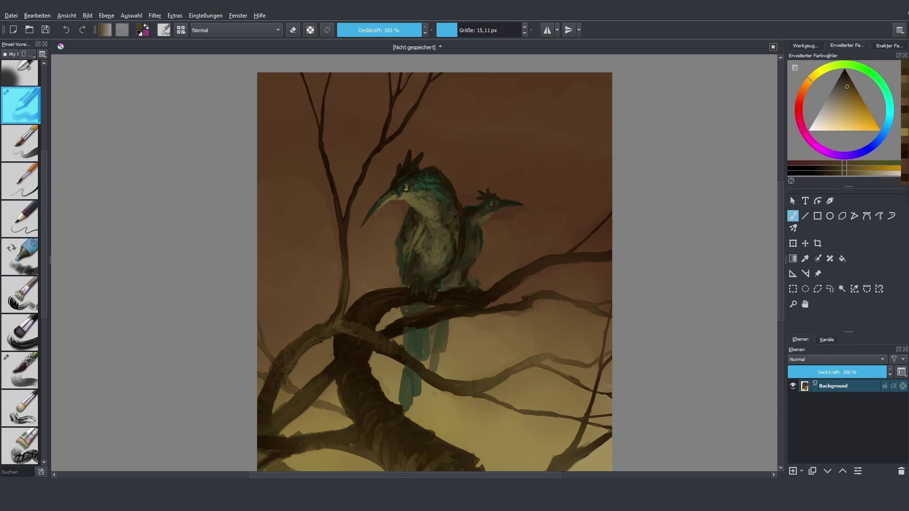
{"action": "left_click", "coordinate": [372, 345], "text": "ctrl"}
{"action": "left_click", "coordinate": [374, 356], "text": "ctrl"}
{"action": "left_click", "coordinate": [402, 372], "text": "ctrl"}
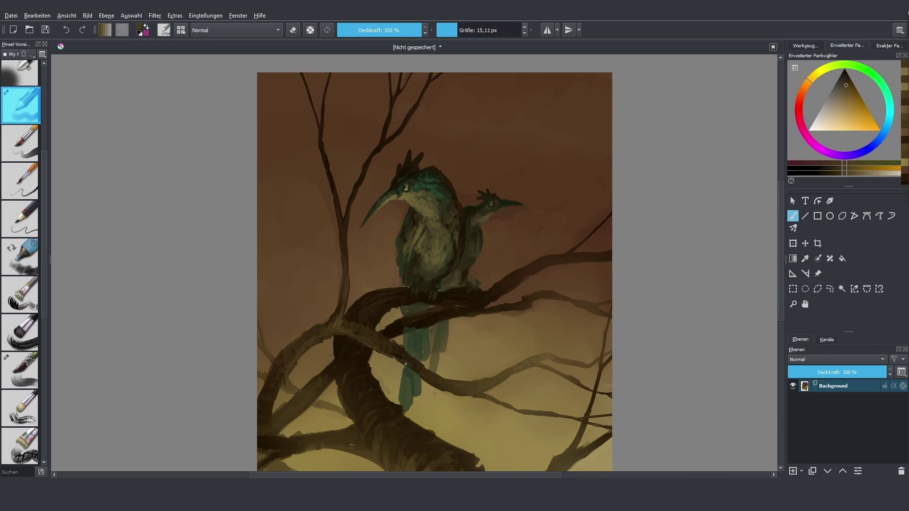
Step: Extend the light and dark bark strokes along the branch crossing the tail feathers, using sampled yellow-browns at 15.11 px
{"action": "left_click", "coordinate": [427, 385], "text": "ctrl"}
{"action": "left_click", "coordinate": [472, 395], "text": "ctrl"}
{"action": "left_click", "coordinate": [426, 379], "text": "ctrl"}
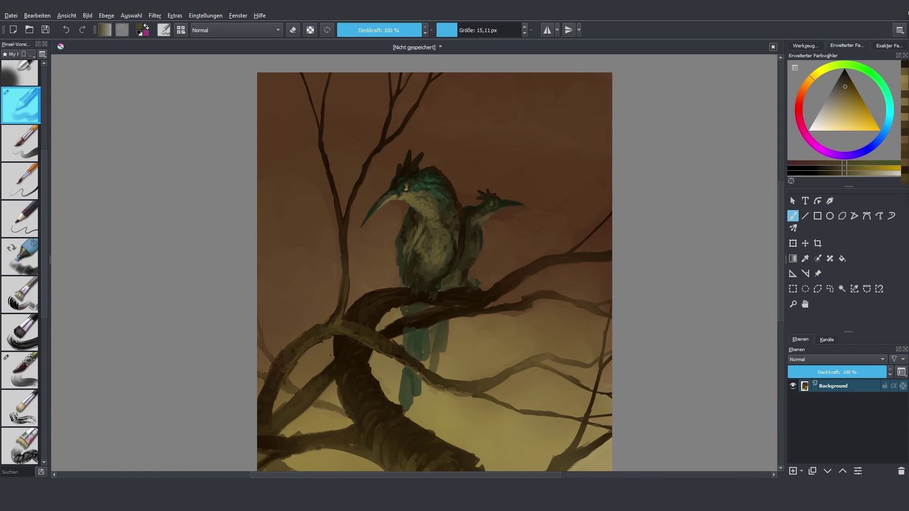
{"action": "left_click", "coordinate": [510, 374], "text": "ctrl"}
{"action": "left_click", "coordinate": [502, 381], "text": "ctrl"}
{"action": "left_click", "coordinate": [492, 403], "text": "ctrl"}
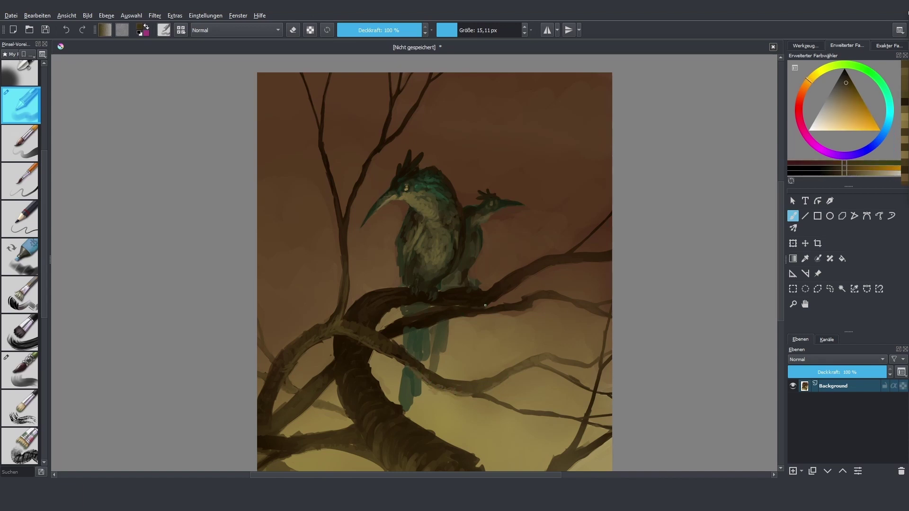
Step: Add small sampled brown bark highlights to the perching branch beneath the birds with an 11.35 px brush
{"action": "left_click", "coordinate": [485, 424], "text": "ctrl"}
{"action": "key", "text": "bracketleft"}
{"action": "left_click", "coordinate": [485, 425], "text": "ctrl"}
{"action": "left_click", "coordinate": [471, 308], "text": "ctrl"}
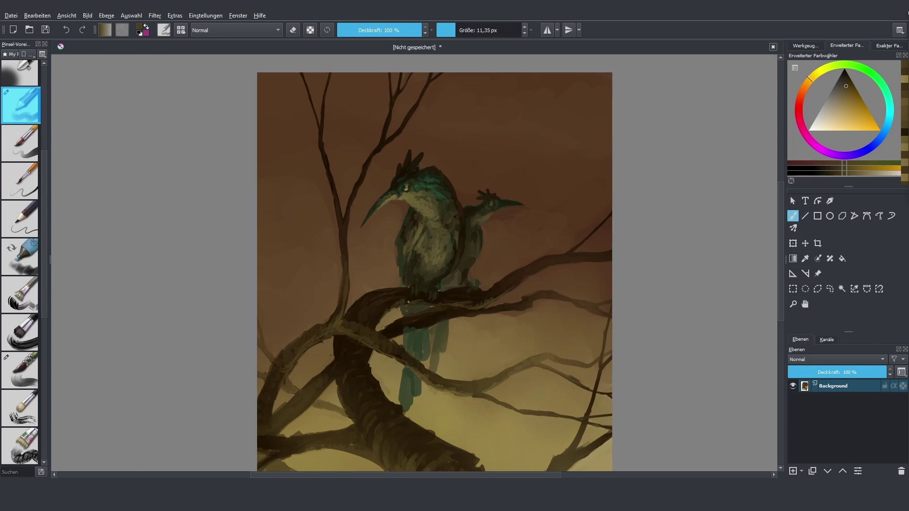
Step: Shade the arching branch left of the trunk with sampled dark brown and a 26.40 px brush
{"action": "left_click", "coordinate": [371, 353], "text": "ctrl"}
{"action": "scroll", "coordinate": [317, 225], "scroll_direction": "down", "scroll_amount": 3}
{"action": "key", "text": "bracketright"}
{"action": "key", "text": "bracketright"}
{"action": "key", "text": "bracketright"}
{"action": "left_click", "coordinate": [317, 225], "text": "ctrl"}
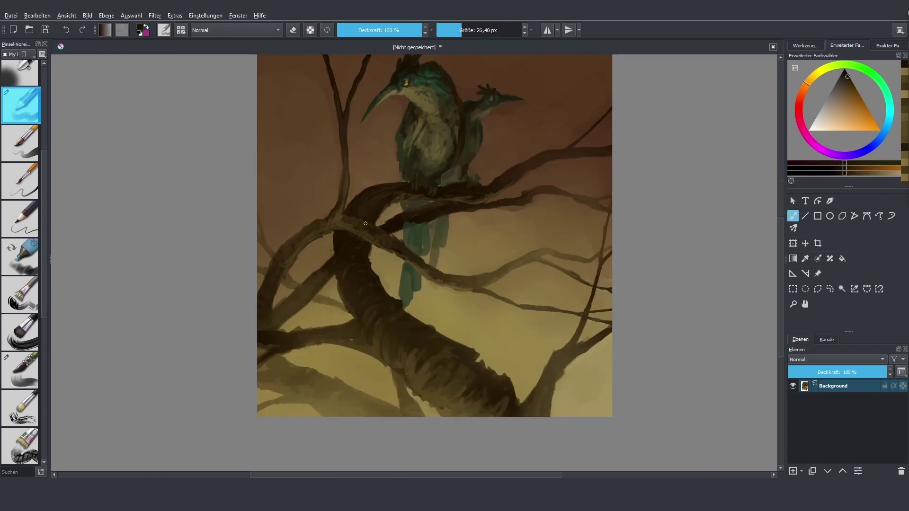
{"action": "left_click", "coordinate": [303, 265], "text": "ctrl"}
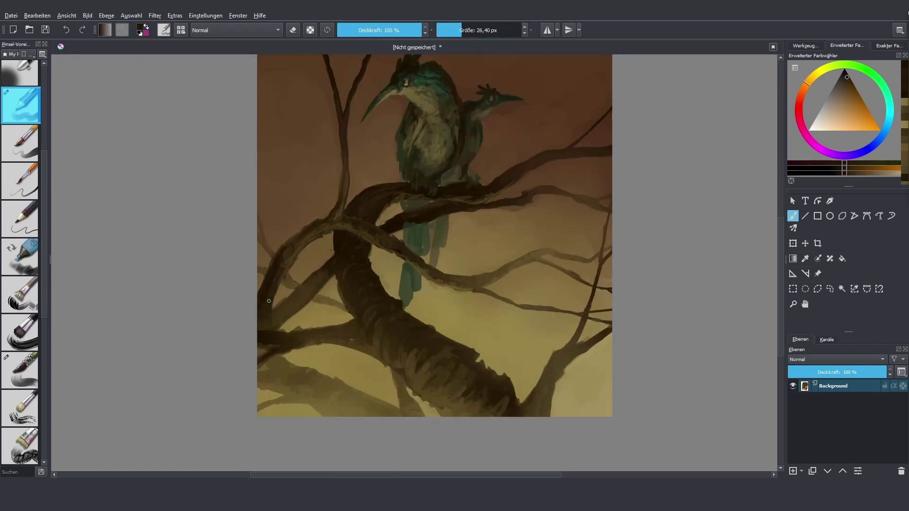
Step: Undo the last stroke and rework the branches left of the trunk with sampled dark brown and a 16.16 px brush
{"action": "left_click", "coordinate": [281, 357]}
{"action": "key", "text": "ctrl+z"}
{"action": "key", "text": "bracketleft"}
{"action": "key", "text": "bracketleft"}
{"action": "left_click", "coordinate": [330, 249], "text": "ctrl"}
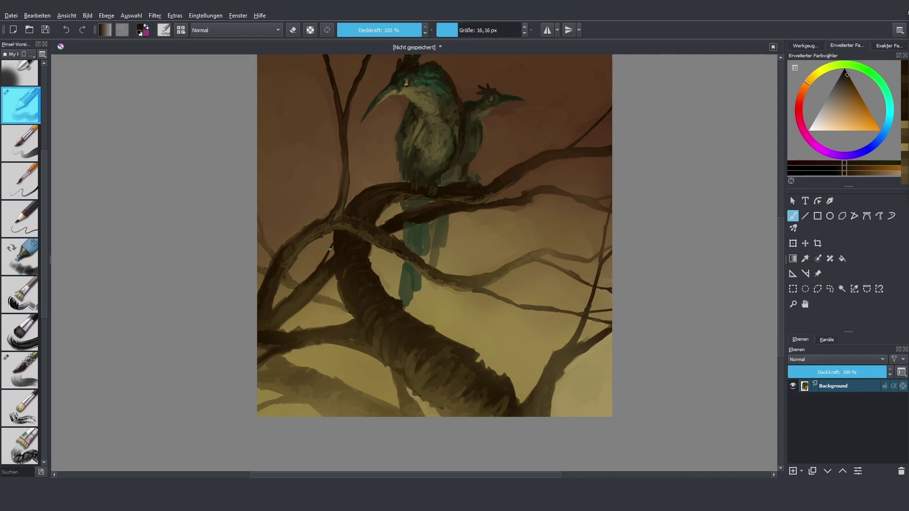
{"action": "left_click_drag", "start_coordinate": [369, 136], "coordinate": [366, 190]}
{"action": "left_click", "coordinate": [379, 184], "text": "ctrl"}
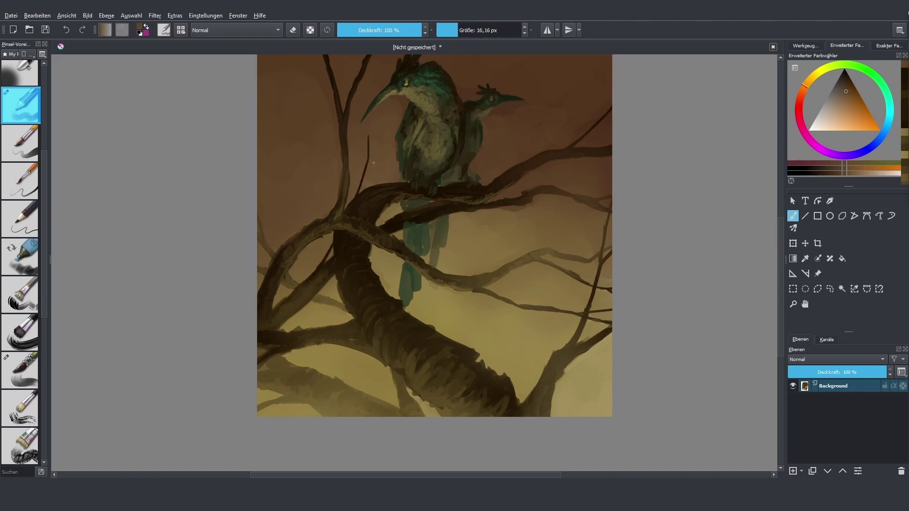
{"action": "key", "text": "bracketleft"}
{"action": "left_click", "coordinate": [379, 183], "text": "ctrl"}
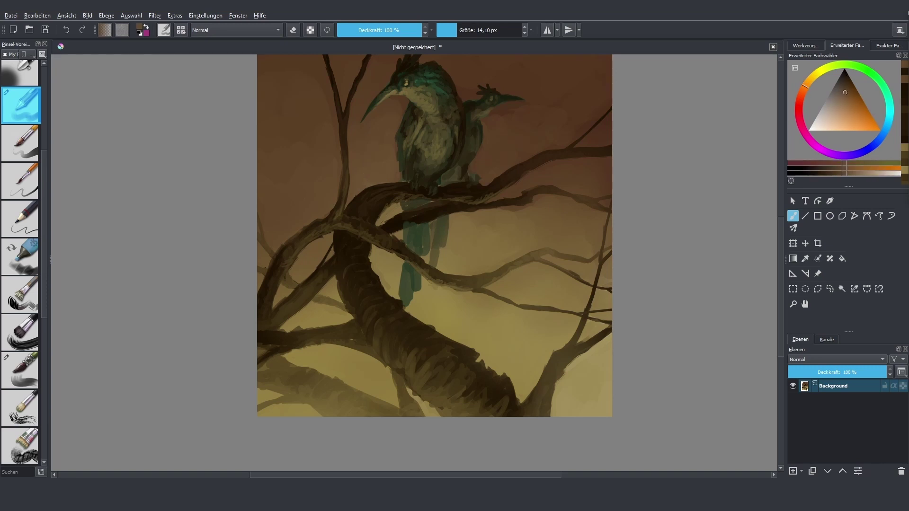
Step: Shade the branches left of the trunk with sampled dark browns and a 23.53 px brush
{"action": "left_click", "coordinate": [344, 283], "text": "ctrl"}
{"action": "key", "text": "bracketright"}
{"action": "key", "text": "bracketright"}
{"action": "key", "text": "bracketright"}
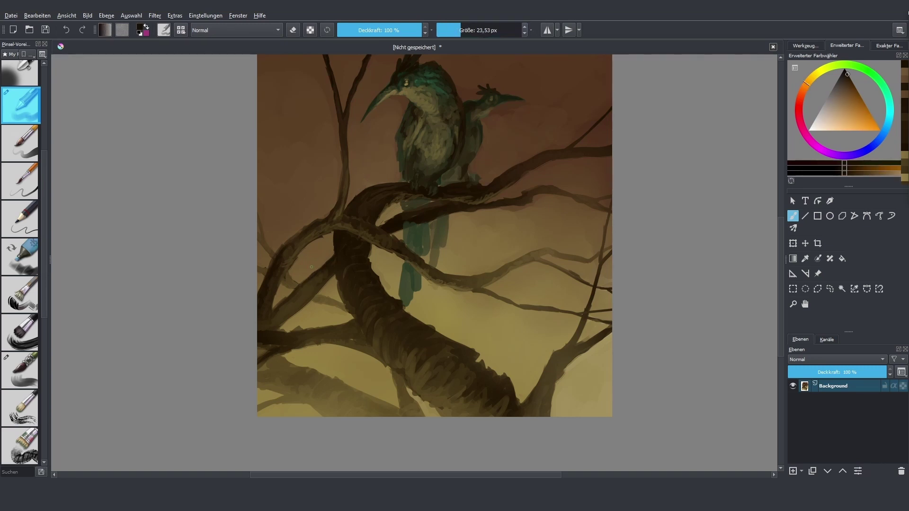
{"action": "left_click", "coordinate": [311, 267], "text": "ctrl"}
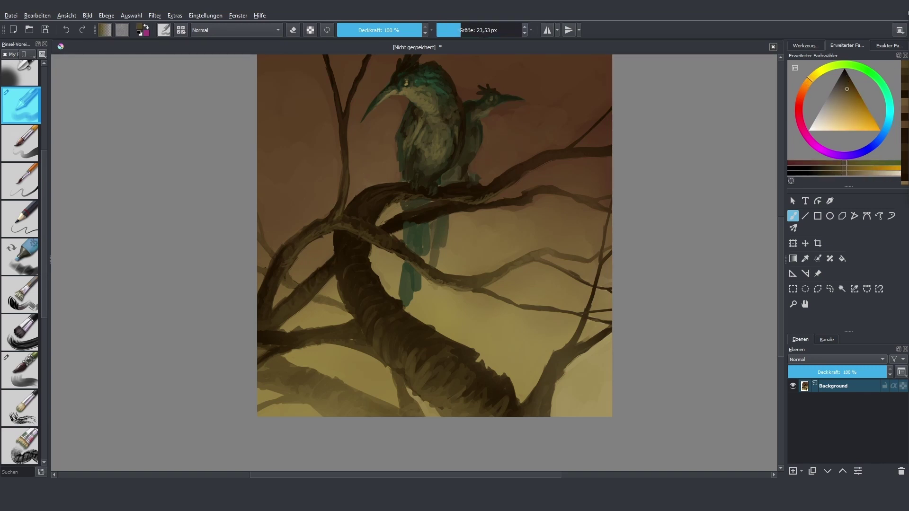
Step: Texture the pale branch in the painting's lower-left corner with sampled olive-browns, using 22.17 px and 15.11 px brush sizes
{"action": "left_click", "coordinate": [299, 393], "text": "ctrl"}
{"action": "key", "text": "bracketleft"}
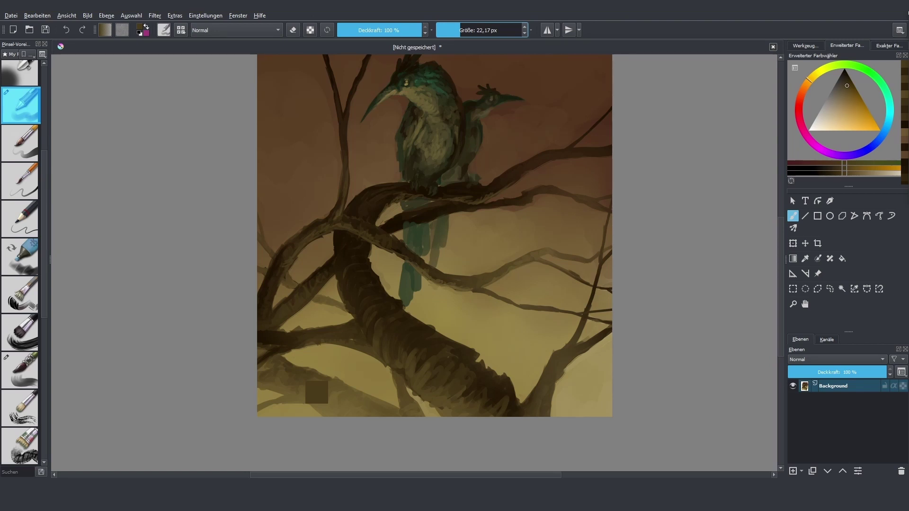
{"action": "left_click", "coordinate": [298, 393], "text": "ctrl"}
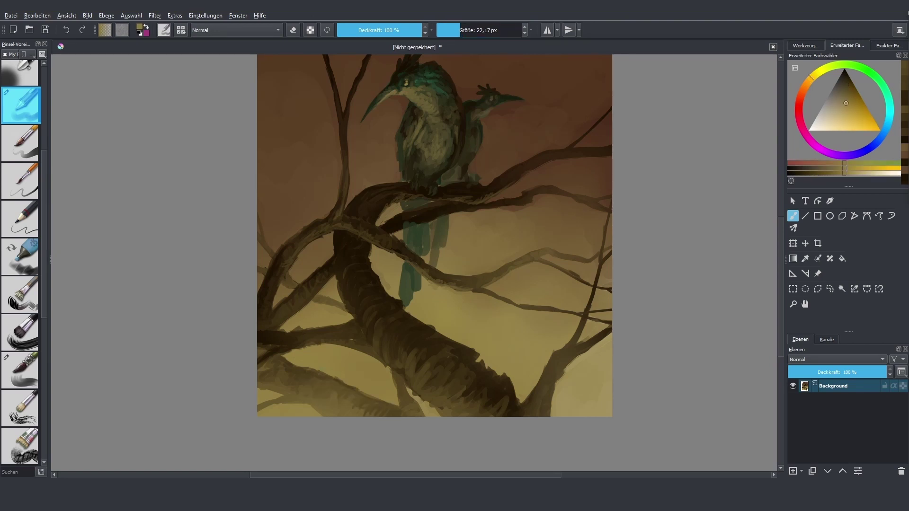
{"action": "left_click", "coordinate": [355, 389], "text": "ctrl"}
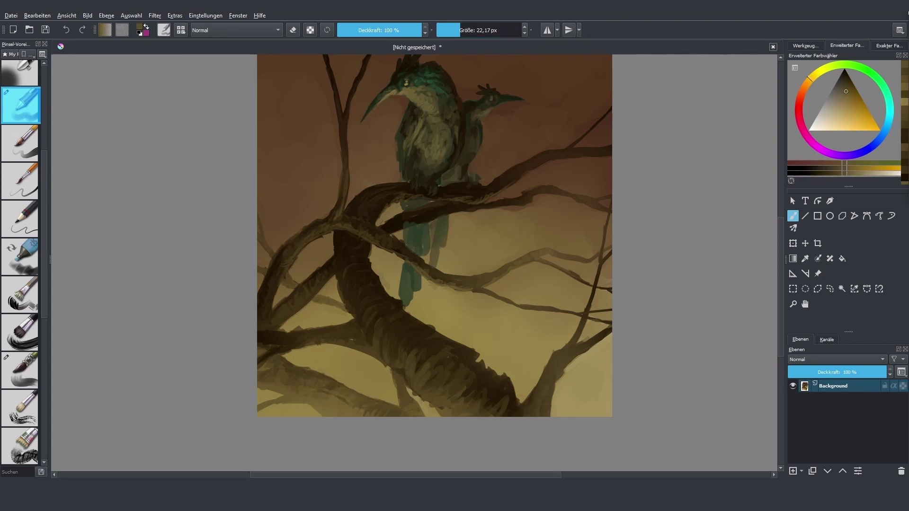
{"action": "left_click", "coordinate": [297, 378], "text": "ctrl"}
{"action": "key", "text": "bracketleft"}
{"action": "key", "text": "bracketleft"}
{"action": "key", "text": "bracketleft"}
{"action": "key", "text": "bracketleft"}
{"action": "key", "text": "bracketleft"}
{"action": "key", "text": "bracketleft"}
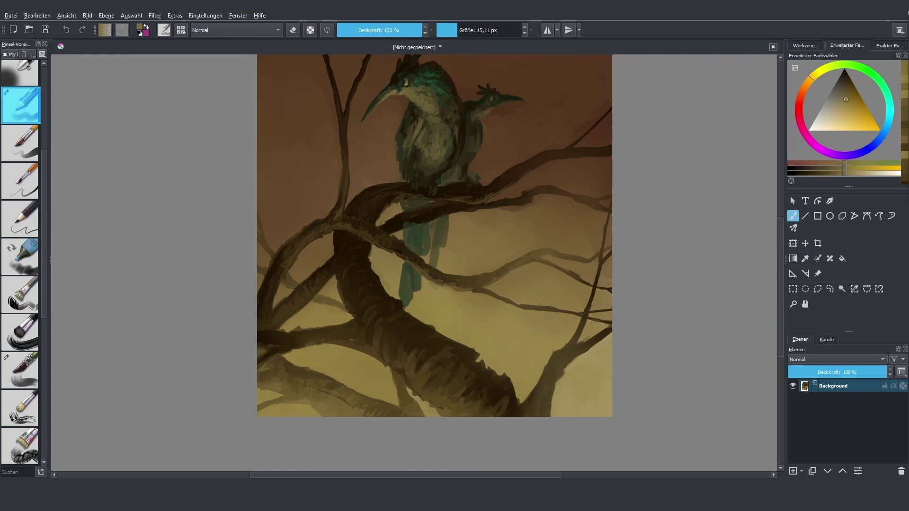
Step: Paint pale yellow-brown bark highlights along the trunk's left edge, enlarging the brush to 26.40 px and sampling colours from the painting
{"action": "left_click_drag", "start_coordinate": [440, 413], "coordinate": [342, 292]}
{"action": "left_click", "coordinate": [343, 266], "text": "ctrl"}
{"action": "left_click_drag", "start_coordinate": [446, 27], "coordinate": [461, 27]}
{"action": "left_click", "coordinate": [384, 348], "text": "ctrl"}
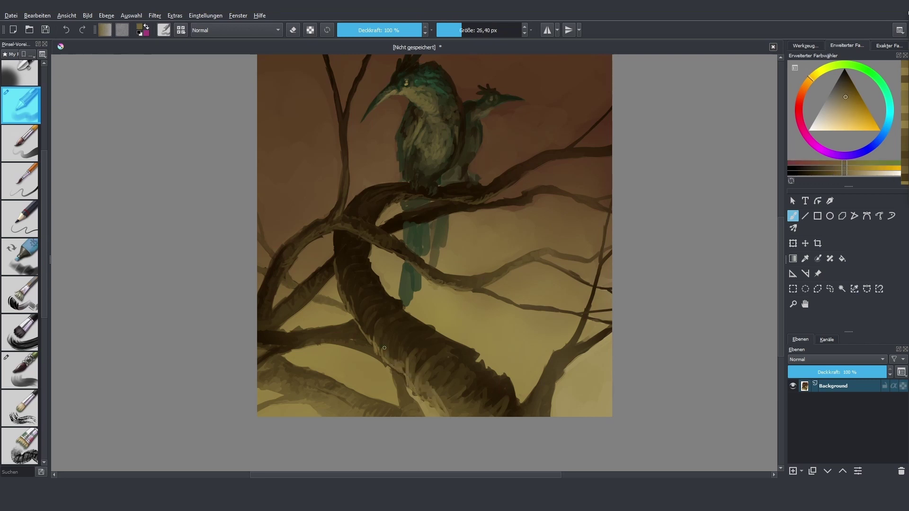
{"action": "left_click", "coordinate": [384, 348], "text": "ctrl"}
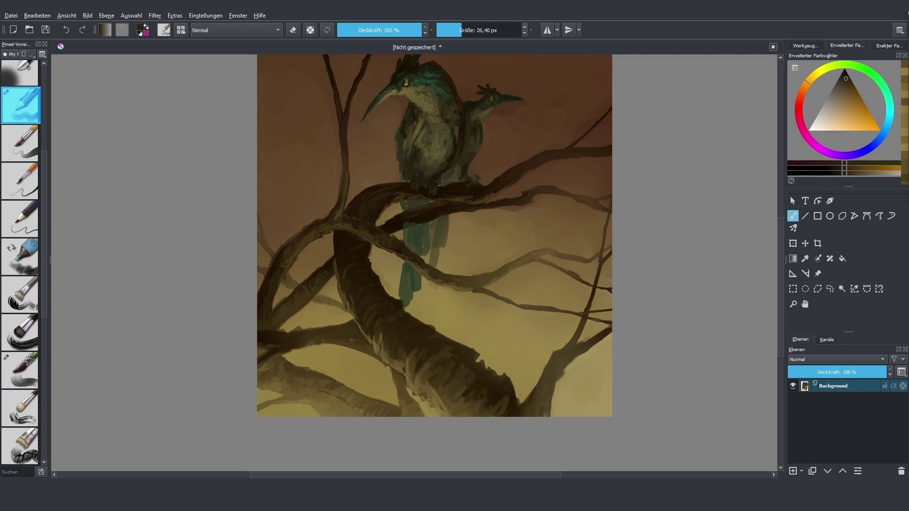
Step: Blend reddish and greenish dark tones into the bark of the lower trunk with a 36.42 px brush
{"action": "key", "text": "bracketright"}
{"action": "left_click", "coordinate": [478, 381]}
{"action": "left_click", "coordinate": [432, 384], "text": "ctrl"}
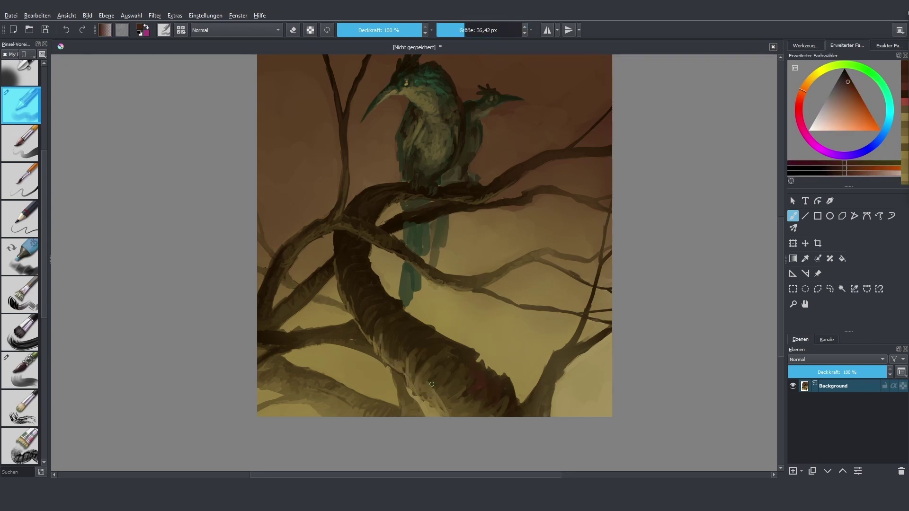
{"action": "left_click", "coordinate": [489, 384], "text": "ctrl"}
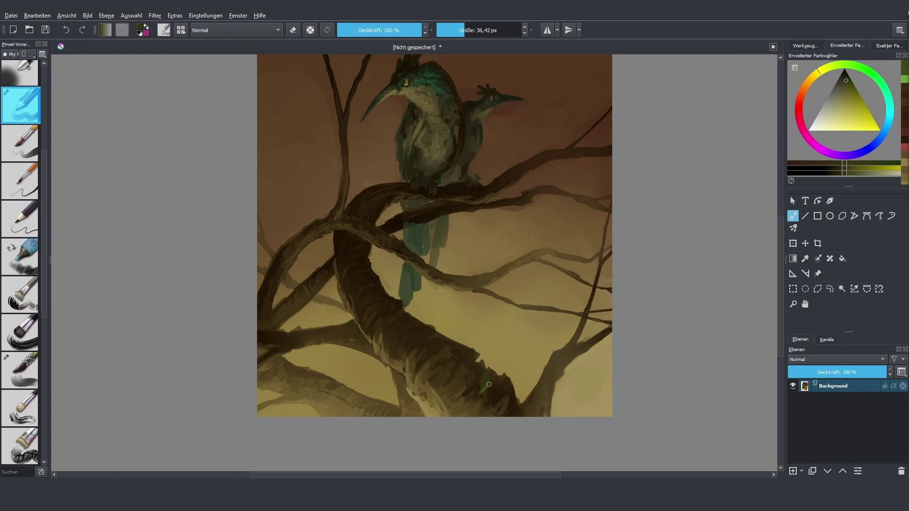
{"action": "left_click", "coordinate": [497, 403], "text": "ctrl"}
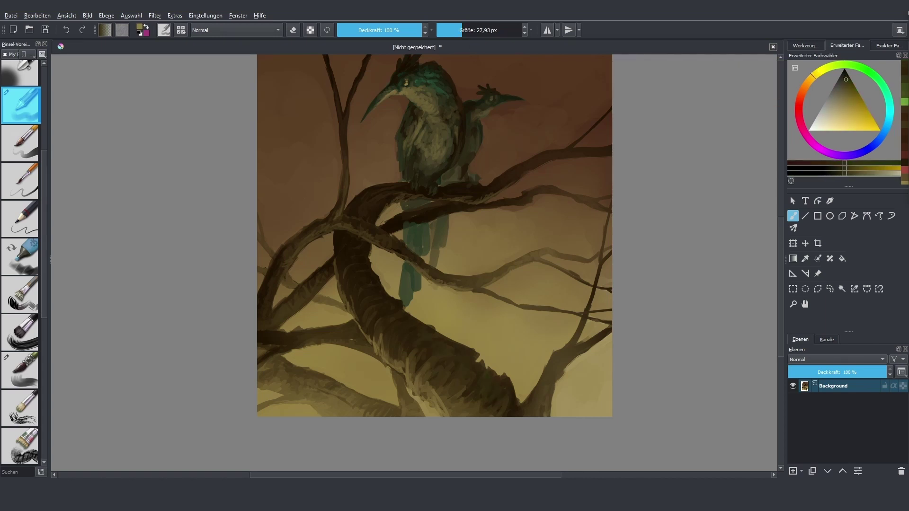
Step: Add bark strokes up the trunk and along its right edge below the tail feathers, using sampled browns at 18.41 px
{"action": "key", "text": "bracketleft"}
{"action": "key", "text": "bracketleft"}
{"action": "left_click", "coordinate": [357, 290], "text": "ctrl"}
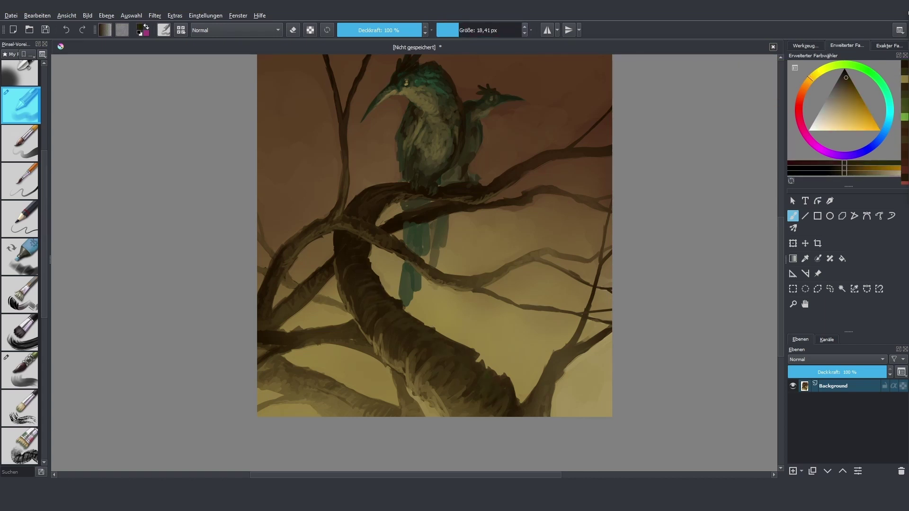
{"action": "left_click", "coordinate": [340, 243], "text": "ctrl"}
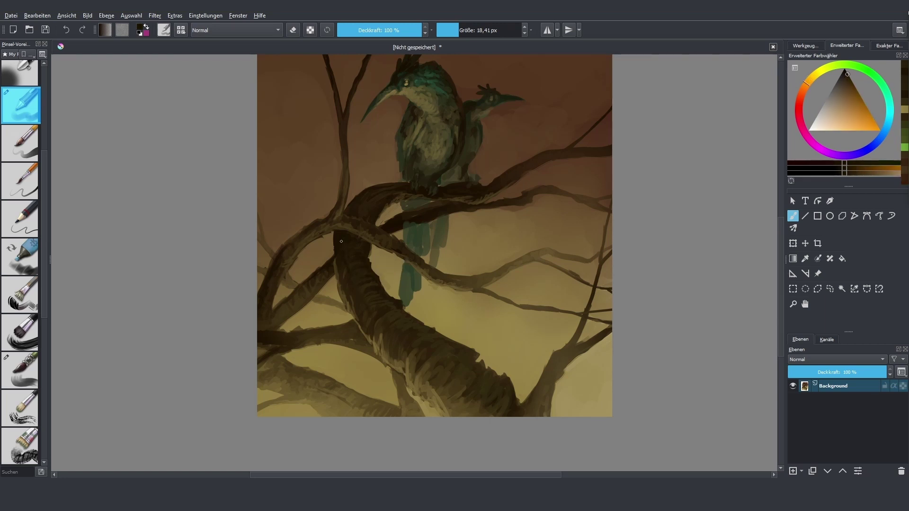
{"action": "left_click", "coordinate": [404, 299], "text": "ctrl"}
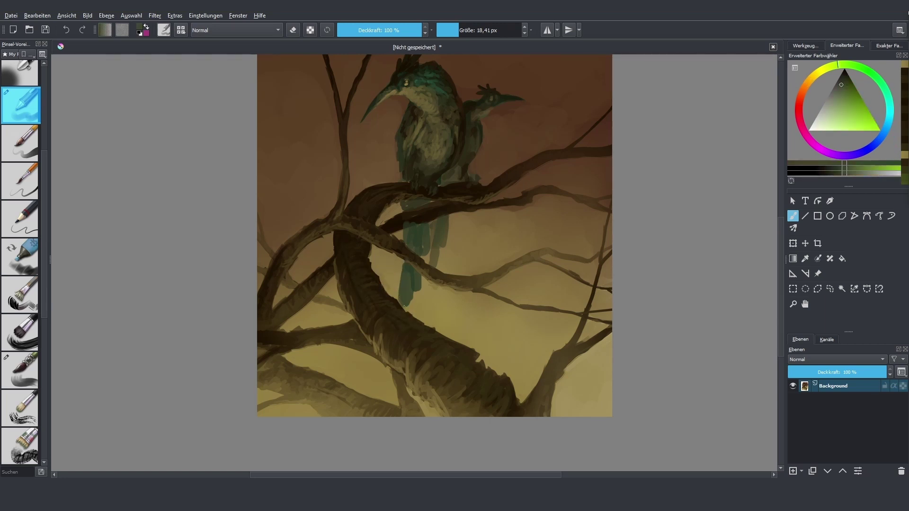
{"action": "left_click", "coordinate": [404, 306], "text": "ctrl"}
{"action": "left_click", "coordinate": [441, 315], "text": "ctrl"}
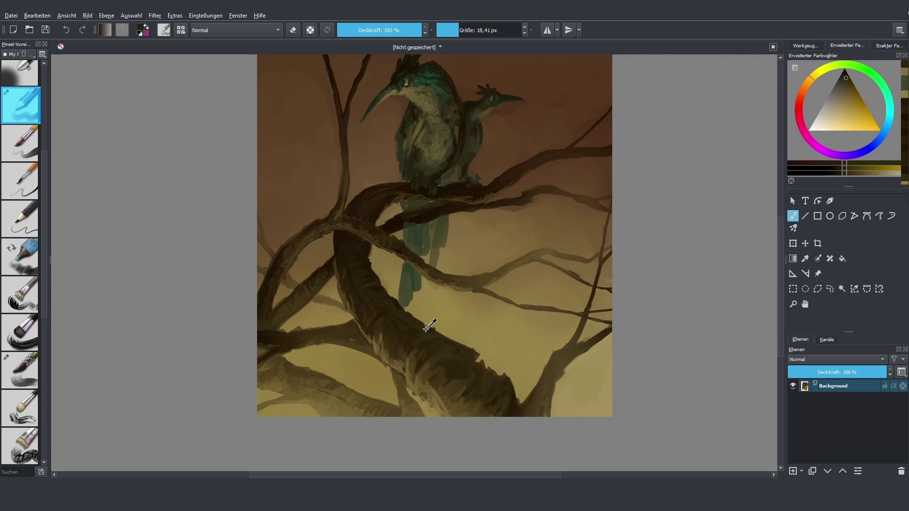
Step: Rework the thinner branches beside the trunk and under the perch with sampled dark browns at 18.41 px
{"action": "left_click", "coordinate": [603, 333], "text": "ctrl"}
{"action": "left_click", "coordinate": [329, 272], "text": "ctrl"}
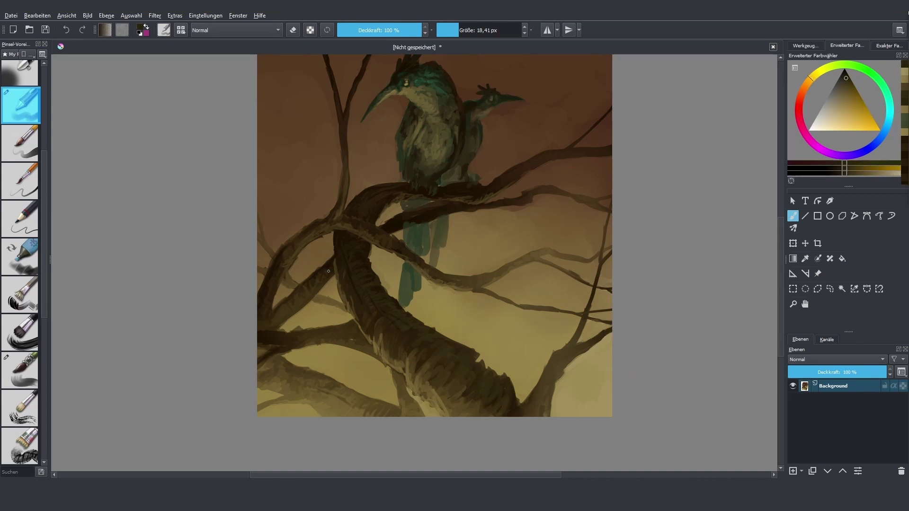
{"action": "left_click", "coordinate": [433, 207], "text": "ctrl"}
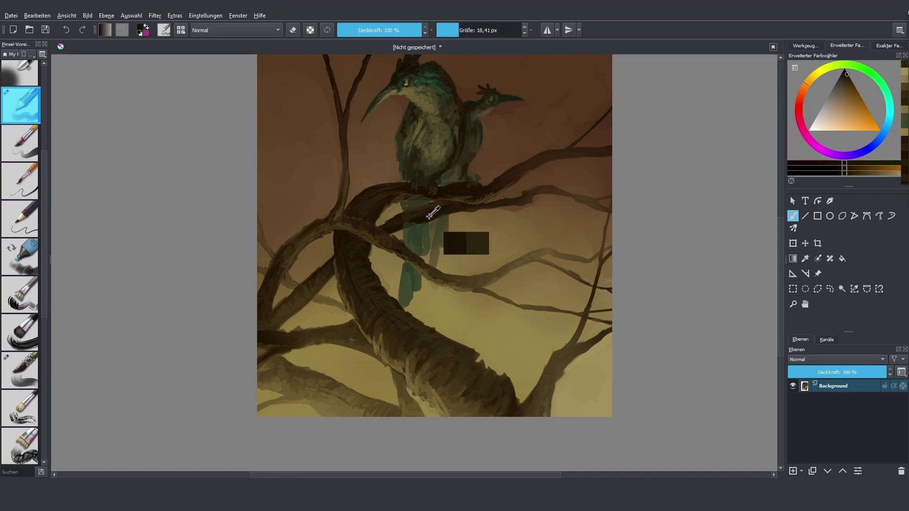
Step: Darken the upper tail feathers beneath the perching branch with sampled olive-browns and a 50.98 px brush
{"action": "left_click", "coordinate": [377, 279], "text": "ctrl"}
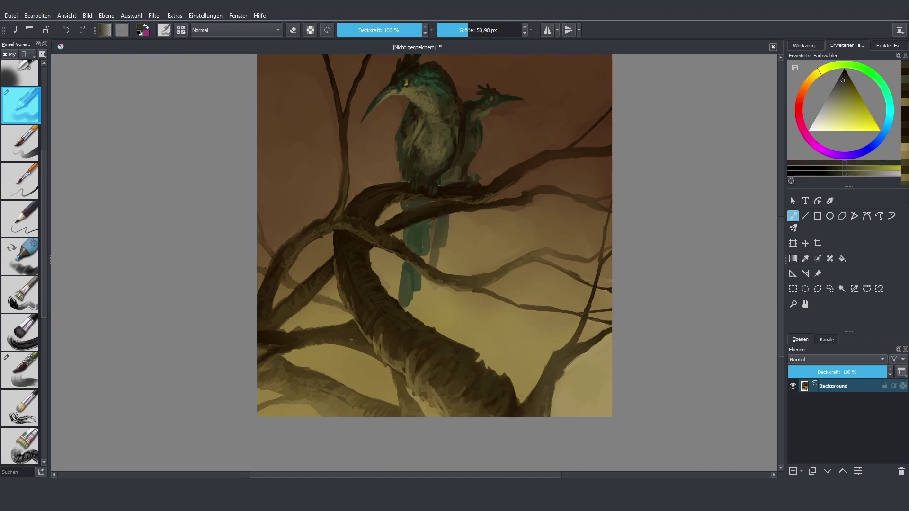
{"action": "left_click", "coordinate": [425, 204], "text": "ctrl"}
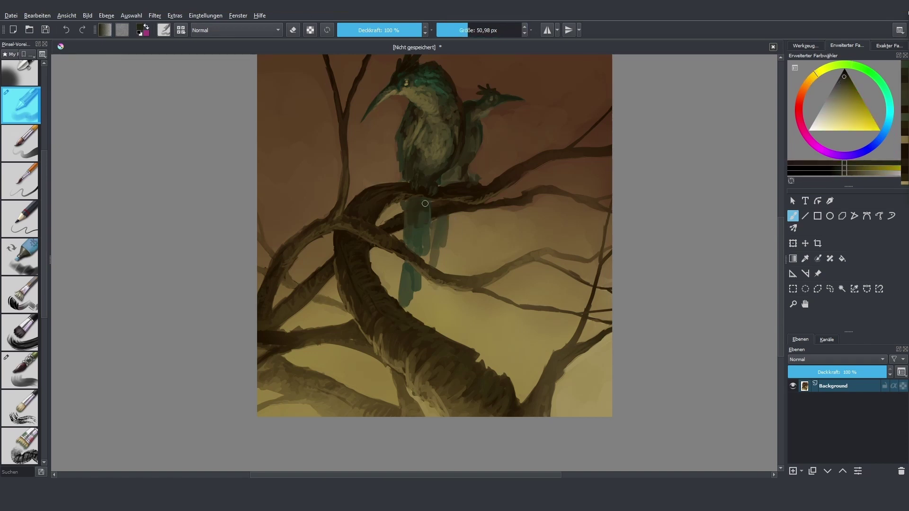
{"action": "left_click", "coordinate": [449, 177], "text": "ctrl"}
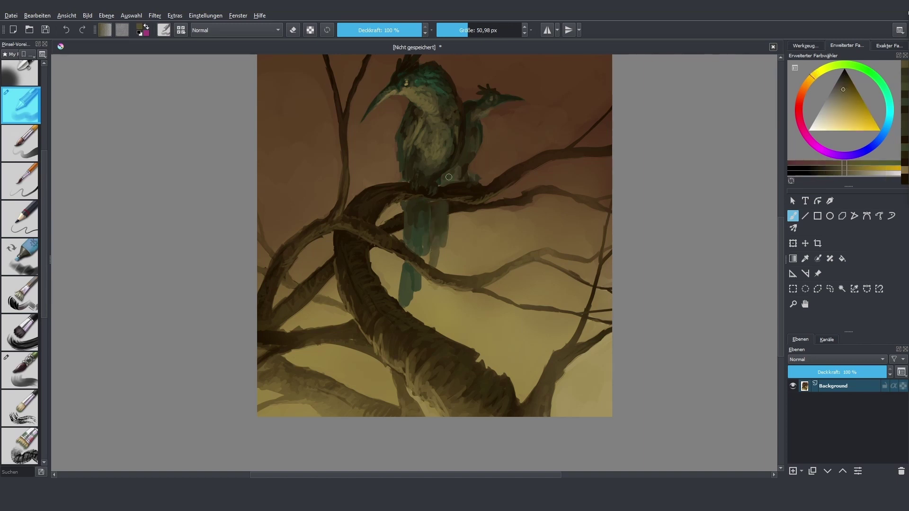
Step: Touch up the area around the smaller bird and the sky above it with a smaller brush and sampled colours
{"action": "scroll", "coordinate": [449, 177], "scroll_direction": "down", "scroll_amount": 3}
{"action": "scroll", "coordinate": [449, 177], "scroll_direction": "up", "scroll_amount": 2}
{"action": "left_click_drag", "start_coordinate": [419, 175], "coordinate": [502, 187]}
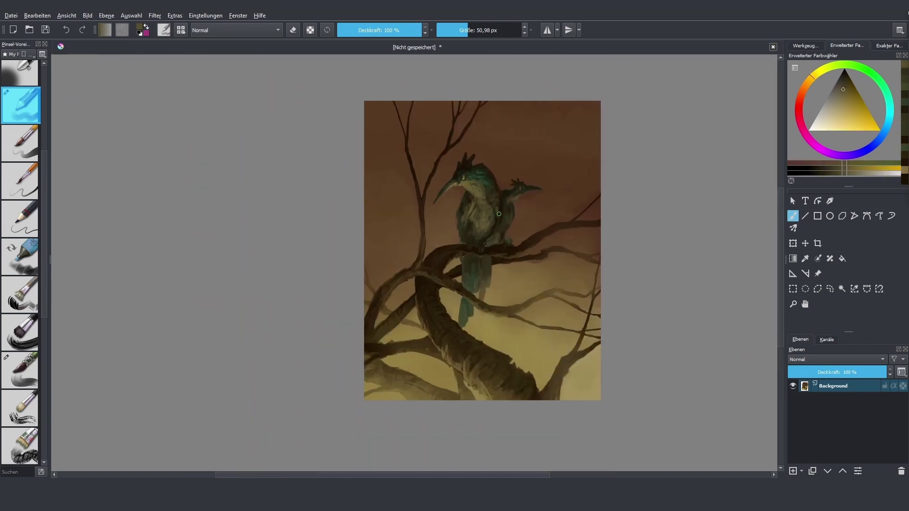
{"action": "key", "text": "bracketleft"}
{"action": "key", "text": "bracketleft"}
{"action": "key", "text": "bracketleft"}
{"action": "left_click", "coordinate": [502, 187], "text": "ctrl"}
{"action": "mouse_move", "coordinate": [568, 146]}
{"action": "left_mouse_down"}
{"action": "mouse_move", "coordinate": [585, 123]}
{"action": "mouse_move", "coordinate": [538, 165]}
{"action": "mouse_move", "coordinate": [588, 113]}
{"action": "mouse_move", "coordinate": [563, 173]}
{"action": "mouse_move", "coordinate": [548, 142]}
{"action": "mouse_move", "coordinate": [512, 136]}
{"action": "left_mouse_up"}
{"action": "key", "text": "slash"}
{"action": "left_click", "coordinate": [564, 157], "text": "ctrl"}
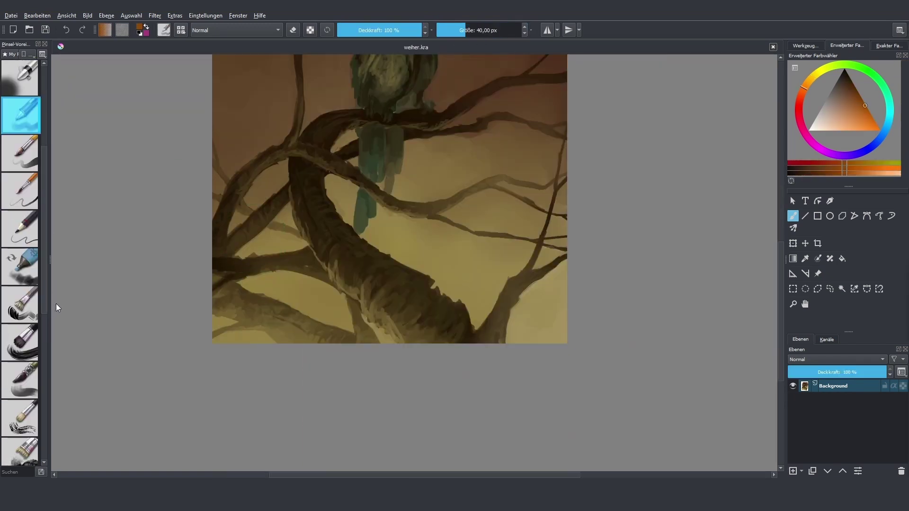
Step: Texture the trunk's bark with a bristle brush at 84.15 px and sampled browns, undoing one misplaced stroke
{"action": "left_click", "coordinate": [364, 270], "text": "ctrl"}
{"action": "key", "text": "bracketleft"}
{"action": "key", "text": "bracketleft"}
{"action": "key", "text": "bracketleft"}
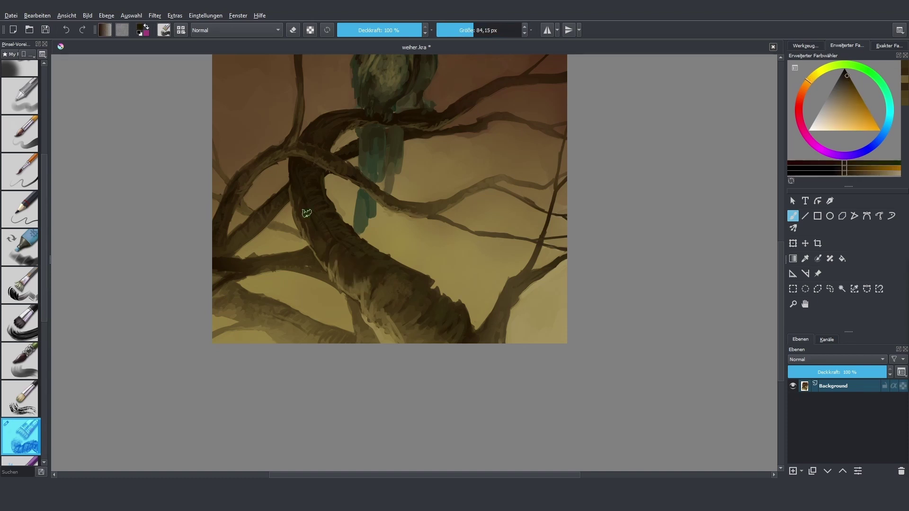
{"action": "left_click", "coordinate": [343, 165]}
{"action": "left_click", "coordinate": [318, 137], "text": "ctrl"}
{"action": "key", "text": "ctrl+z"}
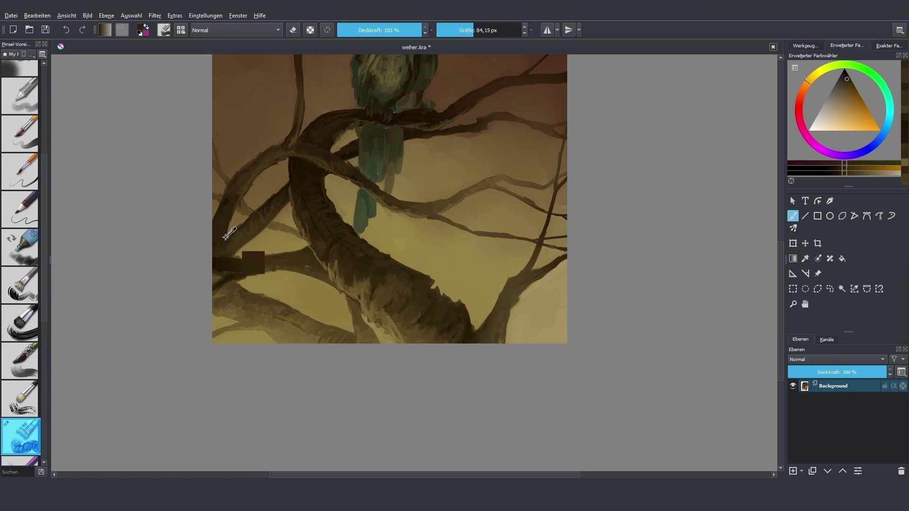
{"action": "left_click", "coordinate": [420, 226]}
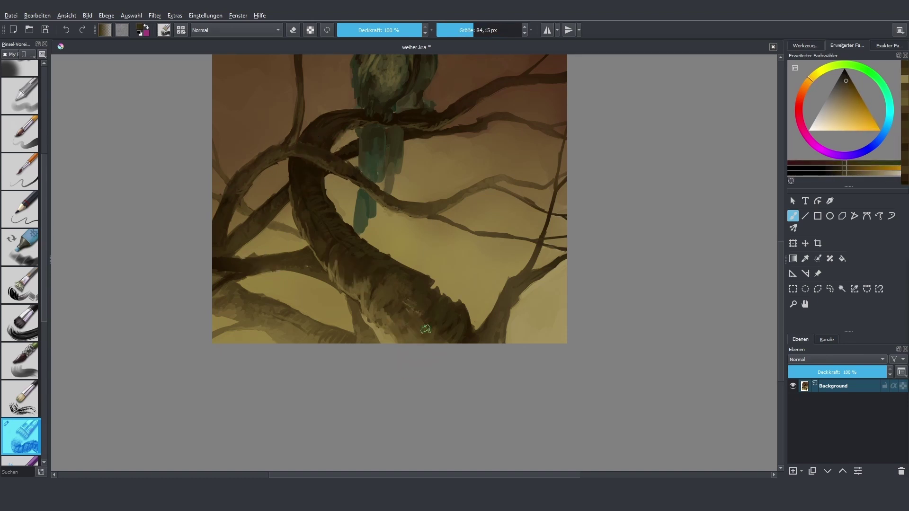
{"action": "left_click", "coordinate": [432, 315], "text": "ctrl"}
{"action": "left_click", "coordinate": [432, 315], "text": "ctrl"}
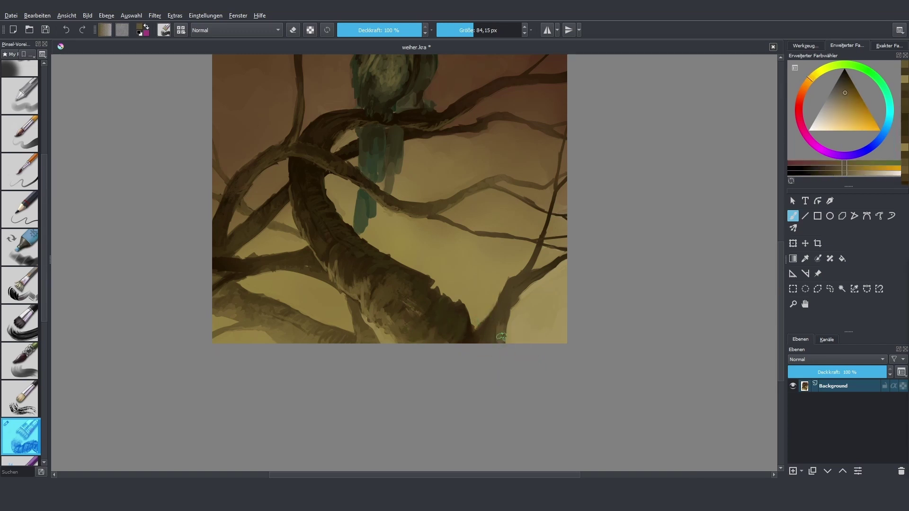
Step: Texture the branches right of the trunk with the bristle brush at 53.33 px and sampled browns
{"action": "left_click", "coordinate": [463, 23]}
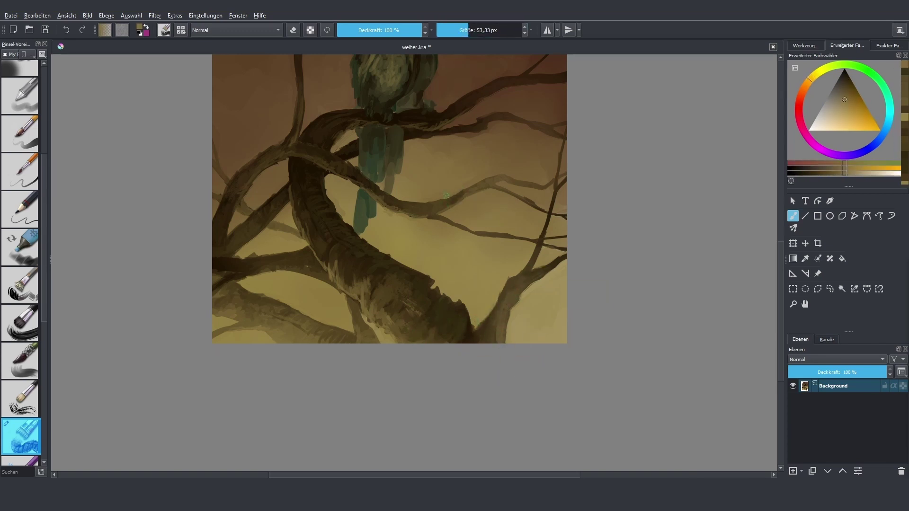
{"action": "left_click", "coordinate": [423, 221], "text": "ctrl"}
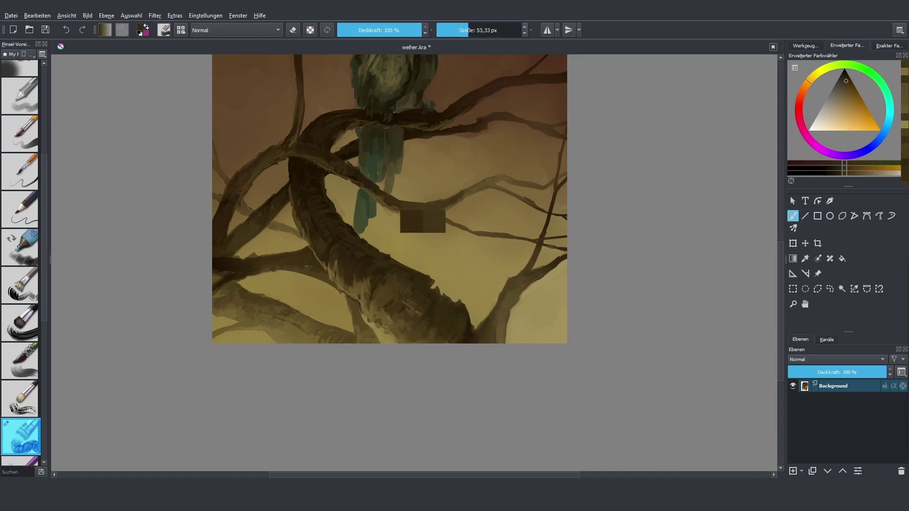
{"action": "left_click", "coordinate": [493, 114], "text": "ctrl"}
{"action": "left_click", "coordinate": [418, 134], "text": "ctrl"}
{"action": "scroll", "coordinate": [547, 142], "scroll_direction": "up", "scroll_amount": 1}
{"action": "left_click", "coordinate": [548, 142], "text": "ctrl"}
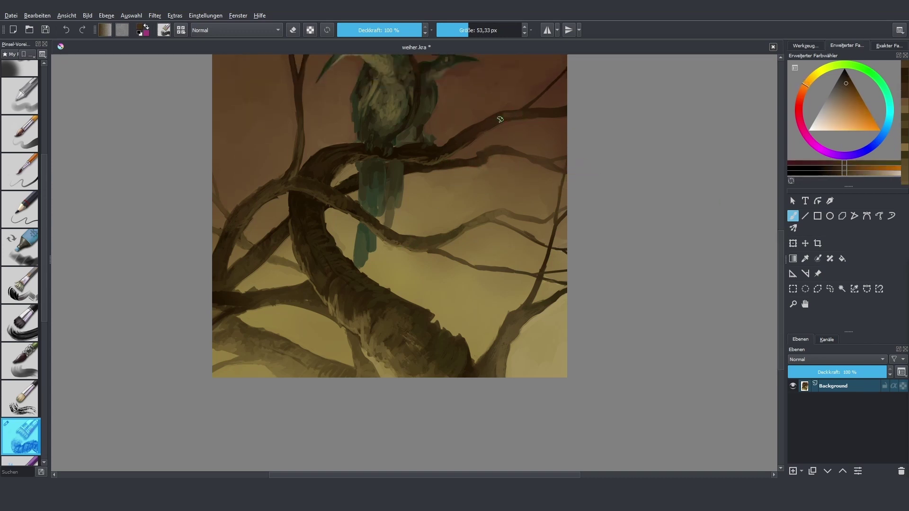
Step: Switch back to the previous painting brush and add fine sampled yellow-brown highlights to the left branches at 9.73 px
{"action": "scroll", "coordinate": [556, 111], "scroll_direction": "up", "scroll_amount": 2}
{"action": "scroll", "coordinate": [38, 152], "scroll_direction": "up", "scroll_amount": 5}
{"action": "left_click", "coordinate": [20, 306]}
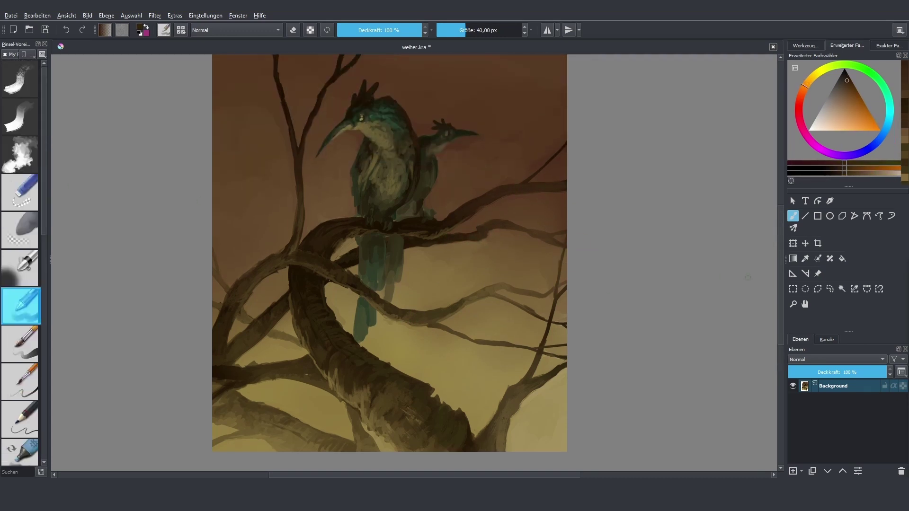
{"action": "left_click", "coordinate": [474, 331], "text": "ctrl"}
{"action": "key", "text": "Caps_Lock"}
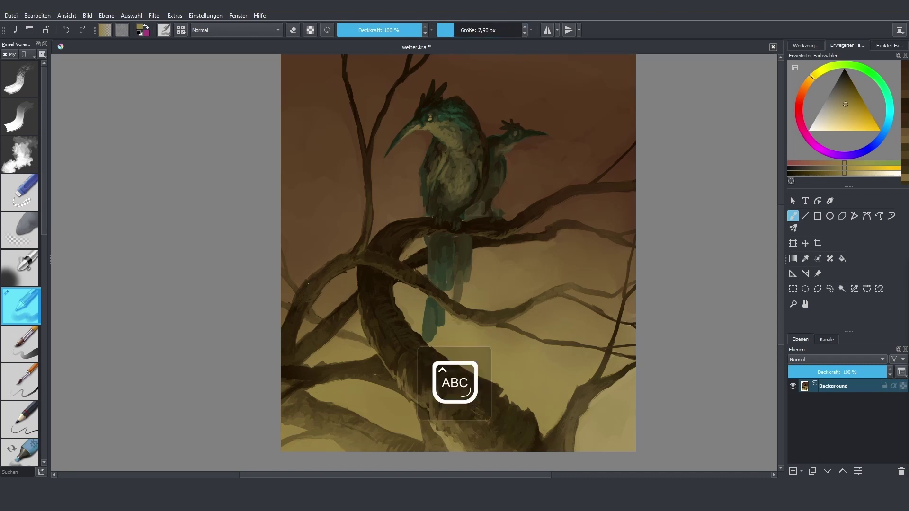
{"action": "key", "text": "Caps_Lock"}
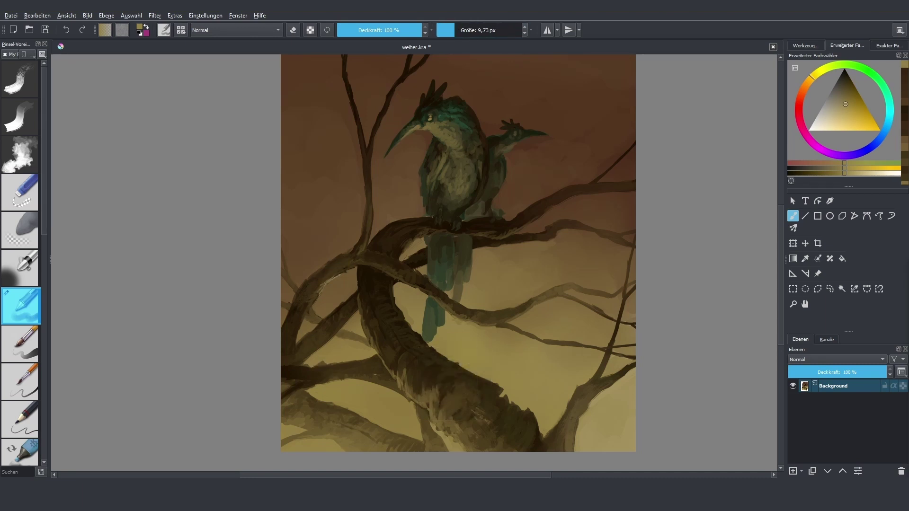
{"action": "left_click", "coordinate": [330, 293], "text": "ctrl"}
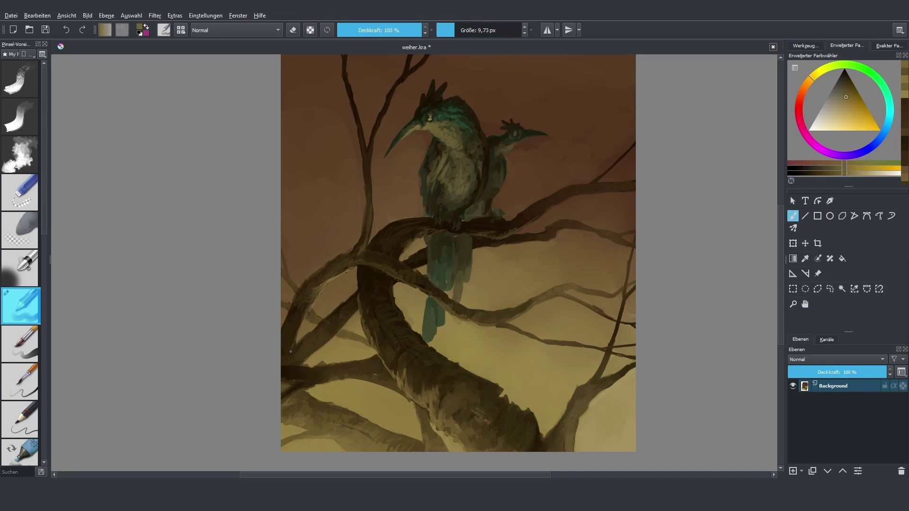
Step: Paint fine highlights along the edges of the left and right branches at 9.73 px with yellow-browns sampled from the canvas
{"action": "left_click", "coordinate": [352, 312], "text": "ctrl"}
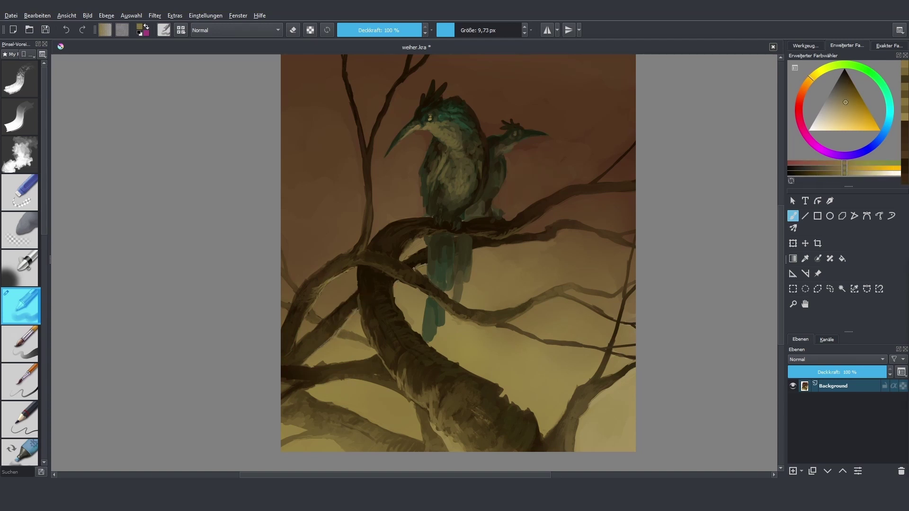
{"action": "left_click", "coordinate": [558, 231], "text": "ctrl"}
{"action": "left_click", "coordinate": [562, 229], "text": "ctrl"}
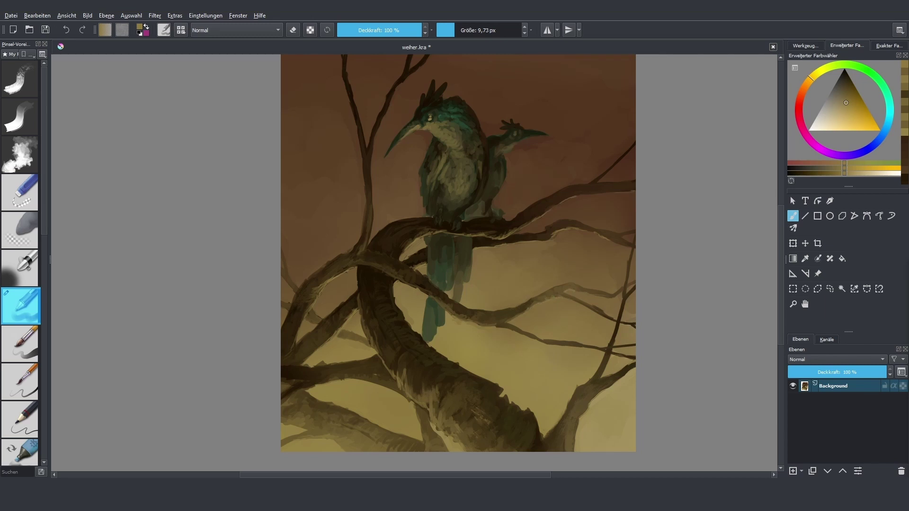
{"action": "left_click", "coordinate": [504, 327], "text": "ctrl"}
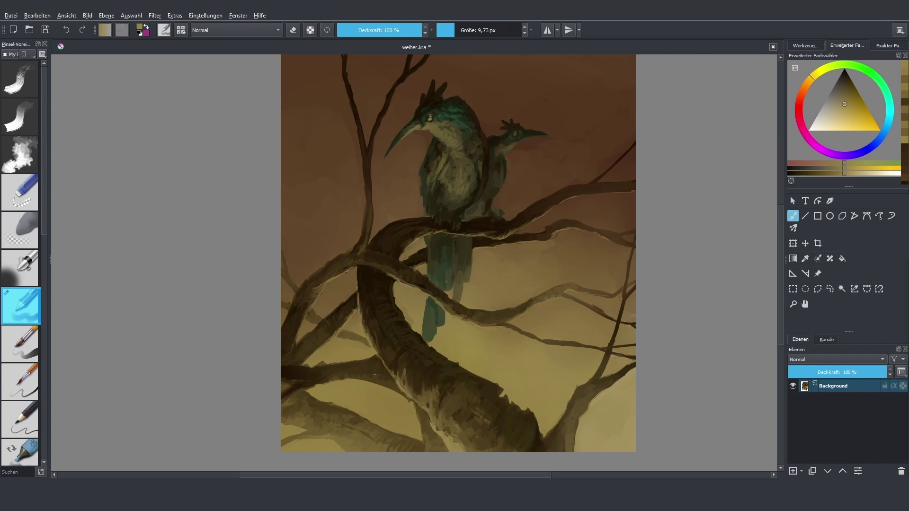
Step: Add bark highlights where the lower left branch meets the trunk at 10.52 px, using sampled light and dark browns
{"action": "scroll", "coordinate": [417, 349], "scroll_direction": "down", "scroll_amount": 3}
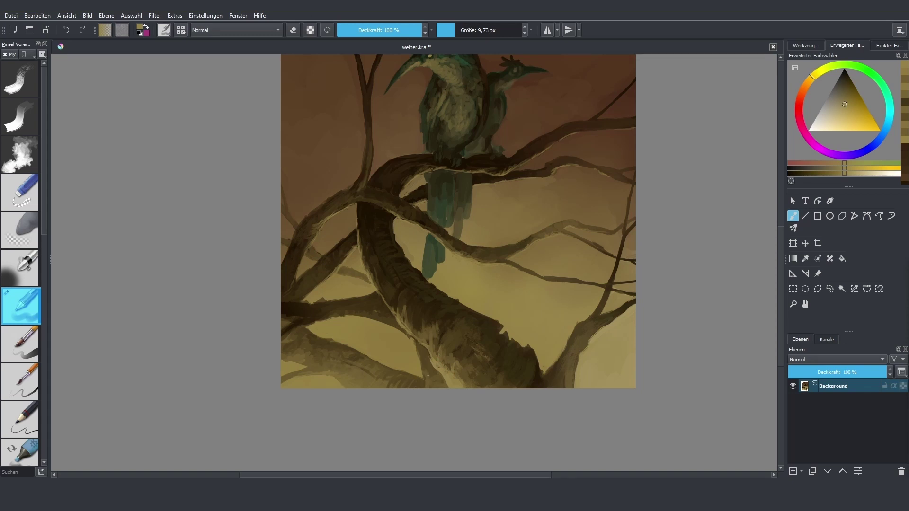
{"action": "key", "text": "bracketright"}
{"action": "left_click", "coordinate": [400, 323], "text": "ctrl"}
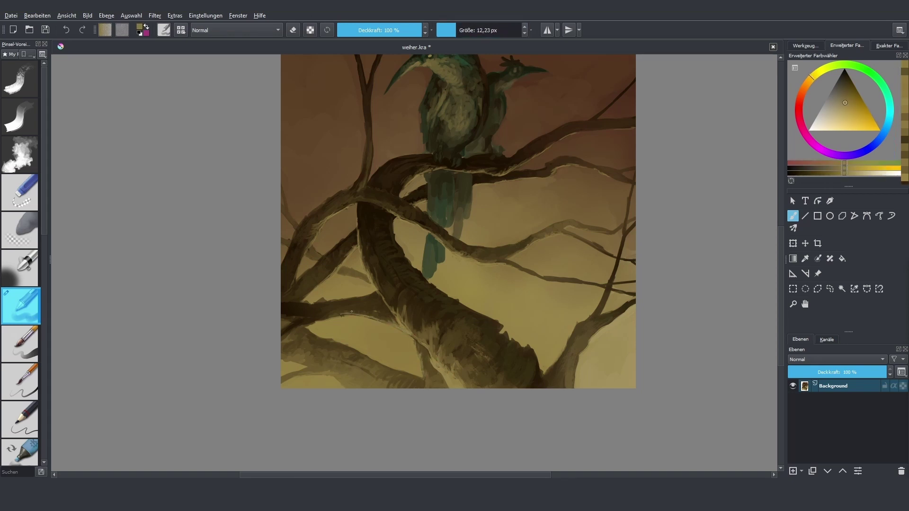
{"action": "left_click", "coordinate": [454, 35]}
{"action": "left_click", "coordinate": [454, 34]}
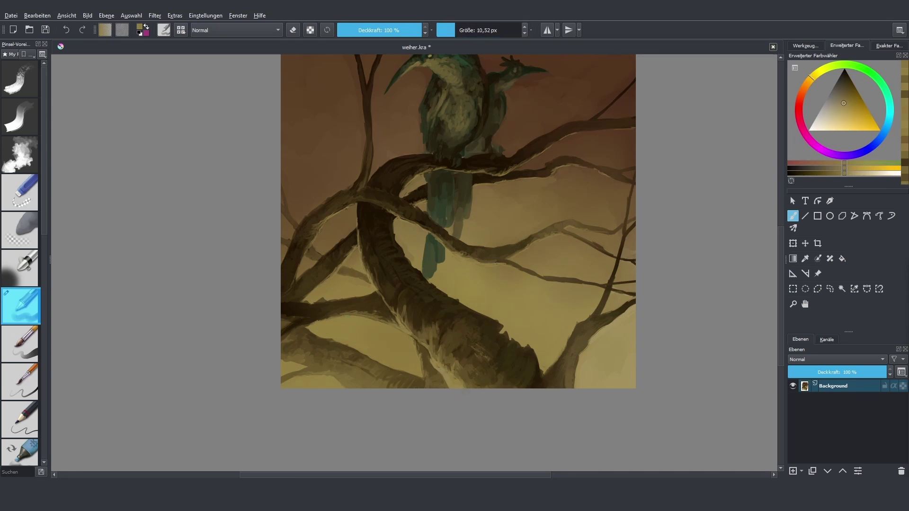
{"action": "left_click", "coordinate": [322, 317], "text": "ctrl"}
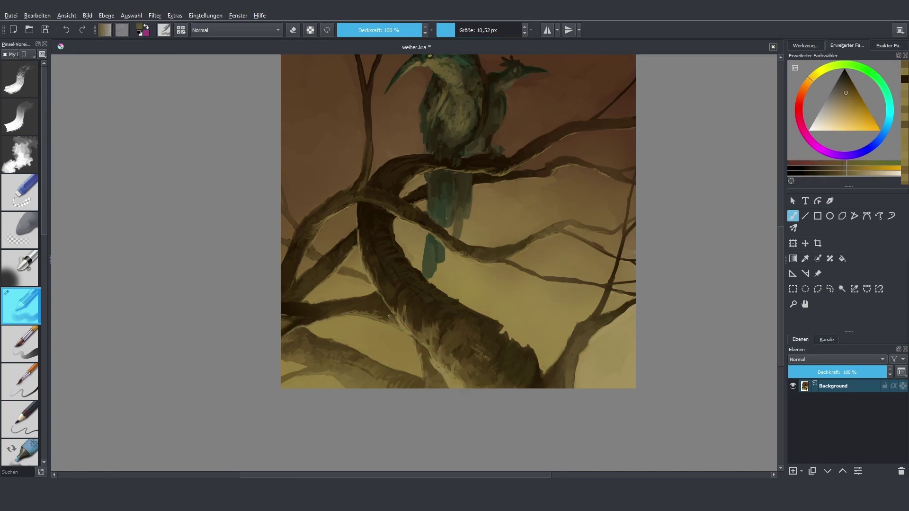
{"action": "left_click", "coordinate": [404, 322], "text": "ctrl"}
{"action": "left_click", "coordinate": [407, 332], "text": "ctrl"}
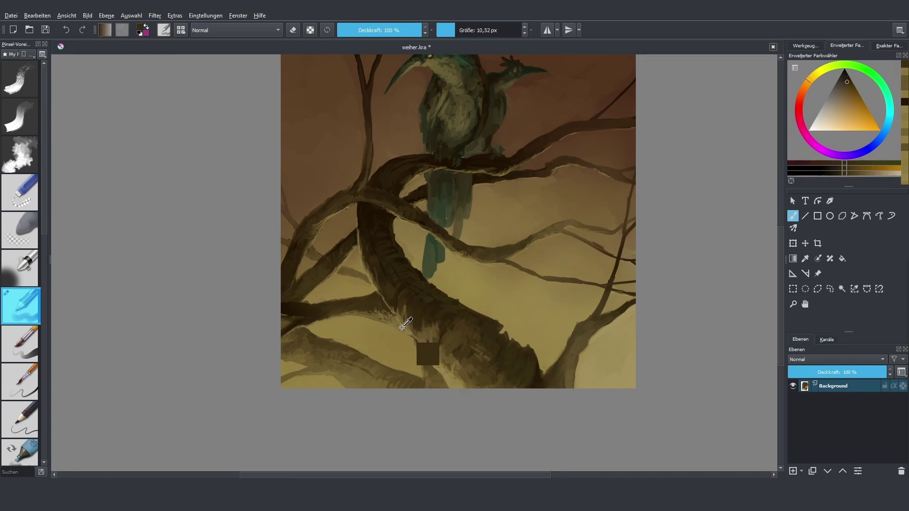
Step: Highlight the edges of the lower right tree and the thin right branches at 10.52 px with sampled sky and bark colours
{"action": "left_click", "coordinate": [592, 331], "text": "ctrl"}
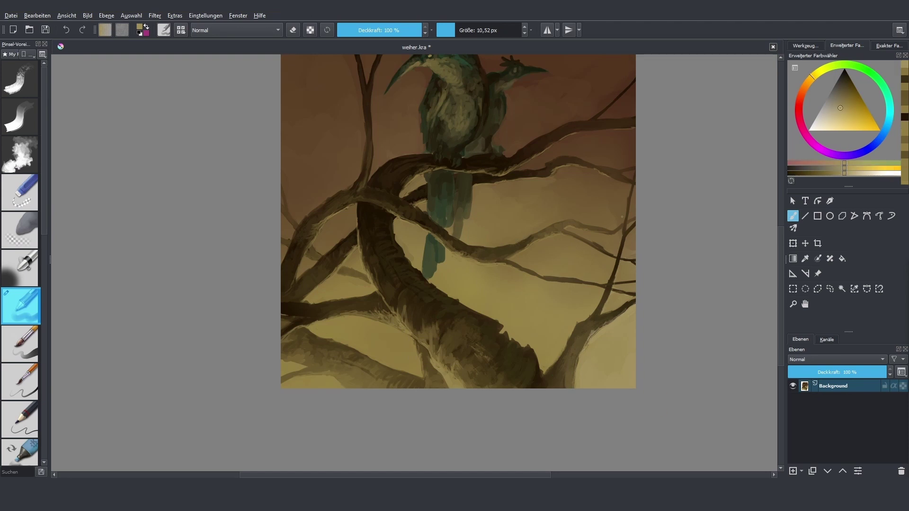
{"action": "left_click", "coordinate": [633, 375], "text": "ctrl"}
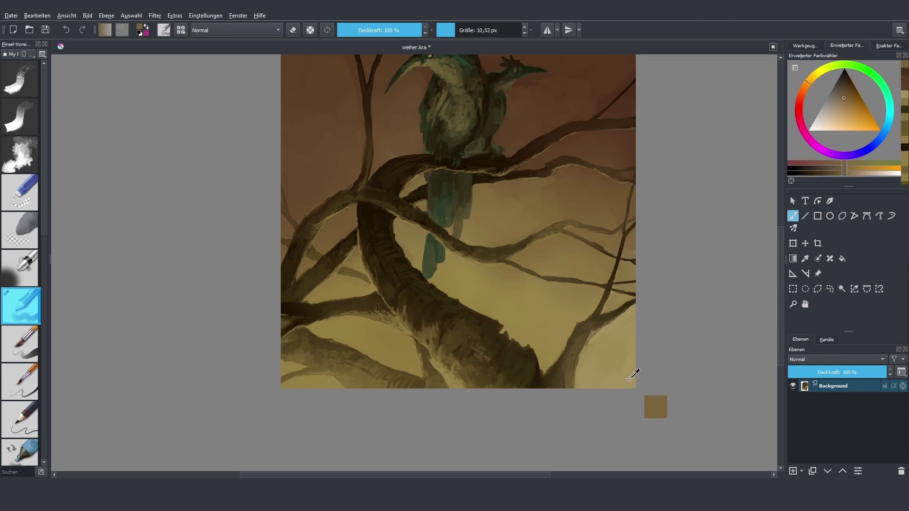
{"action": "left_click", "coordinate": [586, 229], "text": "ctrl"}
{"action": "left_click", "coordinate": [637, 357], "text": "ctrl"}
{"action": "left_click", "coordinate": [501, 263], "text": "ctrl"}
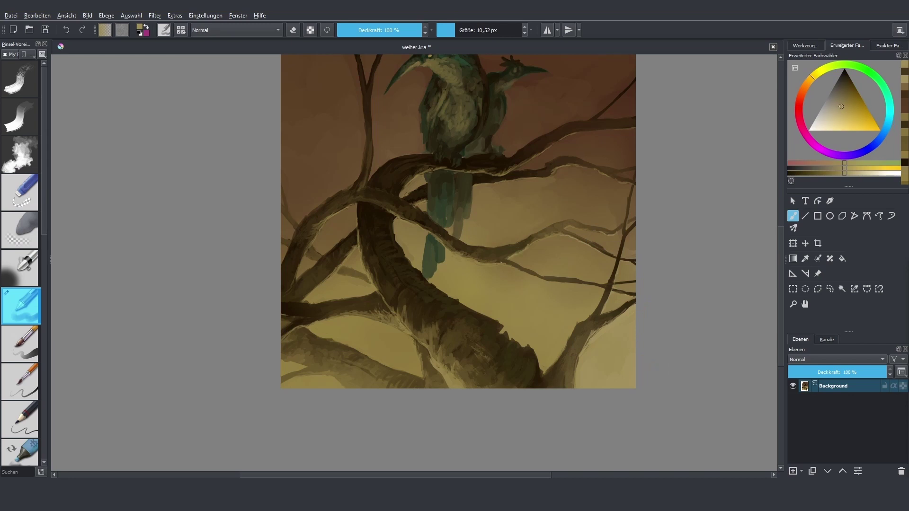
{"action": "left_click", "coordinate": [562, 300], "text": "ctrl"}
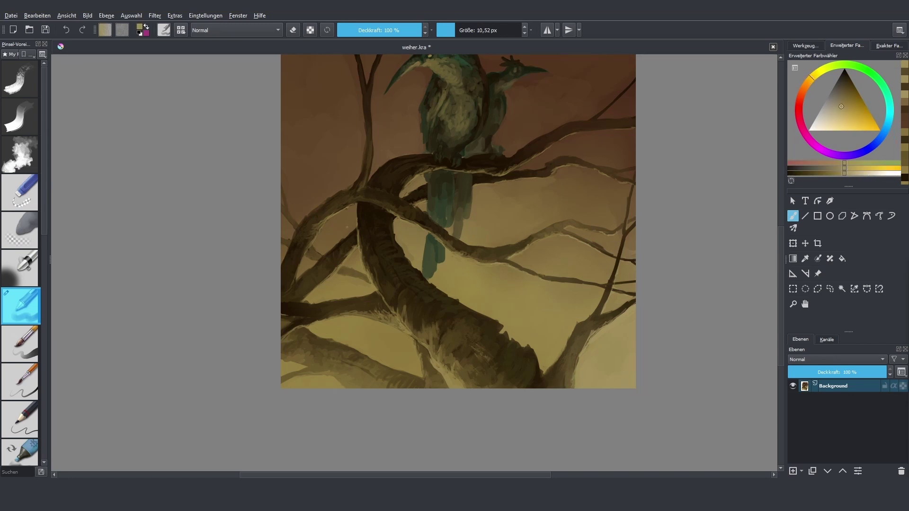
Step: Switch to the previous brush preset and refine the trunk's bark with sampled browns at 14.10 px and 27.93 px
{"action": "key", "text": "/"}
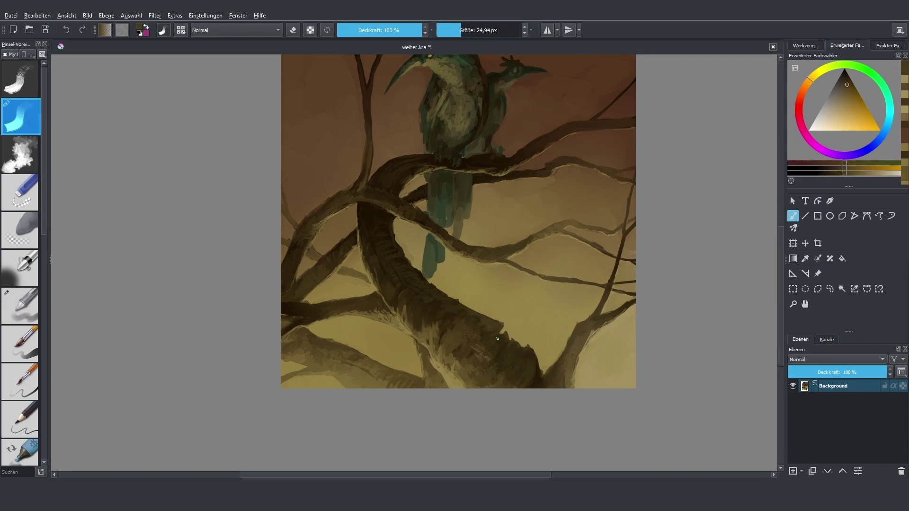
{"action": "left_click", "coordinate": [537, 363], "text": "ctrl"}
{"action": "left_click", "coordinate": [537, 362], "text": "ctrl"}
{"action": "key", "text": "bracketleft"}
{"action": "key", "text": "bracketleft"}
{"action": "key", "text": "bracketleft"}
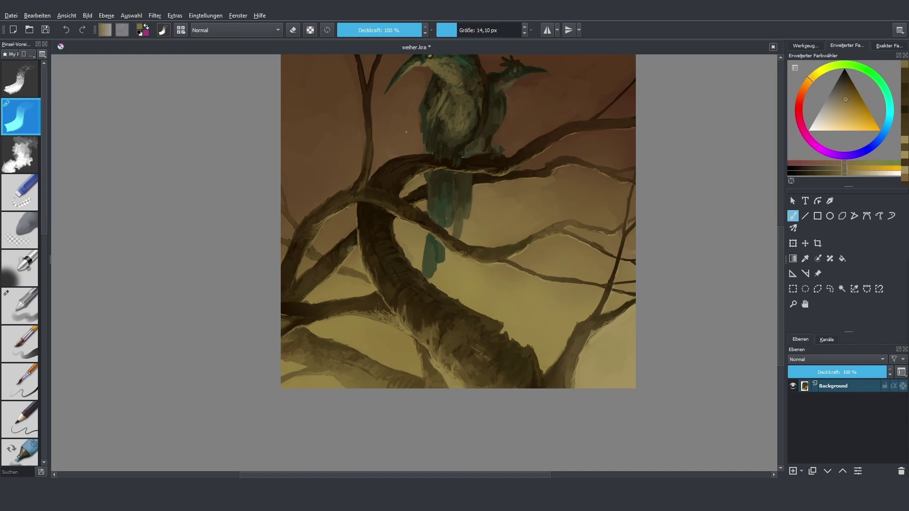
{"action": "key", "text": "bracketright"}
{"action": "key", "text": "bracketright"}
{"action": "key", "text": "bracketright"}
{"action": "left_click", "coordinate": [332, 293], "text": "ctrl"}
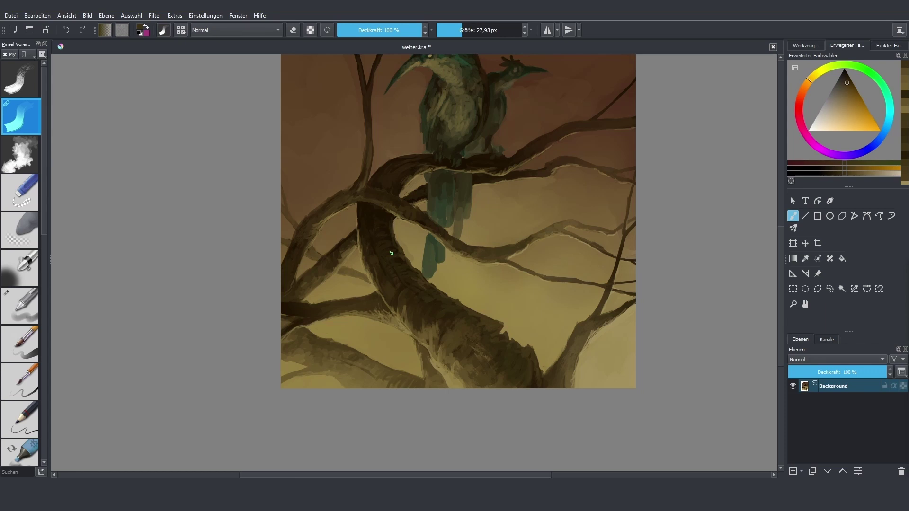
Step: Choose the bristle brush at 40.25 px and reshape the larger bird's tail feathers, lengthening the lower tip with sampled colours
{"action": "left_click_drag", "start_coordinate": [392, 254], "coordinate": [336, 286]}
{"action": "scroll", "coordinate": [22, 308], "scroll_direction": "down", "scroll_amount": 3}
{"action": "left_click", "coordinate": [20, 266]}
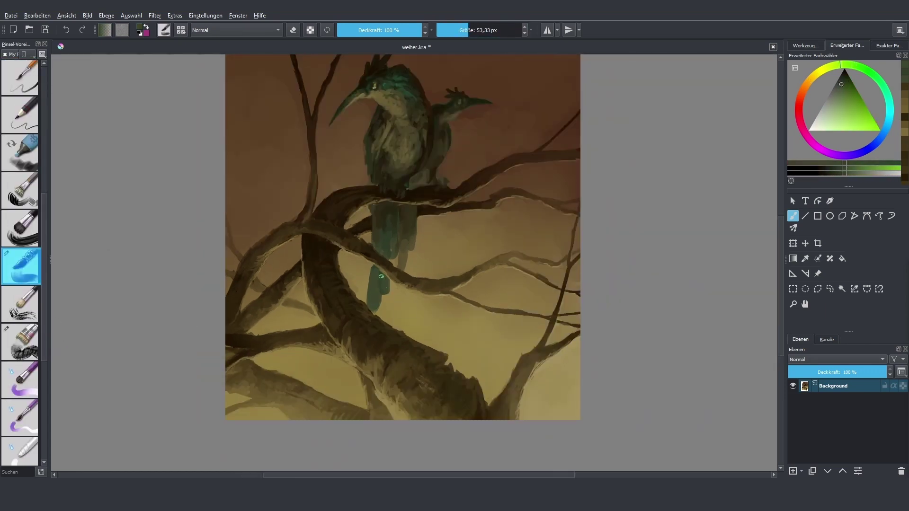
{"action": "left_click", "coordinate": [393, 260], "text": "ctrl"}
{"action": "key", "text": "bracketleft"}
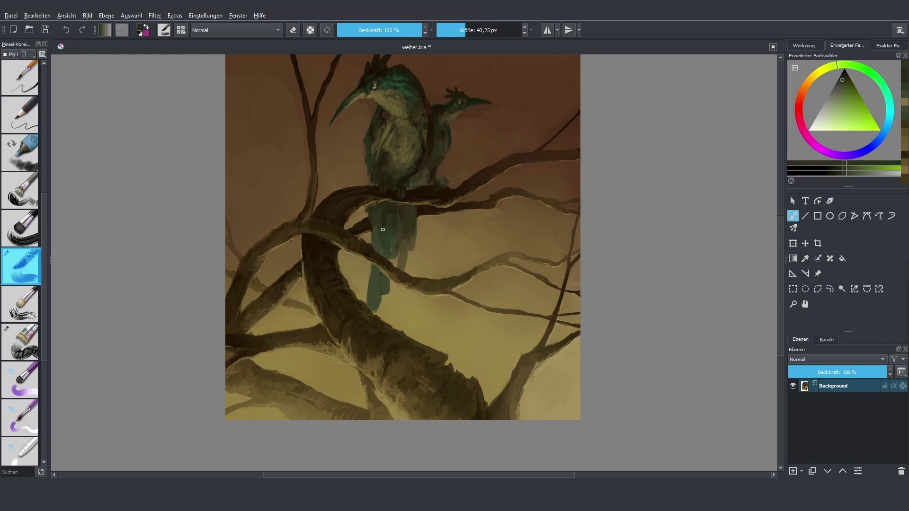
{"action": "left_click", "coordinate": [393, 215], "text": "ctrl"}
{"action": "left_click_drag", "start_coordinate": [393, 261], "coordinate": [383, 305]}
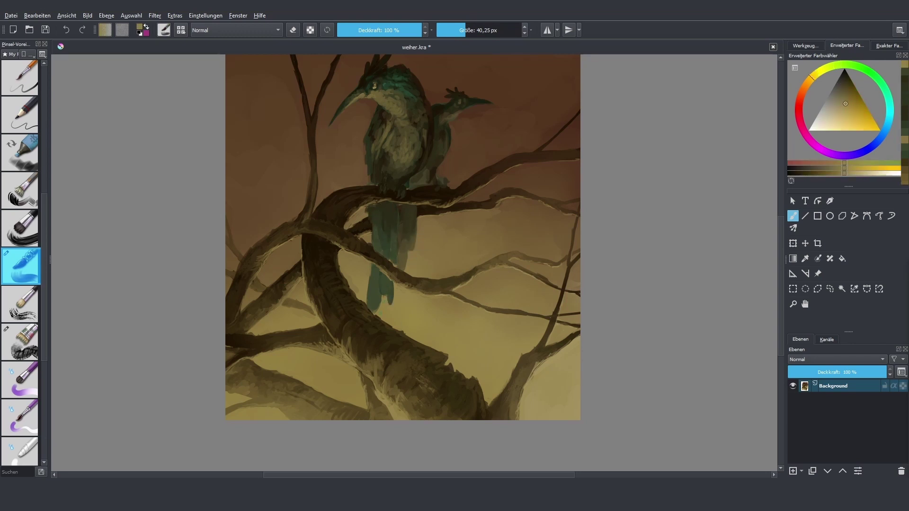
Step: Touch up the larger bird's upper tail and the perch below the smaller bird at 40.25 px with sampled dark tones
{"action": "left_click", "coordinate": [400, 207], "text": "ctrl"}
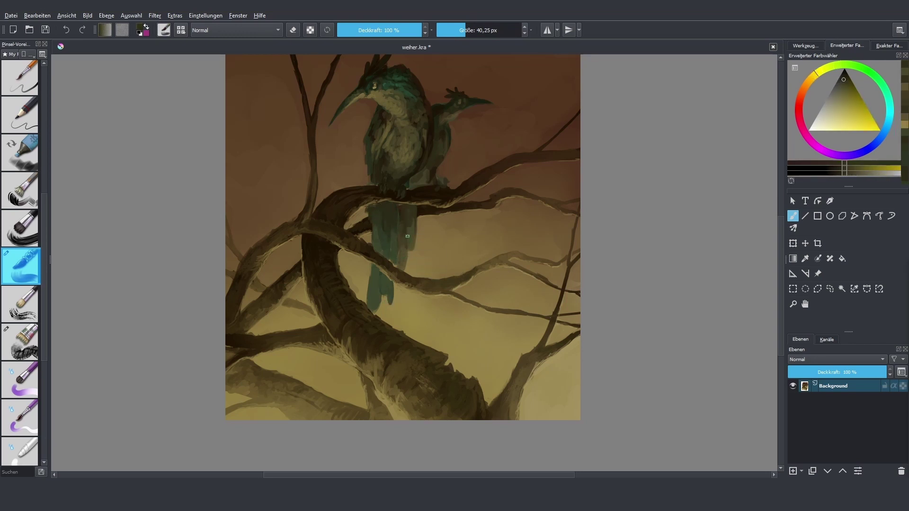
{"action": "left_click", "coordinate": [399, 207], "text": "ctrl"}
{"action": "left_click", "coordinate": [417, 220], "text": "ctrl"}
{"action": "left_click", "coordinate": [432, 190], "text": "ctrl"}
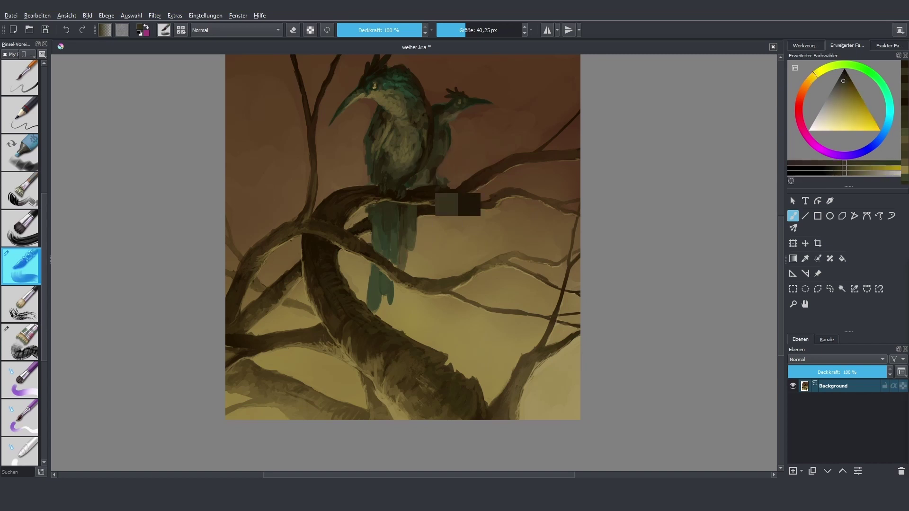
{"action": "left_click", "coordinate": [428, 169], "text": "ctrl"}
{"action": "left_click", "coordinate": [450, 208], "text": "ctrl"}
{"action": "left_click", "coordinate": [431, 174], "text": "ctrl"}
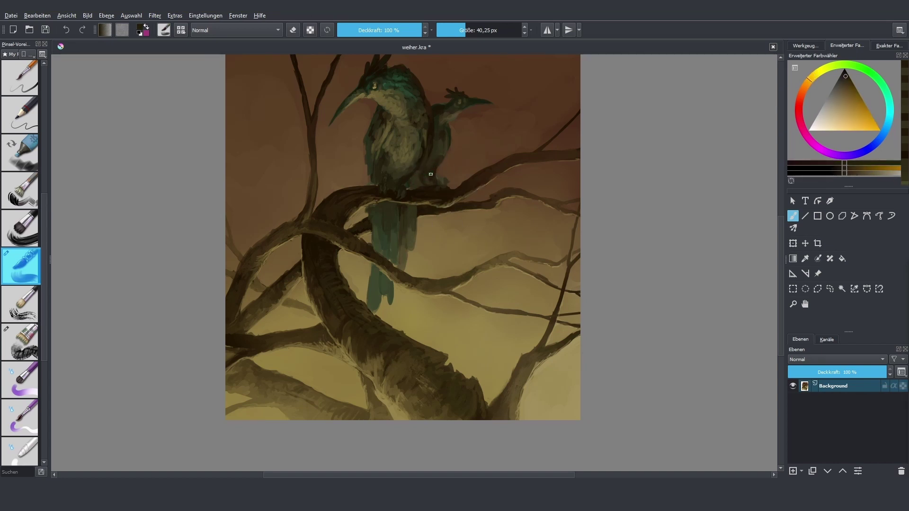
Step: Clean up the sky around the smaller bird's body and beak at 66.19 px with sampled reddish browns
{"action": "left_click", "coordinate": [454, 188], "text": "ctrl"}
{"action": "left_click", "coordinate": [459, 155], "text": "ctrl"}
{"action": "left_click", "coordinate": [478, 146], "text": "ctrl"}
{"action": "left_click_drag", "start_coordinate": [454, 120], "coordinate": [468, 115]}
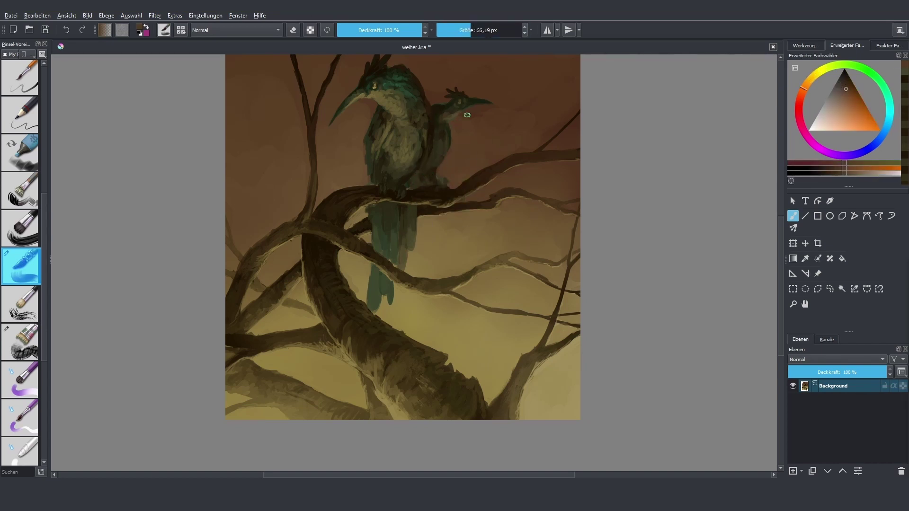
{"action": "left_click", "coordinate": [497, 112], "text": "ctrl"}
Step: Detail the smaller bird's eye and throat at 14.10 px, then blend its neck at 29.51 px with sampled greenish browns
{"action": "key", "text": "bracketleft"}
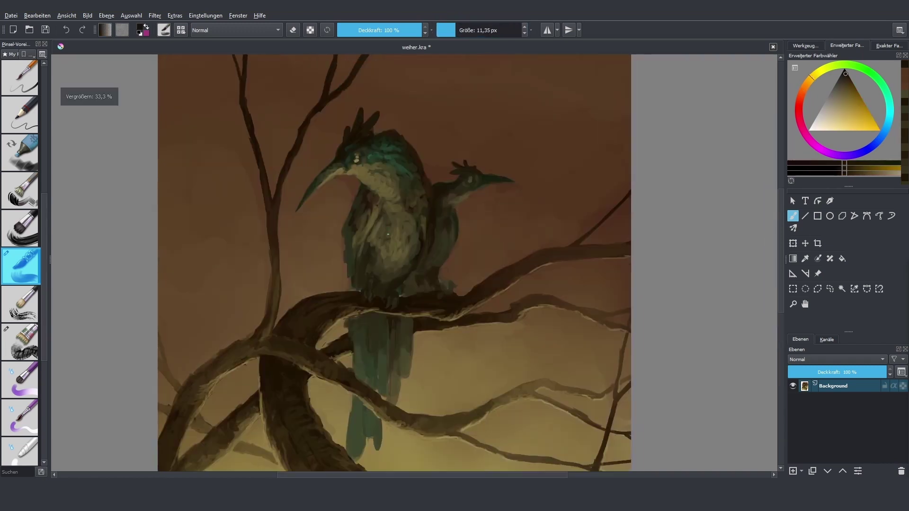
{"action": "key", "text": "plus"}
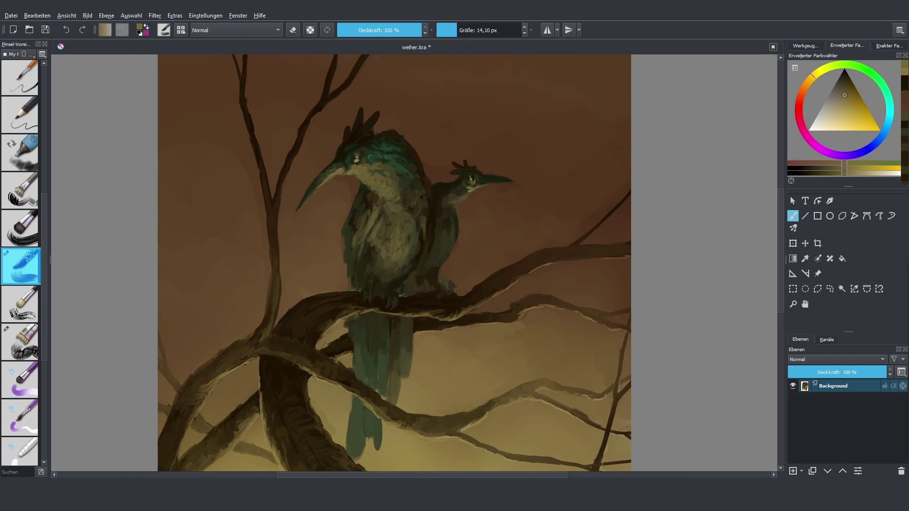
{"action": "key", "text": "bracketright"}
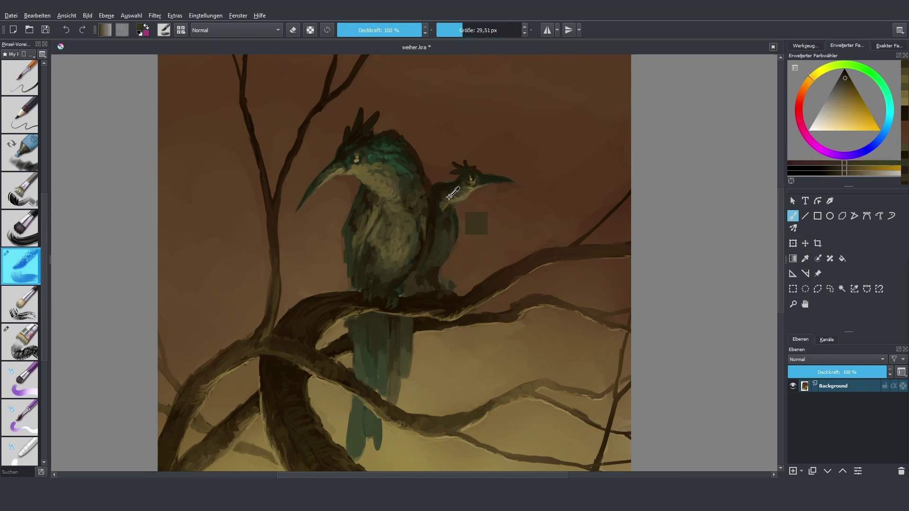
{"action": "left_click", "coordinate": [455, 190], "text": "ctrl"}
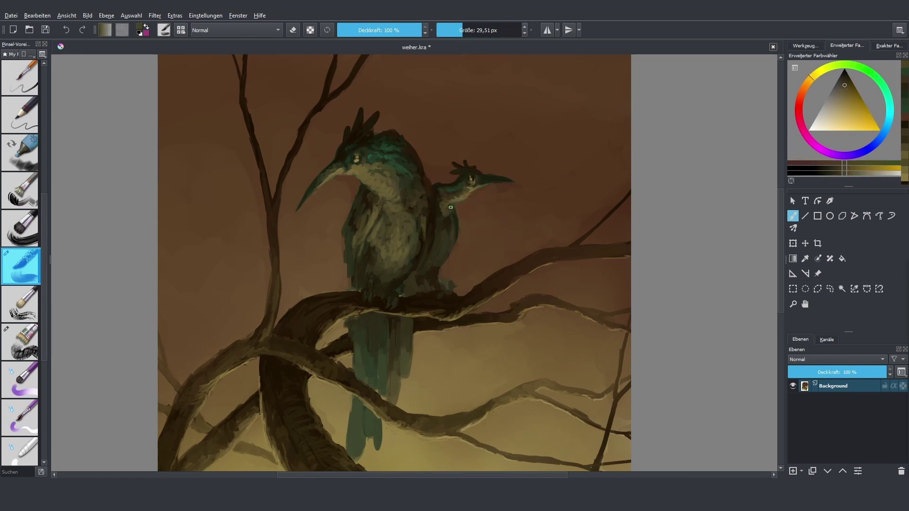
Step: Paint feather texture and lighter belly tones on the smaller bird's body at 16.16 px with sampled colours
{"action": "left_click", "coordinate": [433, 271], "text": "ctrl"}
{"action": "left_click", "coordinate": [439, 259], "text": "ctrl"}
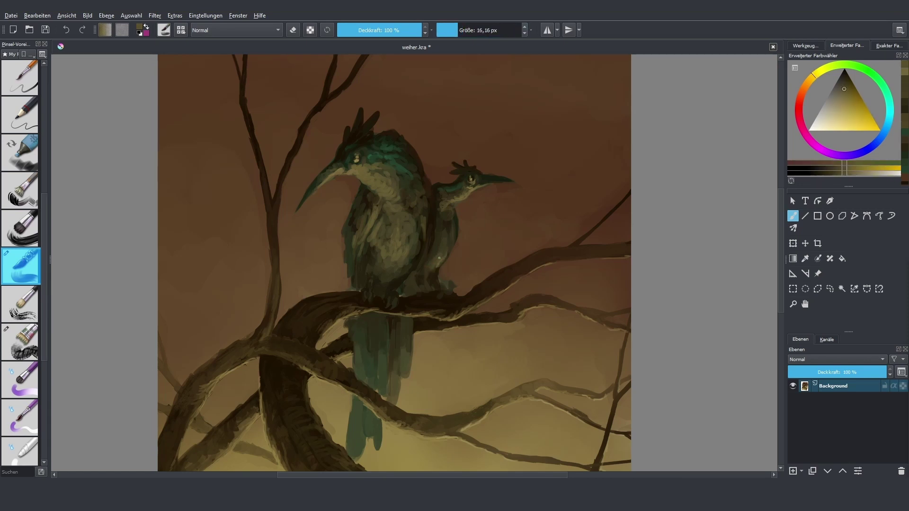
{"action": "left_click", "coordinate": [445, 210], "text": "ctrl"}
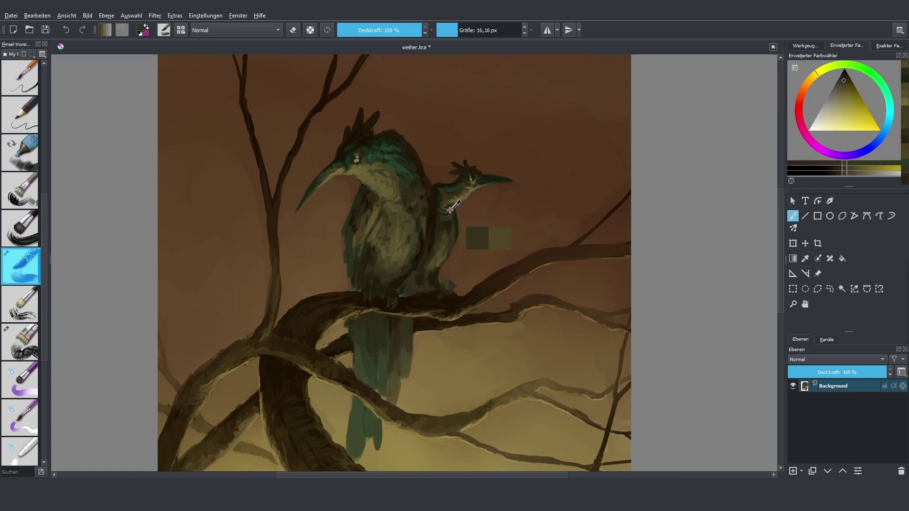
{"action": "left_click", "coordinate": [445, 256], "text": "ctrl"}
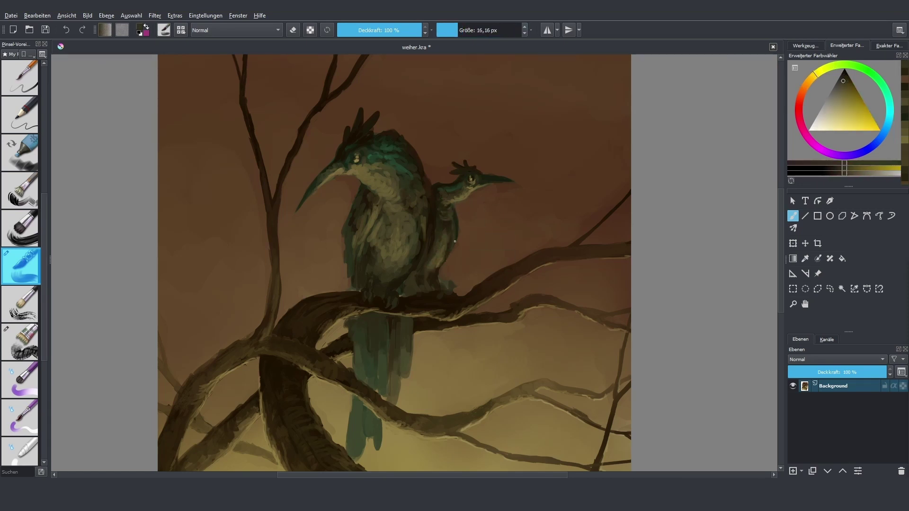
Step: Rework the larger bird's left wing with sampled darks at 23.53 px and trim its outline with sky brown at 36.42 px
{"action": "left_click", "coordinate": [371, 226], "text": "ctrl"}
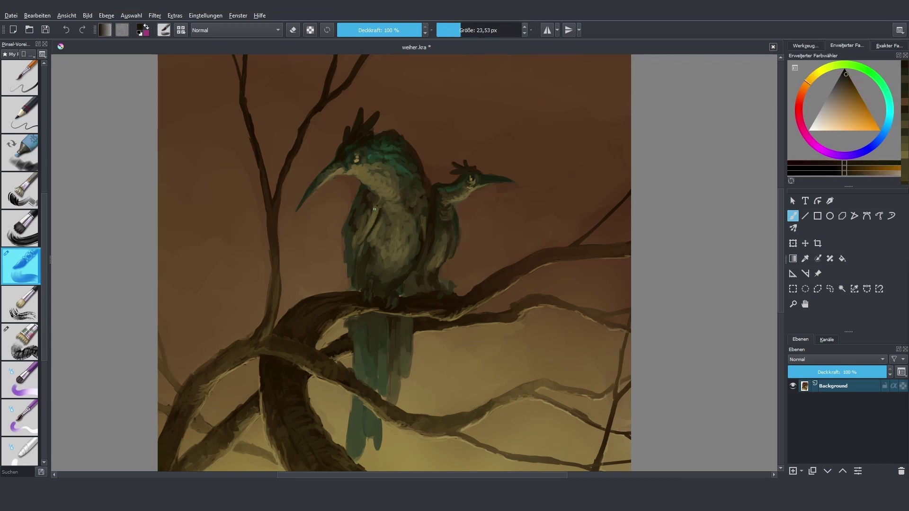
{"action": "key", "text": "bracketright"}
{"action": "key", "text": "bracketright"}
{"action": "left_click", "coordinate": [349, 280], "text": "ctrl"}
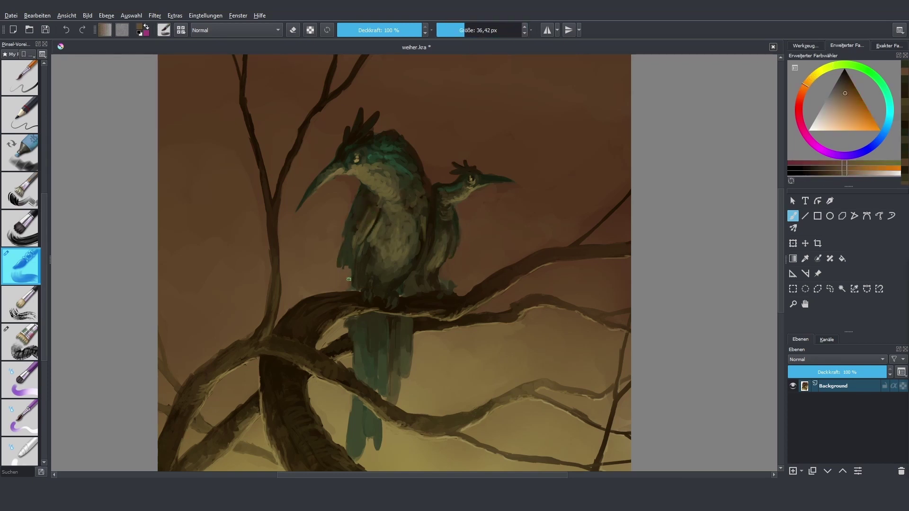
Step: Darken the larger bird's lower belly and legs above the branch with sampled near-black browns at 26.40 px and 22.17 px
{"action": "left_click", "coordinate": [382, 296], "text": "ctrl"}
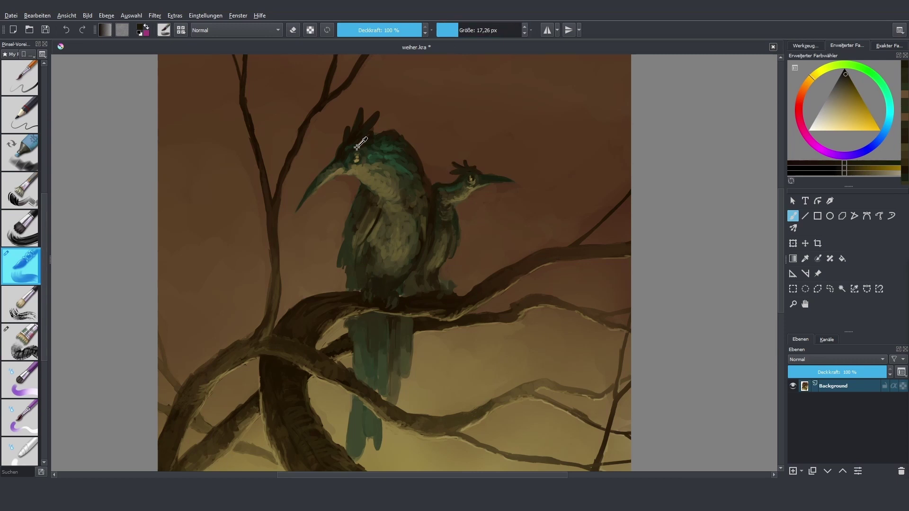
{"action": "key", "text": "bracketright"}
{"action": "key", "text": "bracketright"}
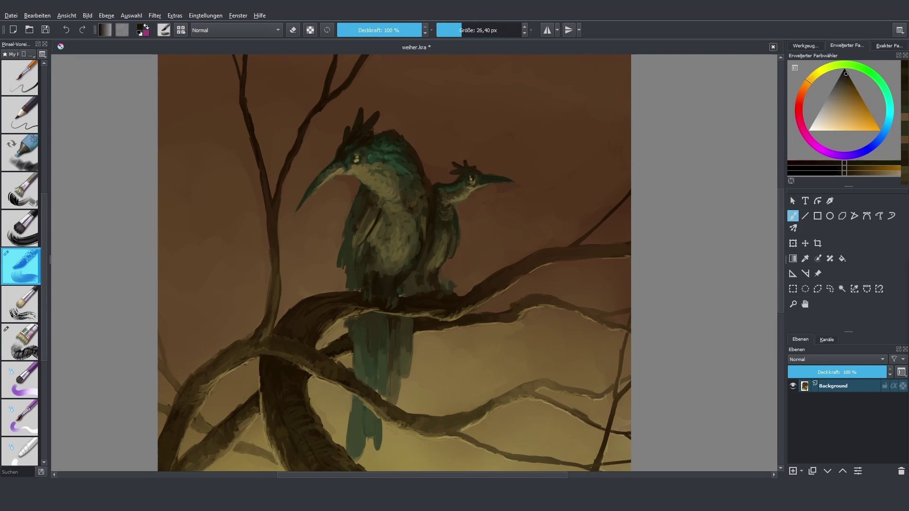
{"action": "left_click", "coordinate": [389, 277], "text": "ctrl"}
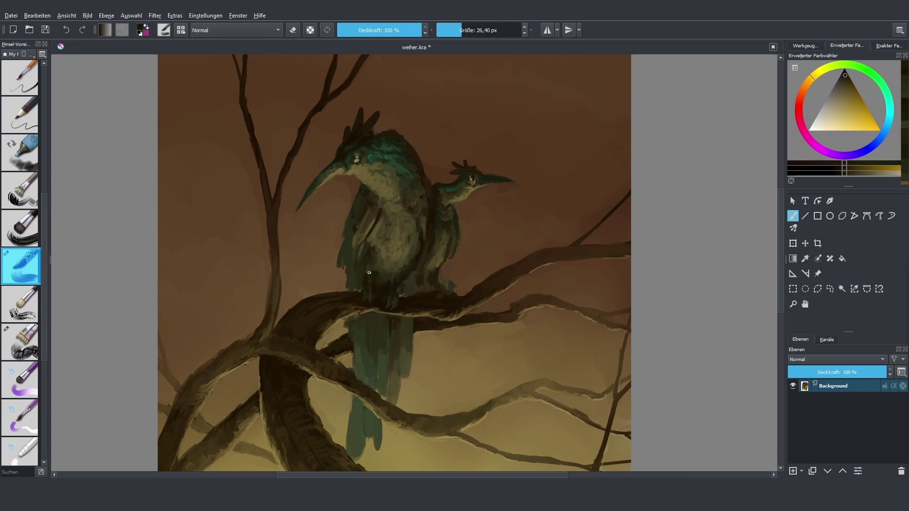
{"action": "key", "text": "bracketleft"}
{"action": "left_click", "coordinate": [369, 273], "text": "ctrl"}
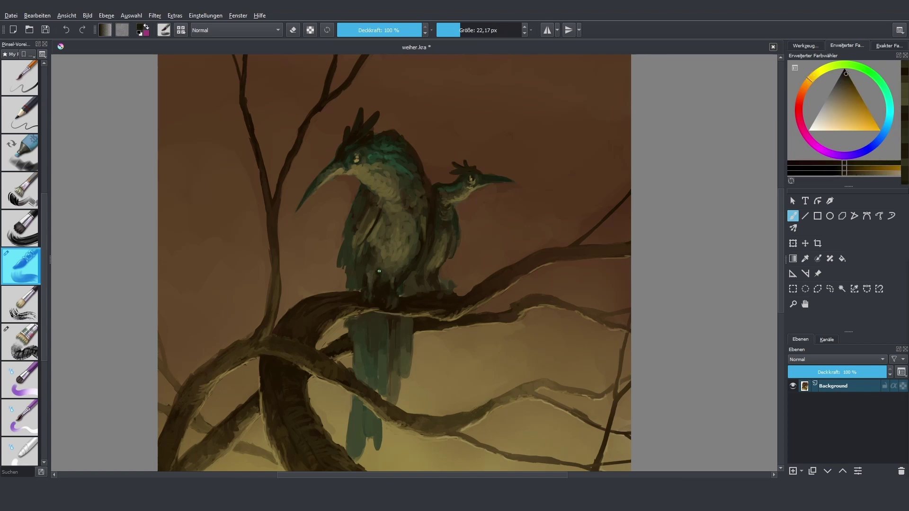
Step: Blend the larger bird's legs, lower belly and left wing with sampled dark tones at 31.14 px and 23.53 px
{"action": "left_click", "coordinate": [372, 284], "text": "ctrl"}
{"action": "left_click", "coordinate": [382, 290], "text": "ctrl"}
{"action": "left_click", "coordinate": [385, 272], "text": "ctrl"}
{"action": "key", "text": "bracketright"}
{"action": "key", "text": "bracketright"}
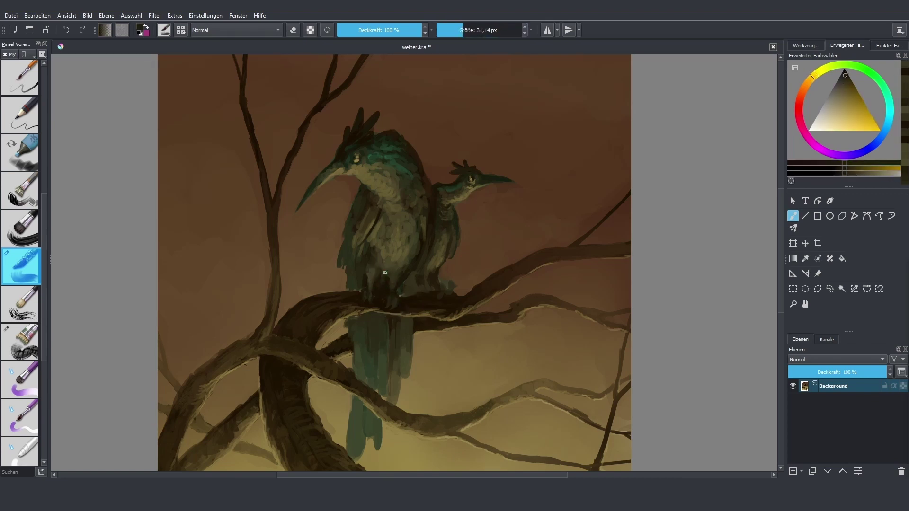
{"action": "left_click", "coordinate": [349, 245], "text": "ctrl"}
{"action": "key", "text": "bracketleft"}
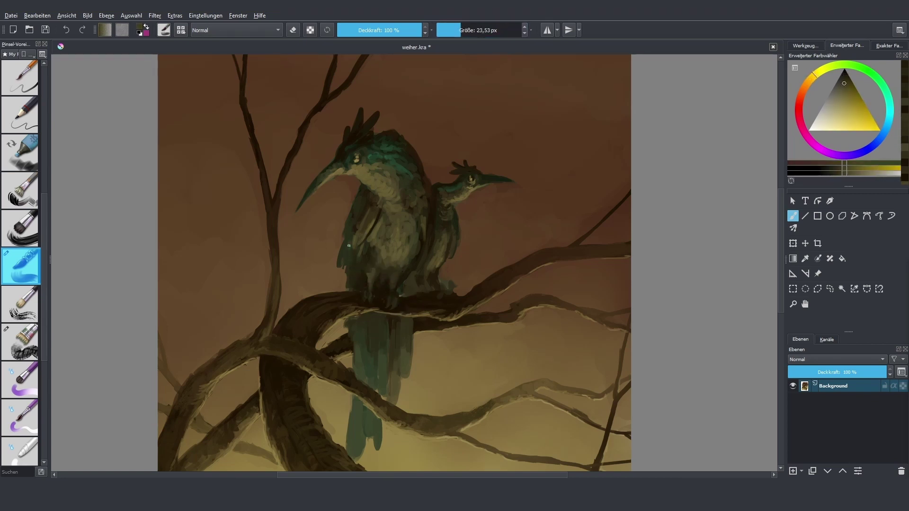
Step: Rework the larger bird's head and crest and the smaller bird's crest with sampled dark greens at 19.61 px
{"action": "left_click", "coordinate": [348, 158], "text": "ctrl"}
{"action": "key", "text": "bracketleft"}
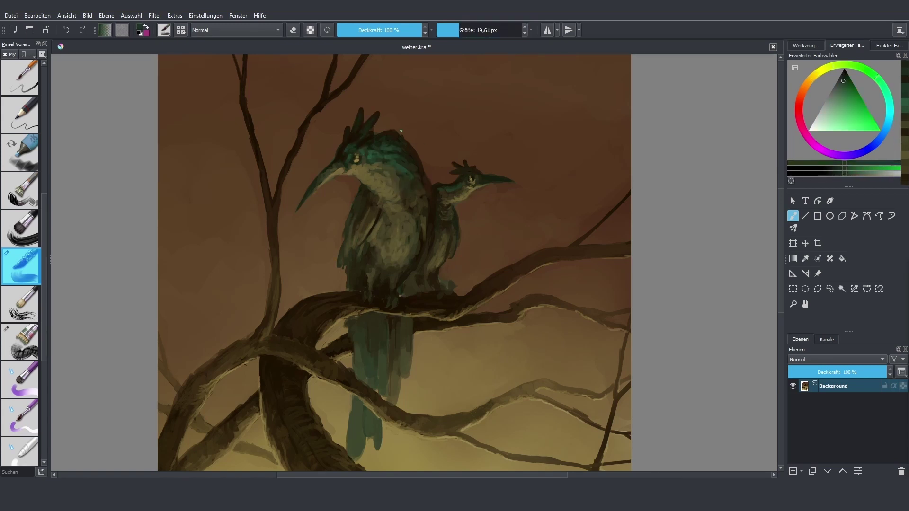
{"action": "left_click", "coordinate": [455, 173], "text": "ctrl"}
{"action": "left_click", "coordinate": [454, 163], "text": "ctrl"}
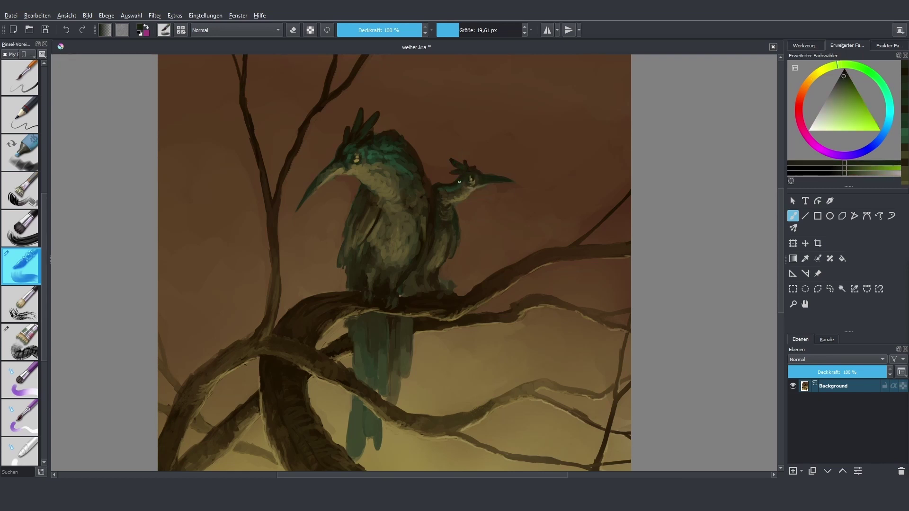
Step: Darken and slim the smaller bird's beak with sampled dark greens at 19.61 px and 13.14 px
{"action": "left_click", "coordinate": [460, 179], "text": "ctrl"}
{"action": "left_click", "coordinate": [493, 178], "text": "ctrl"}
{"action": "left_click", "coordinate": [505, 181], "text": "ctrl"}
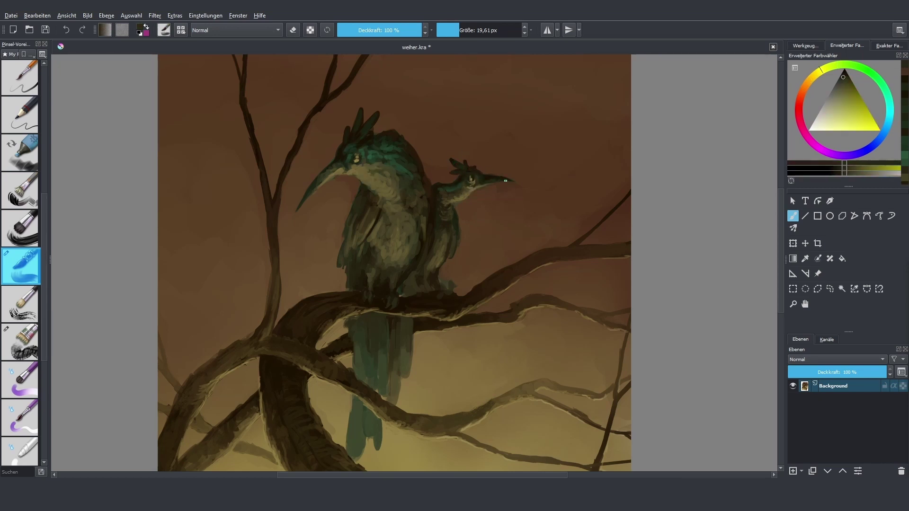
{"action": "left_click", "coordinate": [498, 179], "text": "ctrl"}
{"action": "key", "text": "bracketleft"}
{"action": "left_click", "coordinate": [487, 178], "text": "ctrl"}
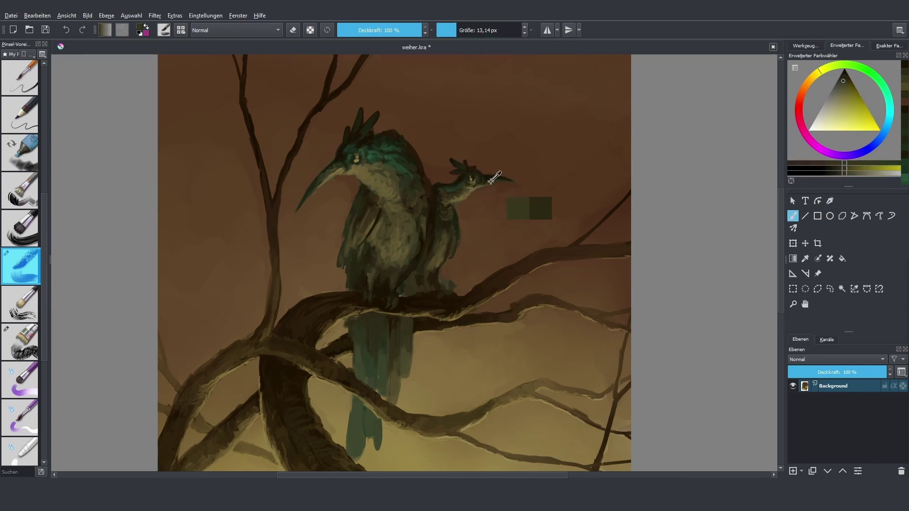
Step: Refine the smaller bird's face and smooth its neck at 24.94 px with sampled olive and brown tones
{"action": "left_click", "coordinate": [477, 175], "text": "ctrl"}
{"action": "left_click", "coordinate": [477, 175], "text": "ctrl"}
{"action": "key", "text": "bracketright"}
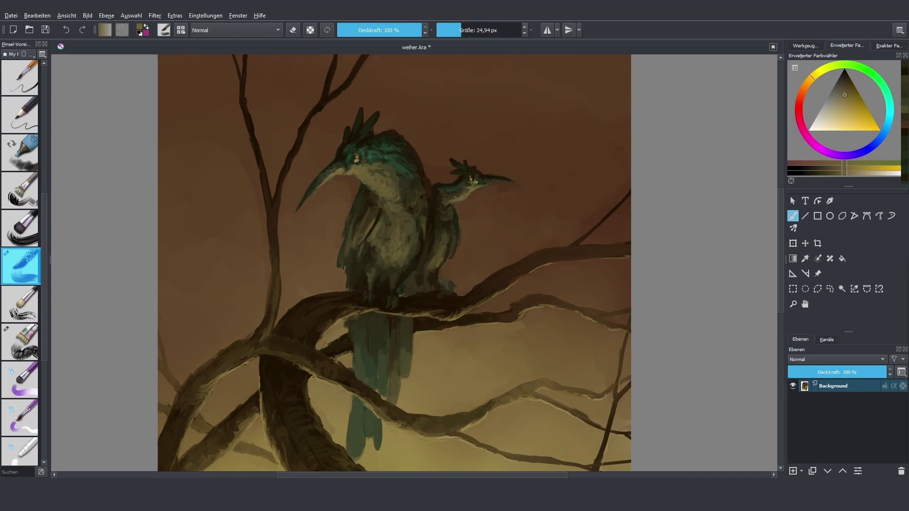
{"action": "left_click", "coordinate": [473, 180], "text": "ctrl"}
{"action": "left_click", "coordinate": [448, 208], "text": "ctrl"}
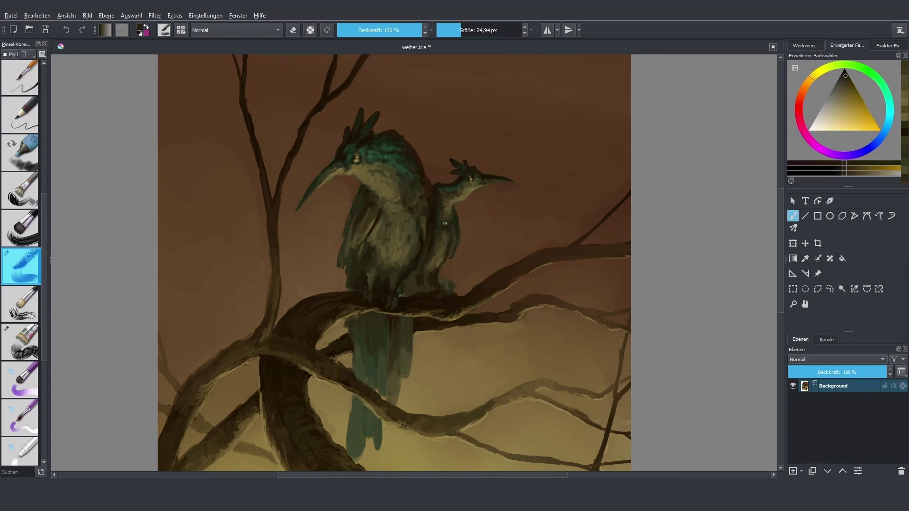
Step: Carve the larger bird's nape and shoulder outline with sampled sky brown at up to 40.25 px
{"action": "left_click", "coordinate": [464, 29]}
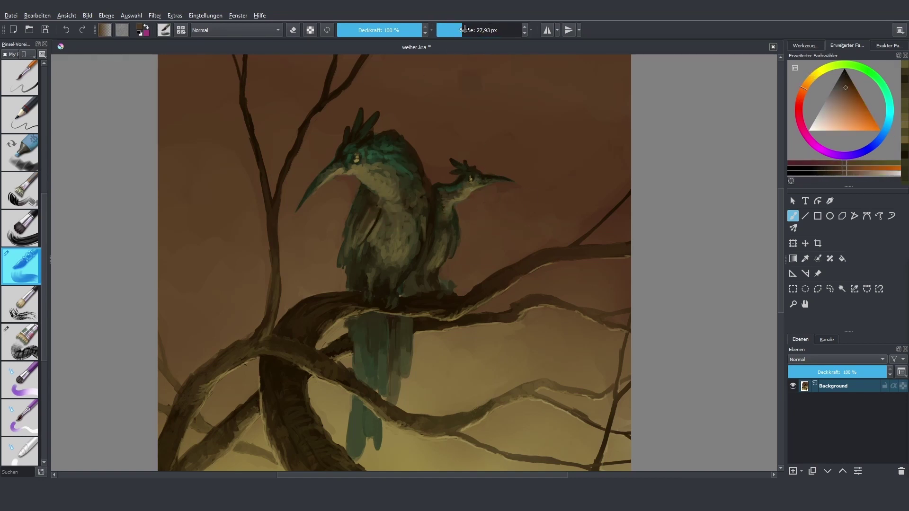
{"action": "left_click", "coordinate": [391, 135], "text": "ctrl"}
{"action": "key", "text": "bracketleft"}
{"action": "key", "text": "bracketleft"}
{"action": "key", "text": "bracketleft"}
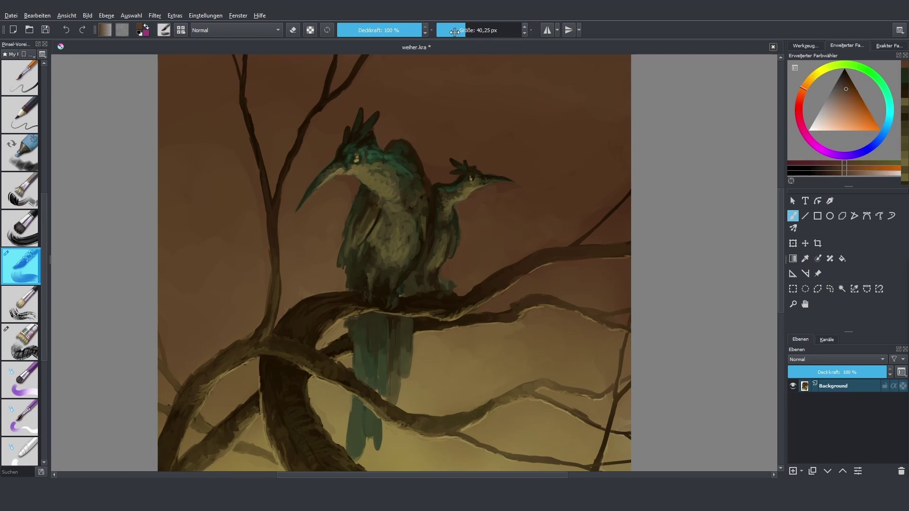
{"action": "left_click_drag", "start_coordinate": [396, 142], "coordinate": [415, 155]}
Step: Paint green and dark feathers over the larger bird's nape and shoulder at 42.26 px and 23.53 px
{"action": "left_click", "coordinate": [400, 170], "text": "ctrl"}
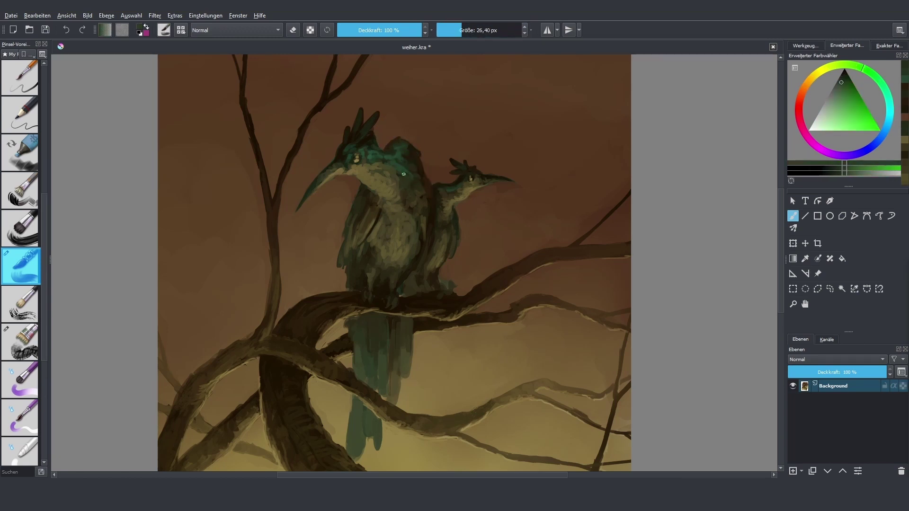
{"action": "key", "text": "bracketright"}
{"action": "key", "text": "bracketright"}
{"action": "key", "text": "bracketright"}
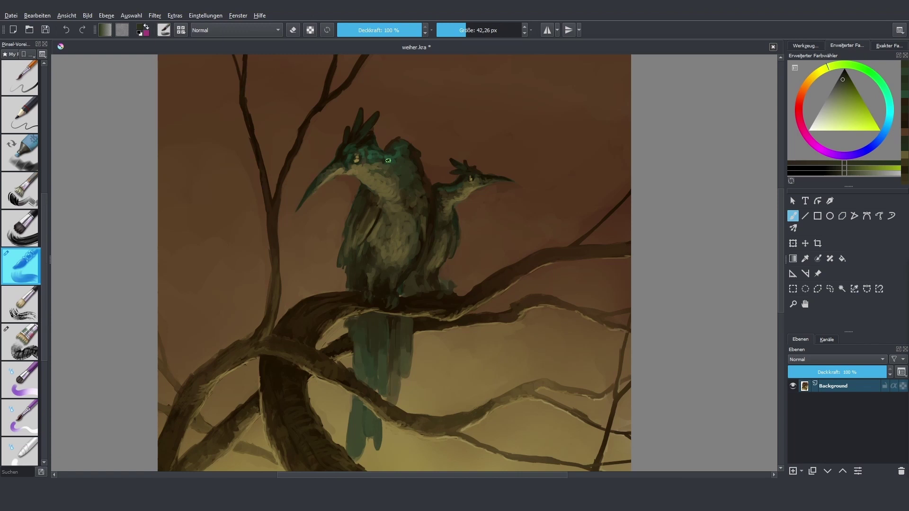
{"action": "left_click", "coordinate": [457, 29]}
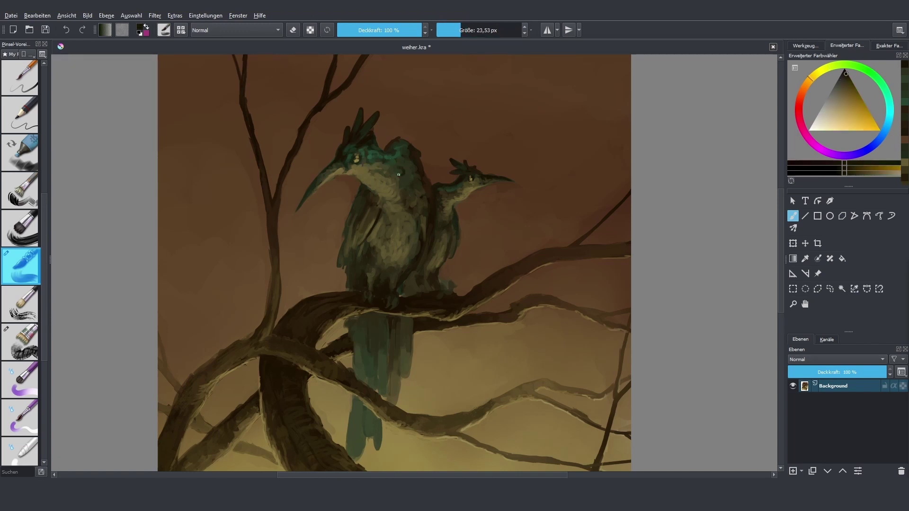
{"action": "left_click", "coordinate": [406, 171], "text": "ctrl"}
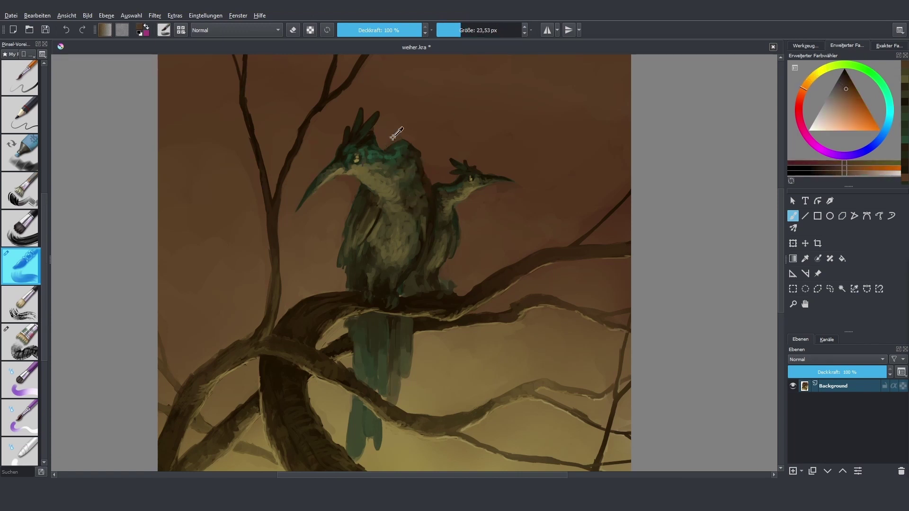
{"action": "left_click", "coordinate": [416, 144], "text": "ctrl"}
{"action": "scroll", "coordinate": [416, 144], "scroll_direction": "down", "scroll_amount": 3}
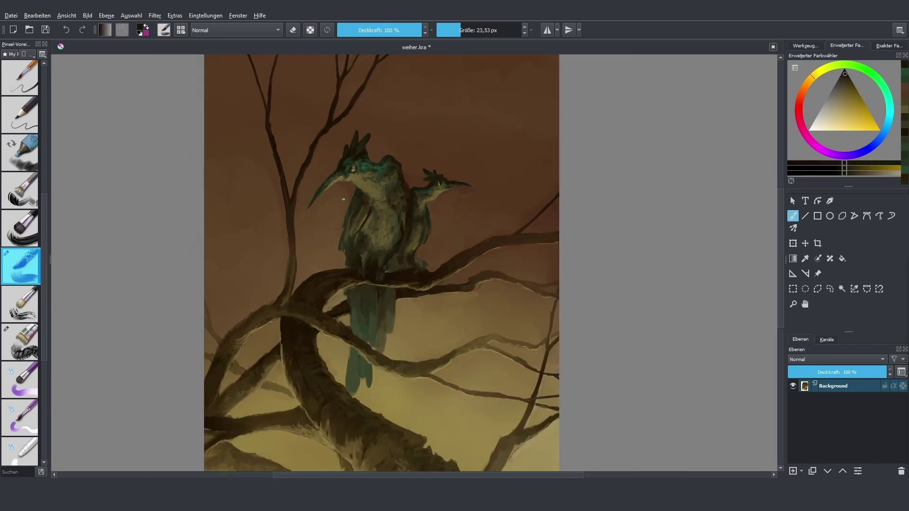
Step: Add a new paint layer with the Farbe blending mode and choose the soft airbrush
{"action": "mouse_move", "coordinate": [464, 149]}
{"action": "left_mouse_down"}
{"action": "mouse_move", "coordinate": [535, 152]}
{"action": "mouse_move", "coordinate": [519, 172]}
{"action": "left_mouse_up"}
{"action": "key", "text": "Insert"}
{"action": "left_click", "coordinate": [837, 359]}
{"action": "left_click", "coordinate": [817, 329]}
{"action": "scroll", "coordinate": [23, 184], "scroll_direction": "up", "scroll_amount": 5}
{"action": "left_click", "coordinate": [20, 219]}
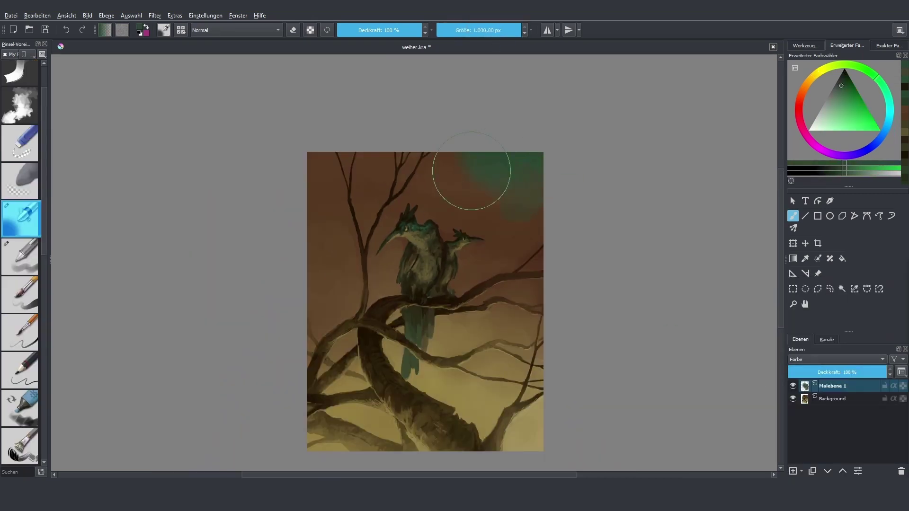
Step: Tint the upper sky muted green with the airbrush at 1000 px, then merge the tint layer into Background
{"action": "left_click", "coordinate": [463, 178]}
{"action": "left_click", "coordinate": [328, 201], "text": "ctrl"}
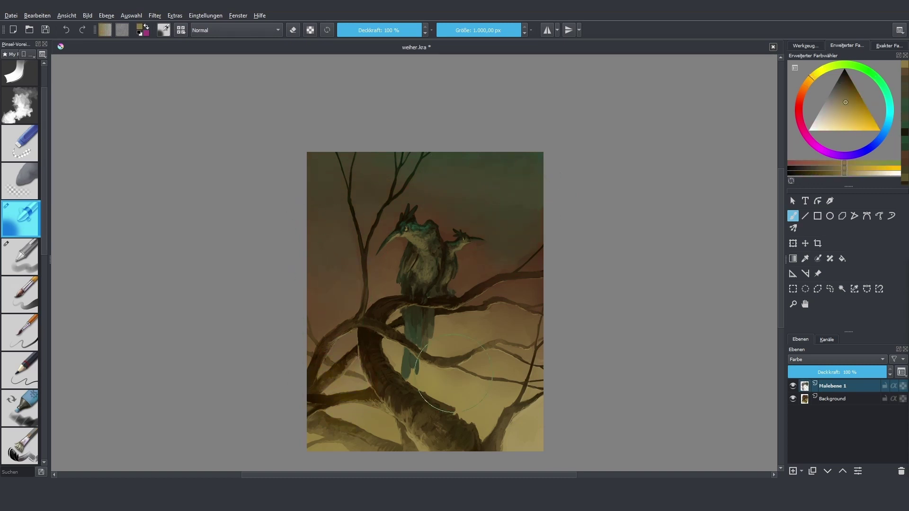
{"action": "scroll", "coordinate": [621, 305], "scroll_direction": "down", "scroll_amount": 1}
{"action": "left_click", "coordinate": [417, 125], "text": "ctrl"}
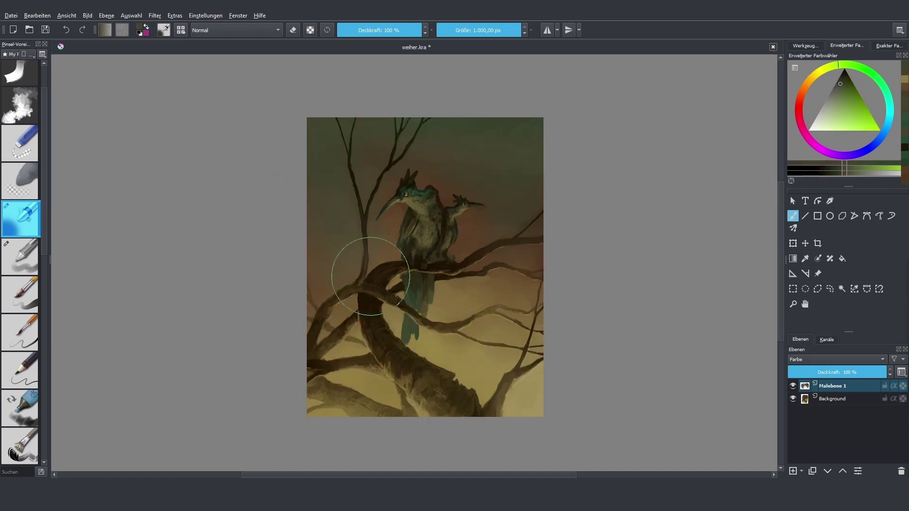
{"action": "right_click", "coordinate": [843, 386]}
{"action": "left_click", "coordinate": [758, 255]}
Step: Repaint the sky around the upper left branches with the textured bristle brush and sampled tones at 217.22 px and 125 px
{"action": "left_click", "coordinate": [38, 232]}
{"action": "scroll", "coordinate": [20, 237], "scroll_direction": "down", "scroll_amount": 5}
{"action": "left_click", "coordinate": [20, 341]}
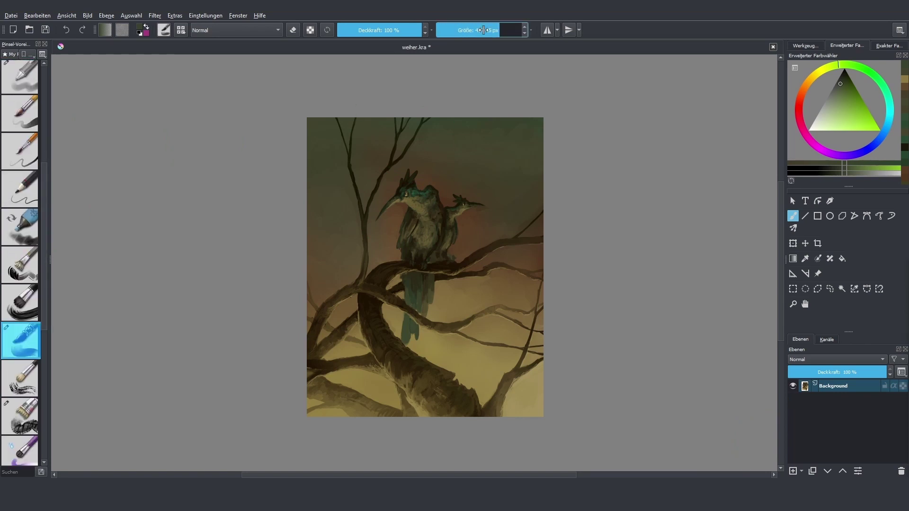
{"action": "left_click", "coordinate": [446, 199], "text": "ctrl"}
{"action": "mouse_move", "coordinate": [427, 184]}
{"action": "left_mouse_down"}
{"action": "mouse_move", "coordinate": [433, 137]}
{"action": "mouse_move", "coordinate": [339, 189]}
{"action": "left_mouse_up"}
{"action": "left_click", "coordinate": [433, 138], "text": "ctrl"}
{"action": "left_click", "coordinate": [395, 182], "text": "ctrl"}
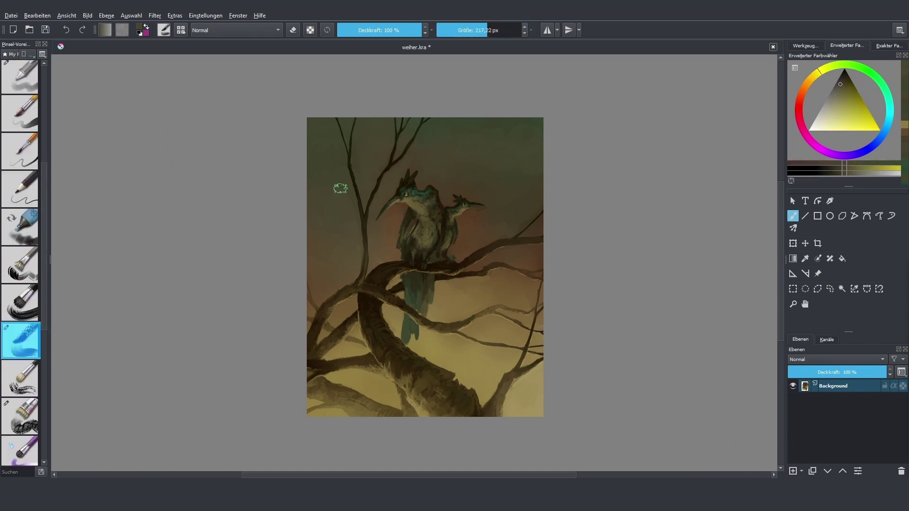
{"action": "left_click", "coordinate": [339, 189], "text": "ctrl"}
{"action": "mouse_move", "coordinate": [325, 280]}
{"action": "left_mouse_down"}
{"action": "mouse_move", "coordinate": [351, 236]}
{"action": "mouse_move", "coordinate": [393, 246]}
{"action": "left_mouse_up"}
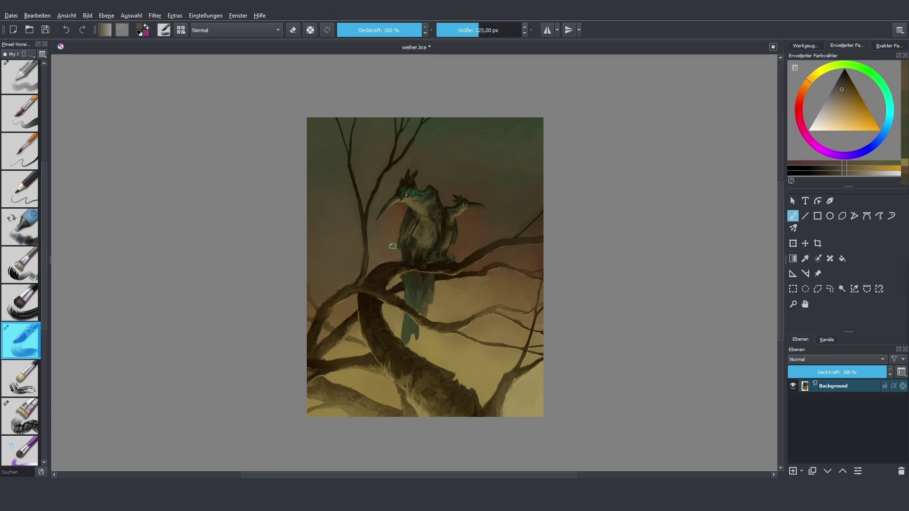
Step: Blend the sky beside both birds with sampled tones, then touch up the branches with near-black brown at 23.53 px
{"action": "mouse_move", "coordinate": [474, 212]}
{"action": "left_mouse_down"}
{"action": "mouse_move", "coordinate": [521, 209]}
{"action": "mouse_move", "coordinate": [411, 196]}
{"action": "left_mouse_up"}
{"action": "left_click", "coordinate": [526, 212], "text": "ctrl"}
{"action": "left_click", "coordinate": [411, 197], "text": "ctrl"}
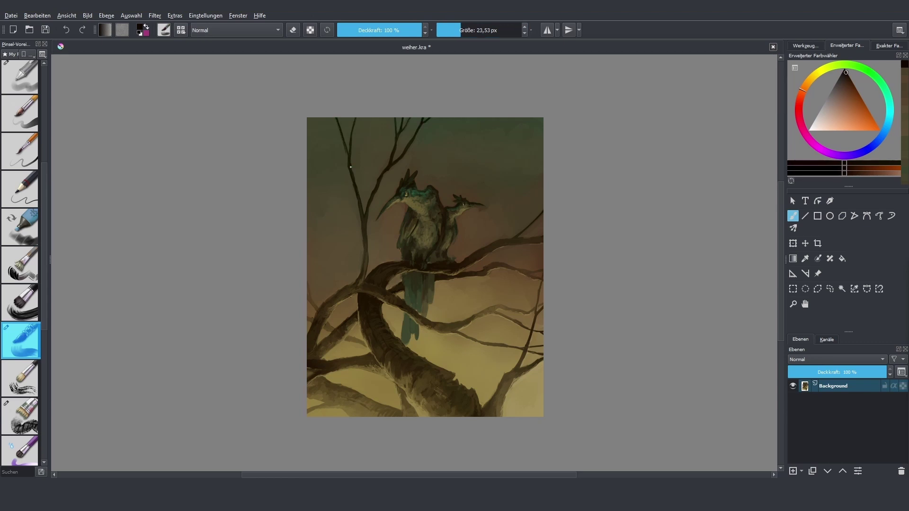
{"action": "left_click", "coordinate": [495, 244], "text": "ctrl"}
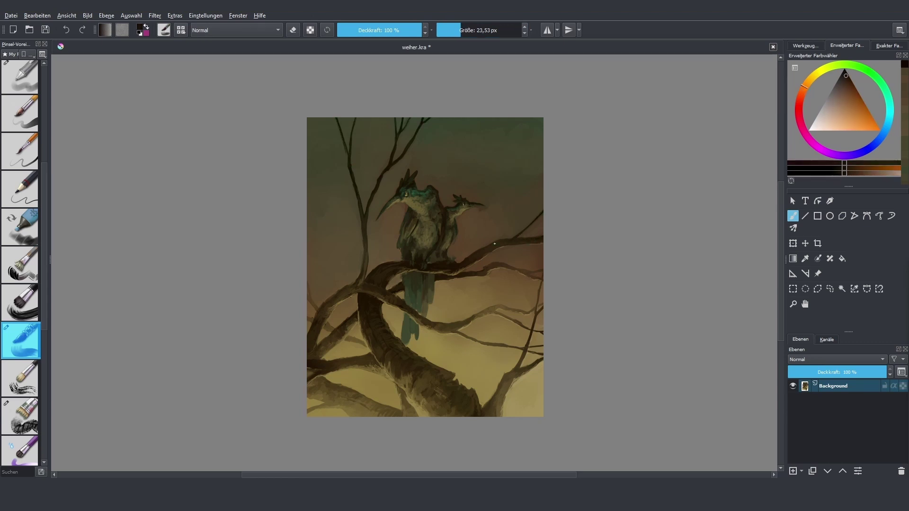
Step: Paint small green leaves on the right twig and the upper left branch tips with the marker-like brush at 19.61 px
{"action": "scroll", "coordinate": [28, 147], "scroll_direction": "up", "scroll_amount": 4}
{"action": "left_click", "coordinate": [20, 229]}
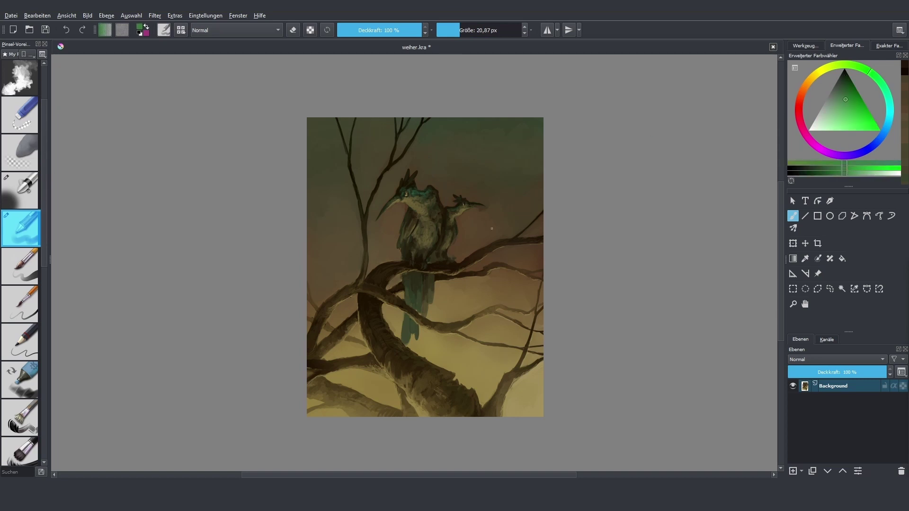
{"action": "left_click", "coordinate": [538, 210], "text": "ctrl"}
{"action": "left_click_drag", "start_coordinate": [538, 211], "coordinate": [554, 213]}
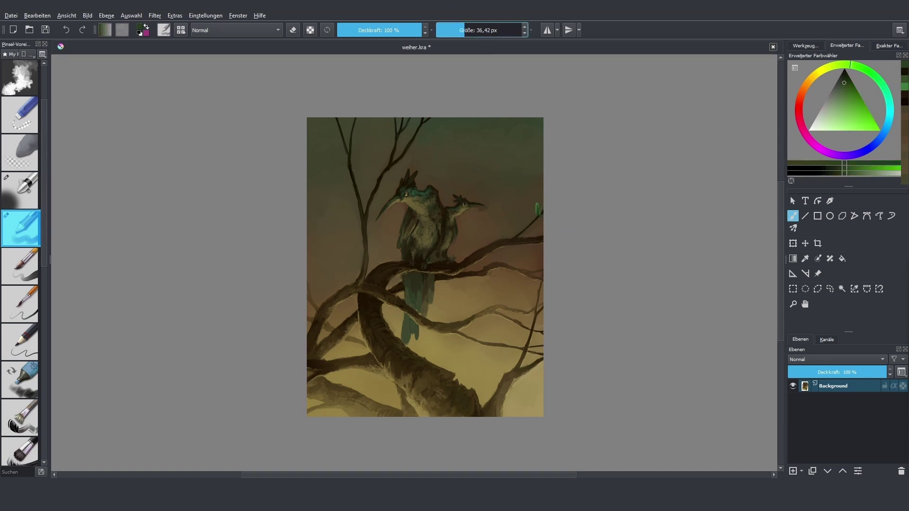
{"action": "left_click", "coordinate": [486, 249], "text": "ctrl"}
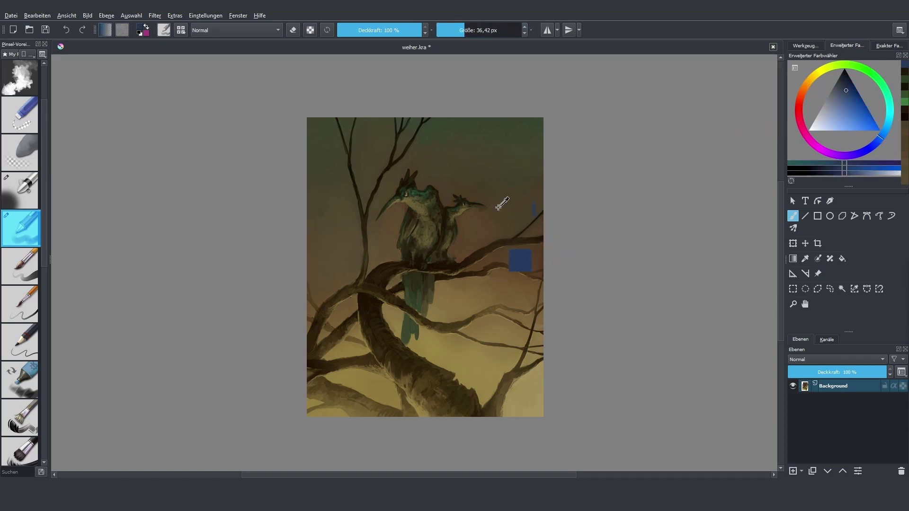
{"action": "left_click", "coordinate": [537, 211], "text": "ctrl"}
{"action": "mouse_move", "coordinate": [537, 211]}
{"action": "left_mouse_down"}
{"action": "mouse_move", "coordinate": [523, 212]}
{"action": "mouse_move", "coordinate": [533, 222]}
{"action": "mouse_move", "coordinate": [520, 228]}
{"action": "mouse_move", "coordinate": [538, 212]}
{"action": "left_mouse_up"}
{"action": "left_click_drag", "start_coordinate": [360, 125], "coordinate": [356, 134]}
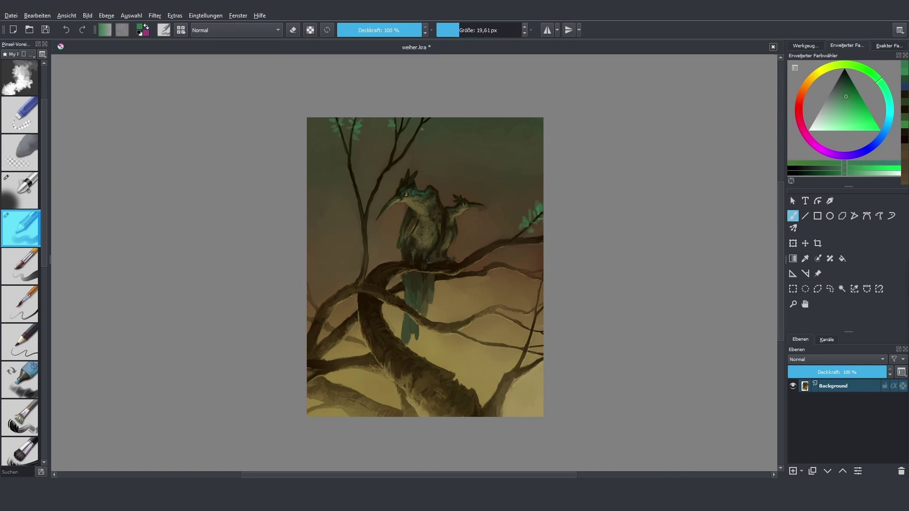
Step: Add darker, muted leaves to the upper middle twigs, the lower right branches and the far left branch
{"action": "left_click", "coordinate": [391, 166], "text": "ctrl"}
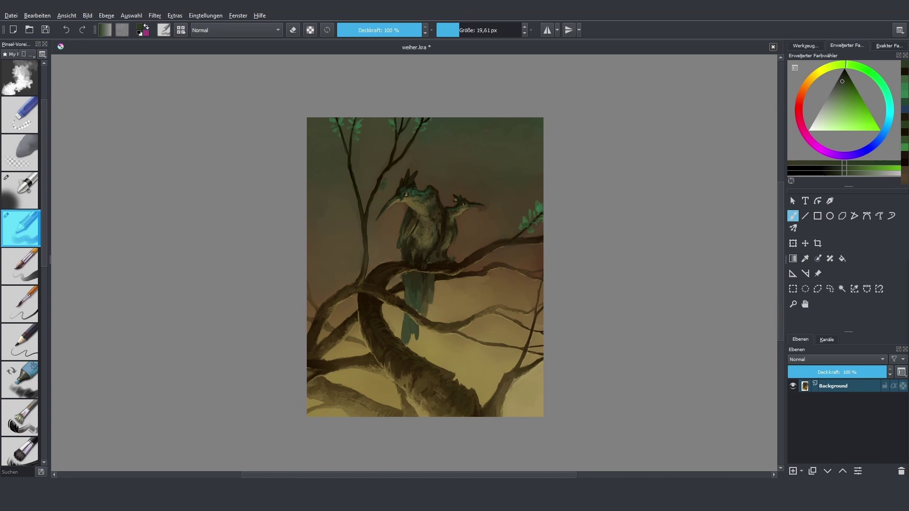
{"action": "left_click", "coordinate": [536, 290], "text": "ctrl"}
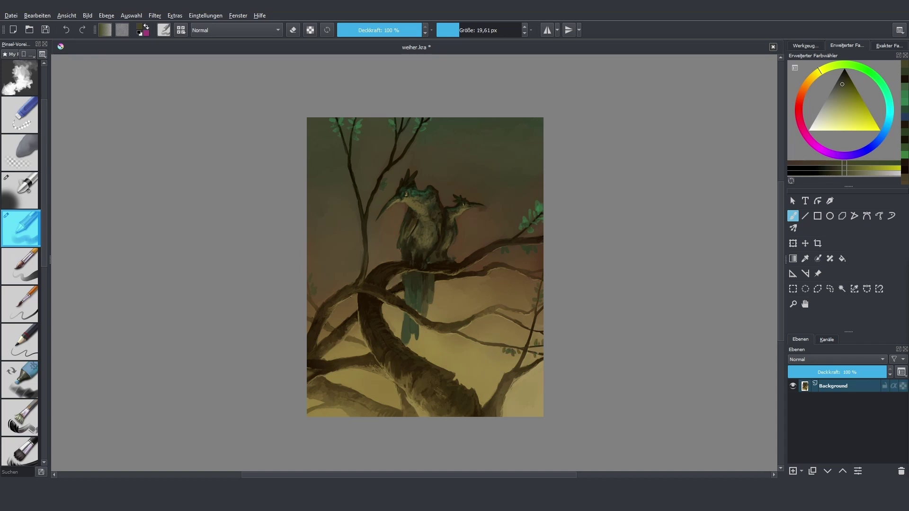
{"action": "left_click", "coordinate": [385, 176], "text": "ctrl"}
{"action": "key", "text": "bracketright"}
{"action": "key", "text": "bracketright"}
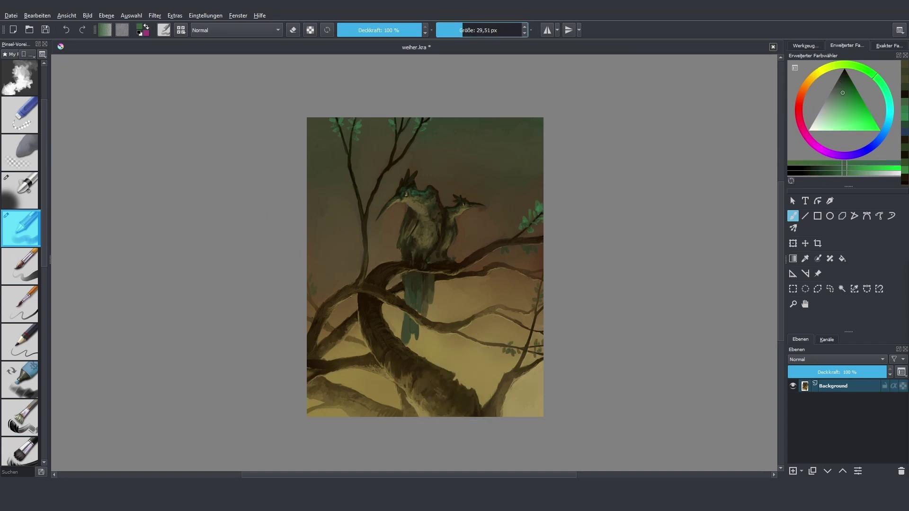
Step: Paint loose green foliage masses in the left and right sky with the textured bristle brush at 177.32 px
{"action": "scroll", "coordinate": [20, 261], "scroll_direction": "down", "scroll_amount": 7}
{"action": "left_click", "coordinate": [20, 301]}
{"action": "left_click", "coordinate": [311, 229]}
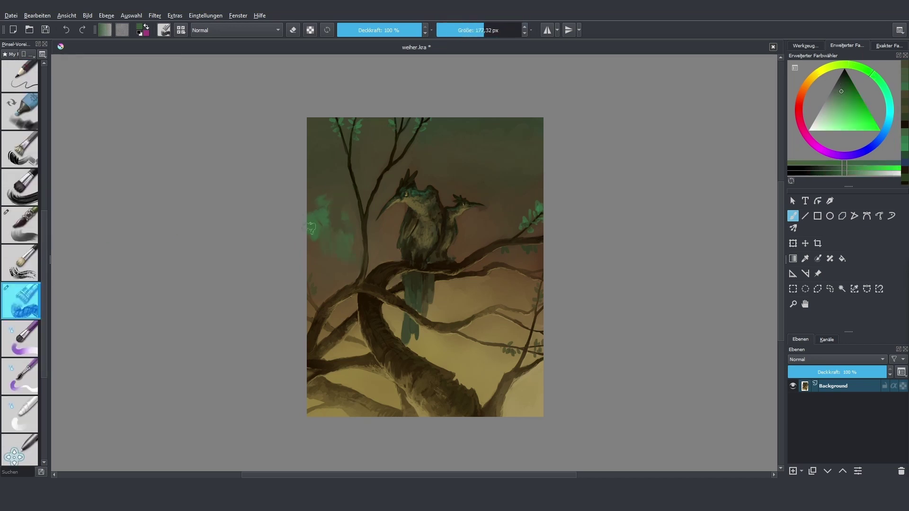
{"action": "mouse_move", "coordinate": [531, 142]}
{"action": "left_mouse_down"}
{"action": "mouse_move", "coordinate": [497, 184]}
{"action": "mouse_move", "coordinate": [525, 116]}
{"action": "mouse_move", "coordinate": [515, 173]}
{"action": "mouse_move", "coordinate": [464, 181]}
{"action": "left_mouse_up"}
{"action": "left_click", "coordinate": [509, 211], "text": "ctrl"}
{"action": "left_click", "coordinate": [506, 180], "text": "ctrl"}
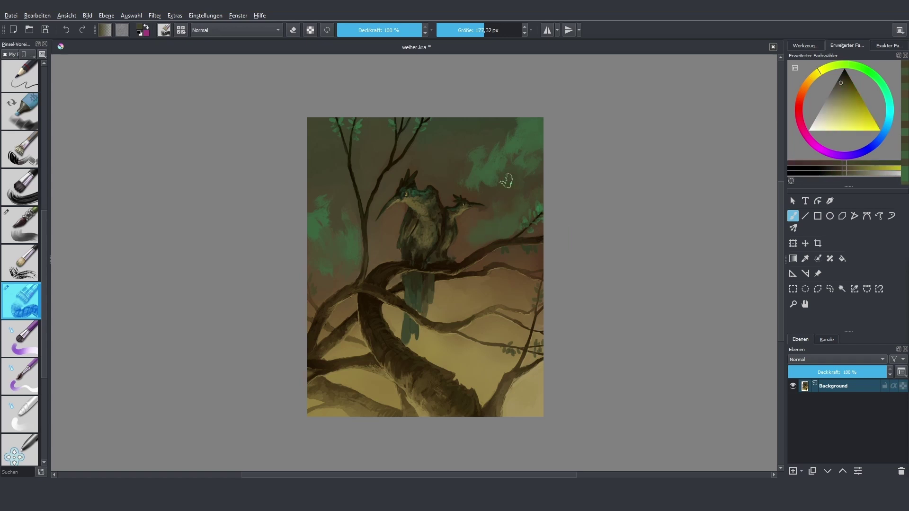
{"action": "left_click", "coordinate": [539, 163], "text": "ctrl"}
Step: Paint thin dark twigs through the right foliage mass with the bristle brush at 24.94 px, using sampled browns
{"action": "left_click", "coordinate": [367, 303], "text": "ctrl"}
{"action": "key", "text": "slash"}
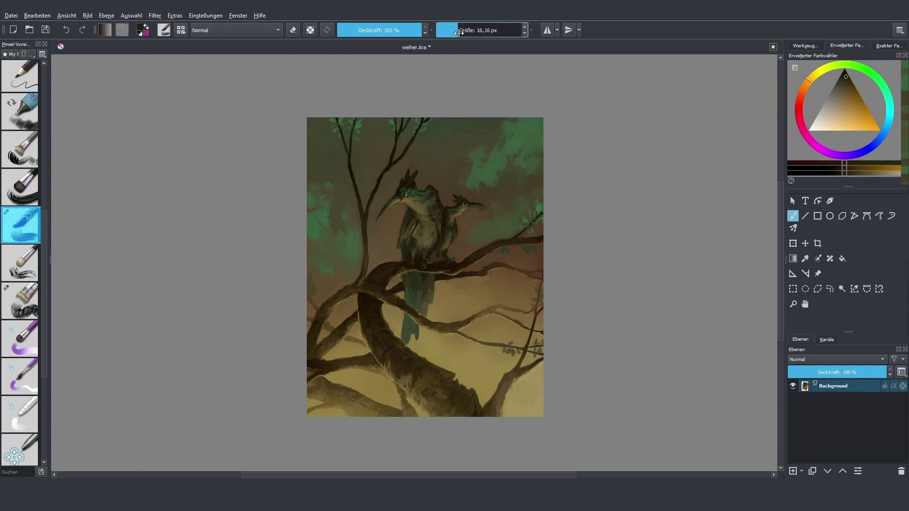
{"action": "left_click_drag", "start_coordinate": [459, 33], "coordinate": [461, 33]}
{"action": "left_click", "coordinate": [518, 189], "text": "ctrl"}
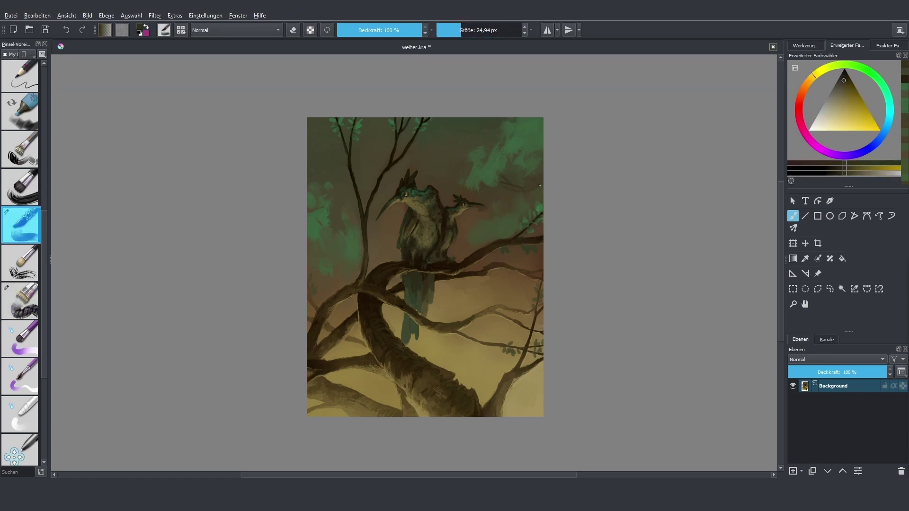
{"action": "key", "text": "x"}
{"action": "key", "text": "x"}
{"action": "key", "text": "x"}
{"action": "key", "text": "x"}
{"action": "key", "text": "x"}
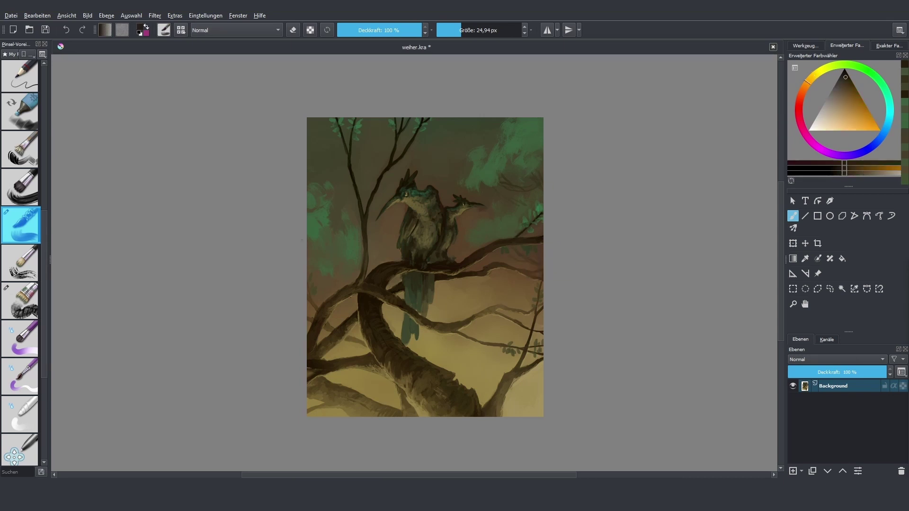
Step: Paint clusters of small leaves over the right and left foliage masses with sampled greens, using the marker-like brush at 20.87 and 36.42 px
{"action": "key", "text": "slash"}
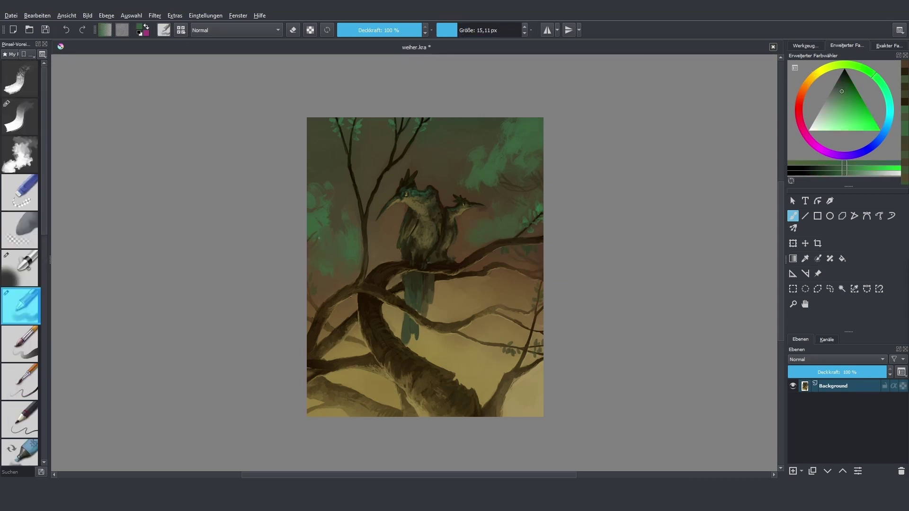
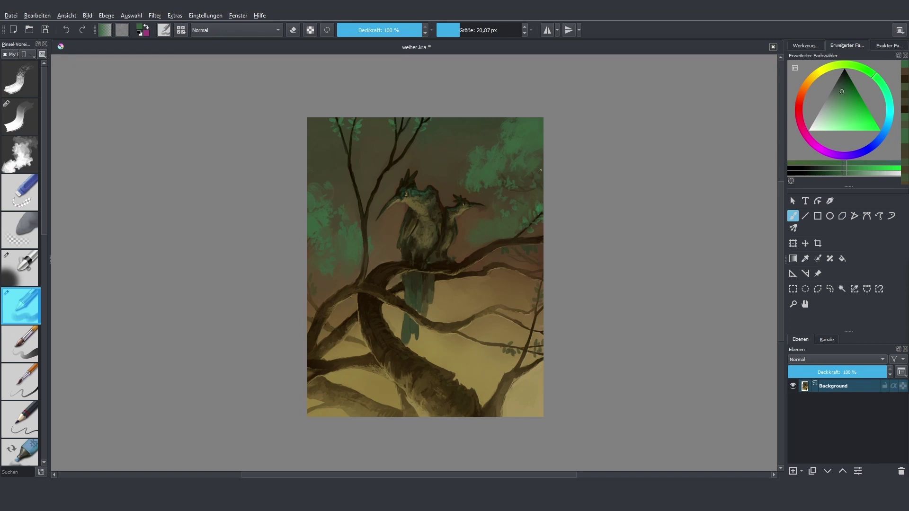
{"action": "key", "text": "bracketright"}
{"action": "left_click", "coordinate": [521, 129], "text": "ctrl"}
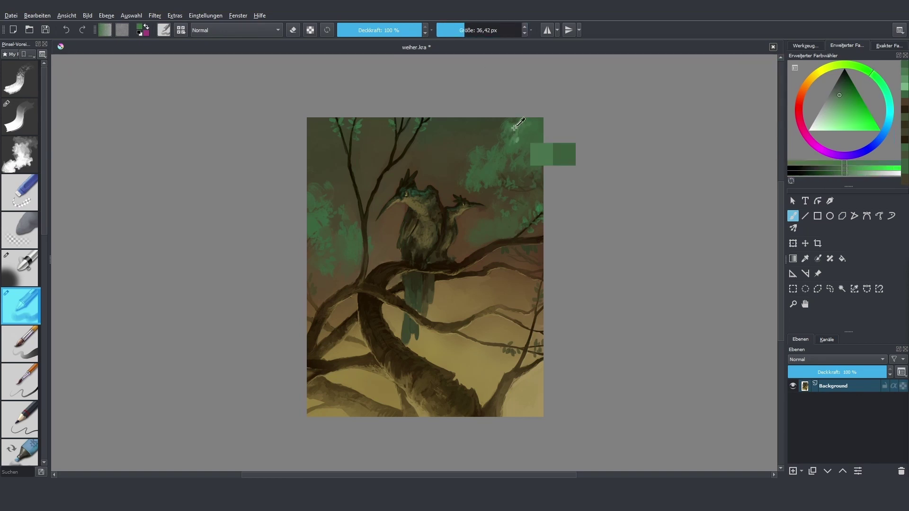
{"action": "left_click", "coordinate": [526, 143], "text": "ctrl"}
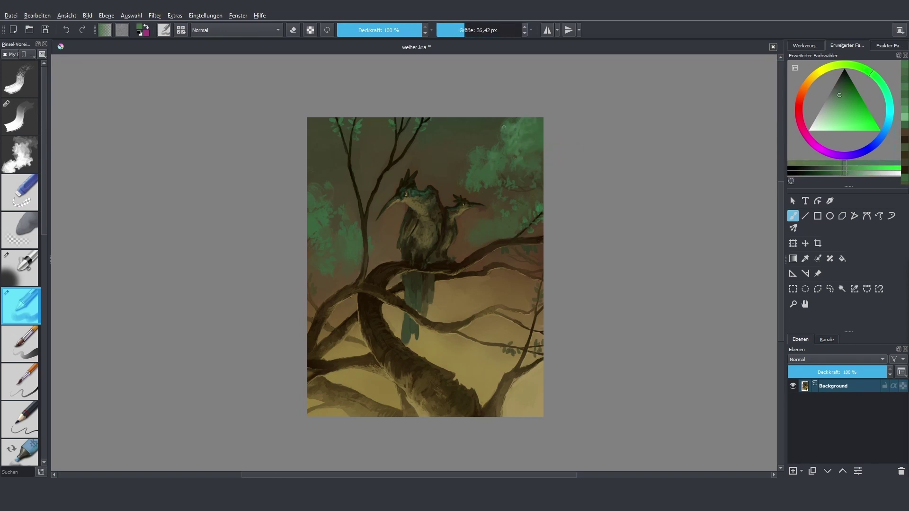
{"action": "left_click", "coordinate": [485, 170], "text": "ctrl"}
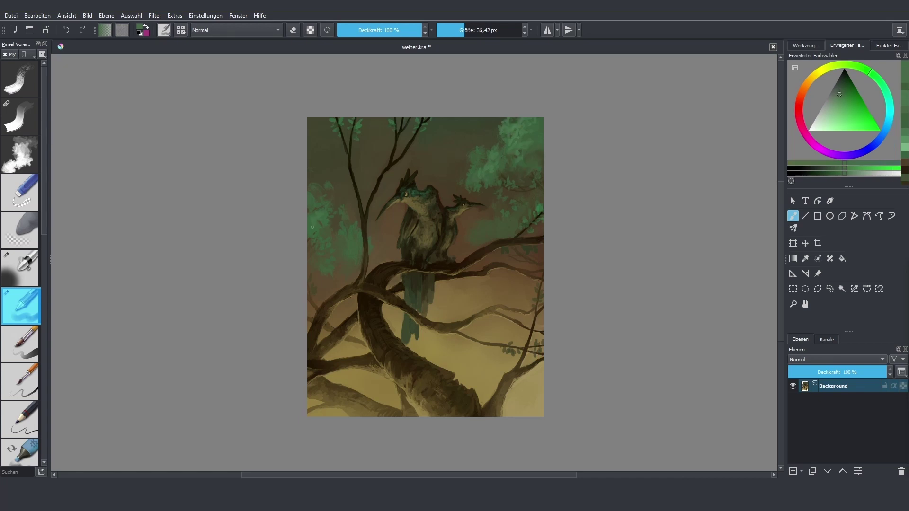
{"action": "left_click", "coordinate": [312, 205], "text": "ctrl"}
{"action": "left_click_drag", "start_coordinate": [337, 232], "coordinate": [308, 301]}
{"action": "left_click_drag", "start_coordinate": [537, 228], "coordinate": [477, 258]}
Step: Add thin pale mint rim highlights to both birds' heads, beaks, backs and wing edge at 7.61 px
{"action": "key", "text": "plus"}
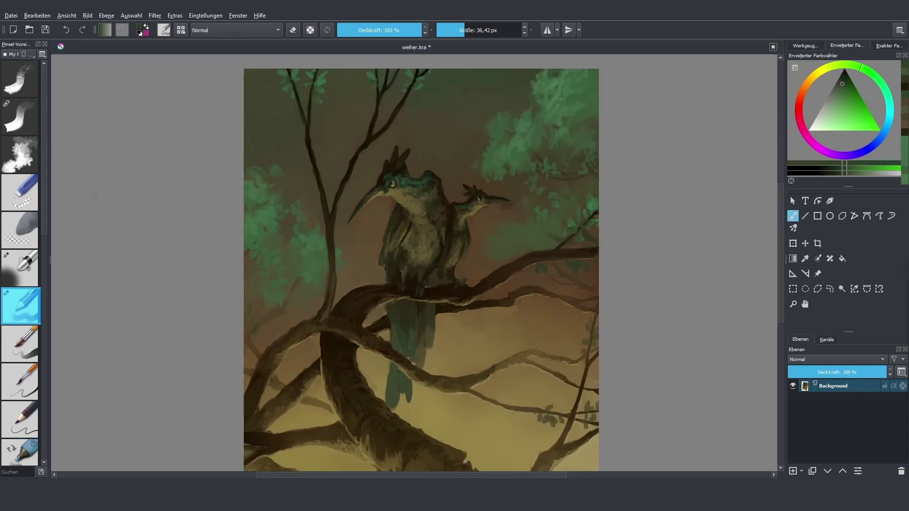
{"action": "scroll", "coordinate": [308, 223], "scroll_direction": "down", "scroll_amount": 5}
{"action": "scroll", "coordinate": [309, 224], "scroll_direction": "up", "scroll_amount": 6}
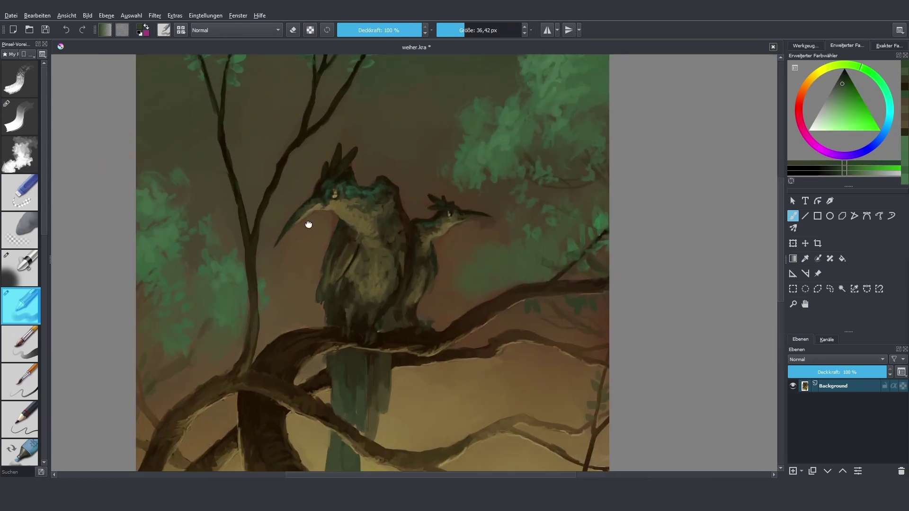
{"action": "key", "text": "slash"}
{"action": "key", "text": "slash"}
{"action": "left_click", "coordinate": [839, 125]}
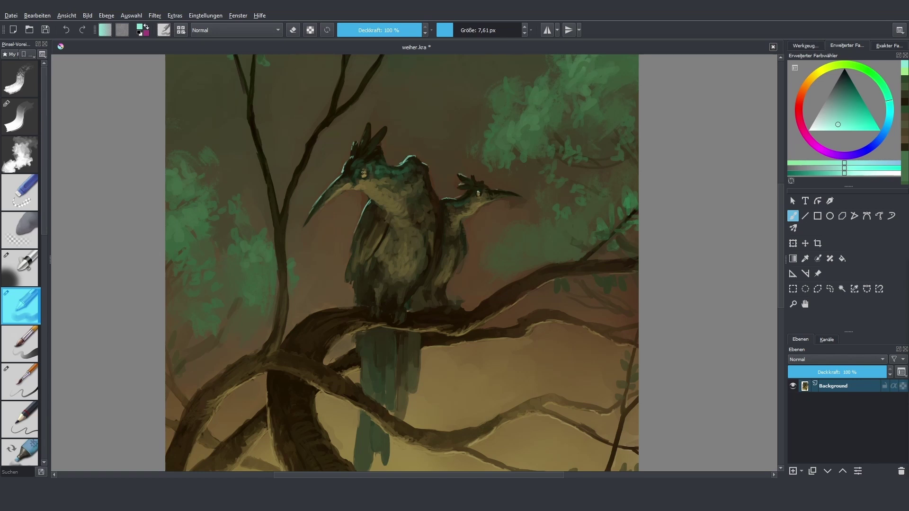
{"action": "scroll", "coordinate": [396, 177], "scroll_direction": "down", "scroll_amount": 5}
{"action": "scroll", "coordinate": [396, 176], "scroll_direction": "up", "scroll_amount": 5}
Step: Touch up the near bird's breast with sampled tones at 22.17 px and add lighter teal leaf strokes to the foliage masses at 24.94 px
{"action": "left_click", "coordinate": [396, 177], "text": "ctrl"}
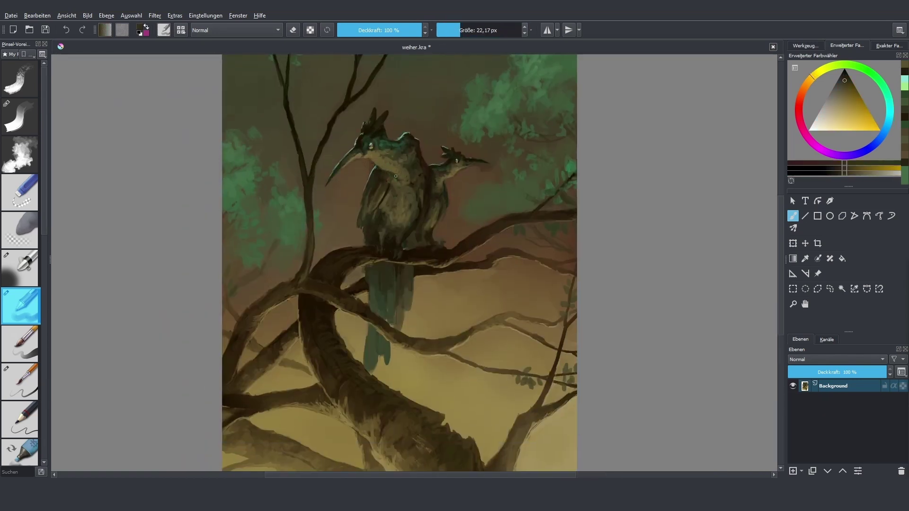
{"action": "left_click", "coordinate": [406, 156], "text": "ctrl"}
{"action": "left_click", "coordinate": [403, 135], "text": "ctrl"}
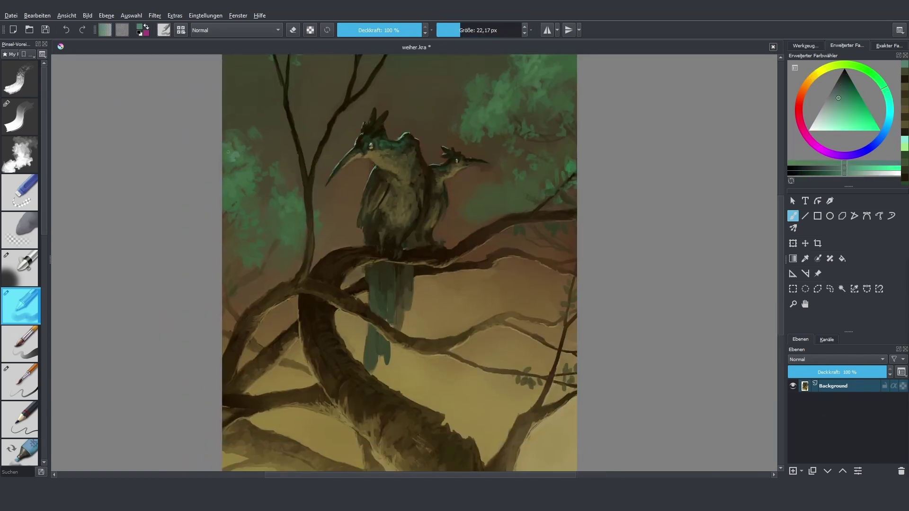
{"action": "left_click_drag", "start_coordinate": [227, 154], "coordinate": [241, 156], "text": "shift"}
{"action": "scroll", "coordinate": [277, 185], "scroll_direction": "down", "scroll_amount": 3}
{"action": "scroll", "coordinate": [293, 170], "scroll_direction": "up", "scroll_amount": 3}
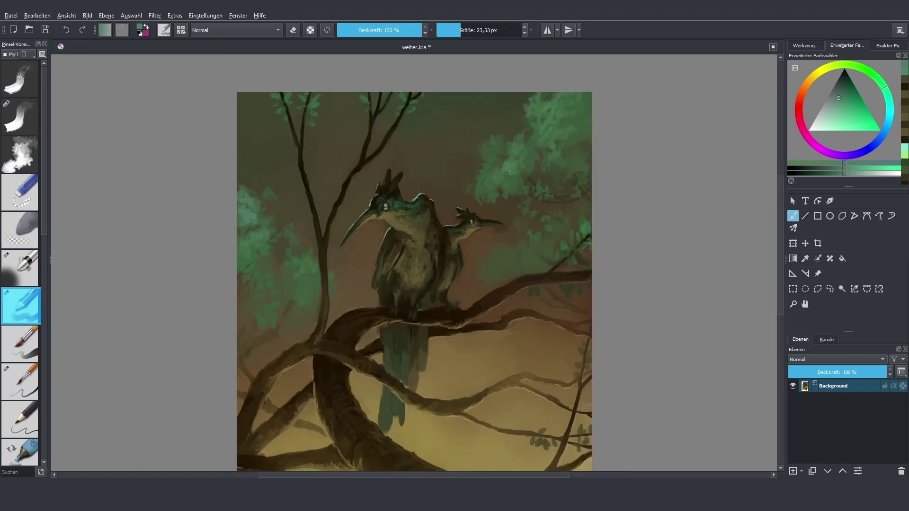
{"action": "left_click_drag", "start_coordinate": [511, 173], "coordinate": [512, 173], "text": "shift"}
{"action": "left_click", "coordinate": [503, 180], "text": "ctrl"}
{"action": "scroll", "coordinate": [527, 156], "scroll_direction": "down", "scroll_amount": 2}
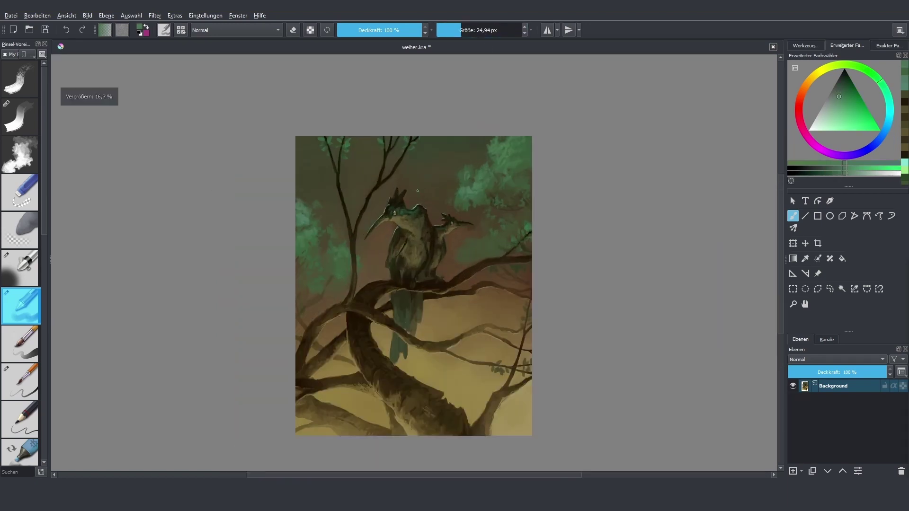
Step: Try painting a faint olive background branch in the yellow sky beside the trunk at 60.82 and 44 px
{"action": "left_click_drag", "start_coordinate": [456, 25], "coordinate": [469, 25]}
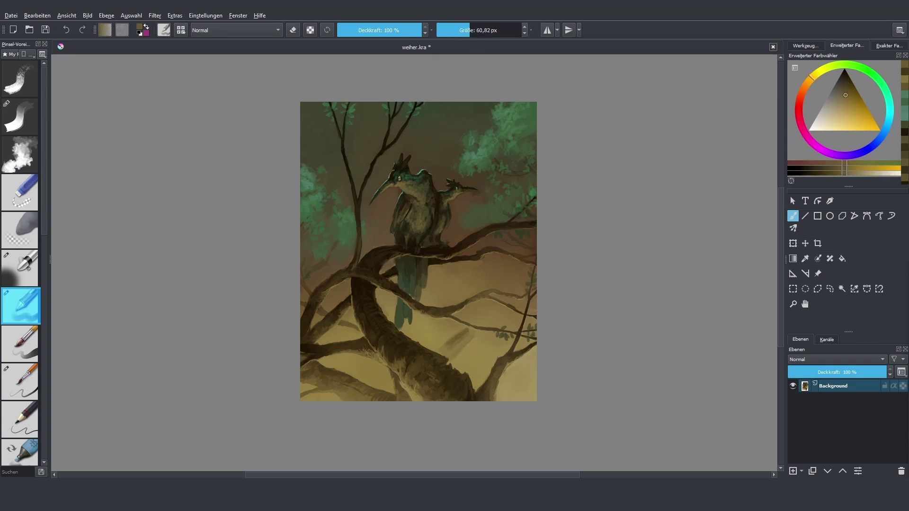
{"action": "left_click", "coordinate": [516, 323], "text": "ctrl"}
{"action": "left_click_drag", "start_coordinate": [516, 322], "coordinate": [499, 322], "text": "shift"}
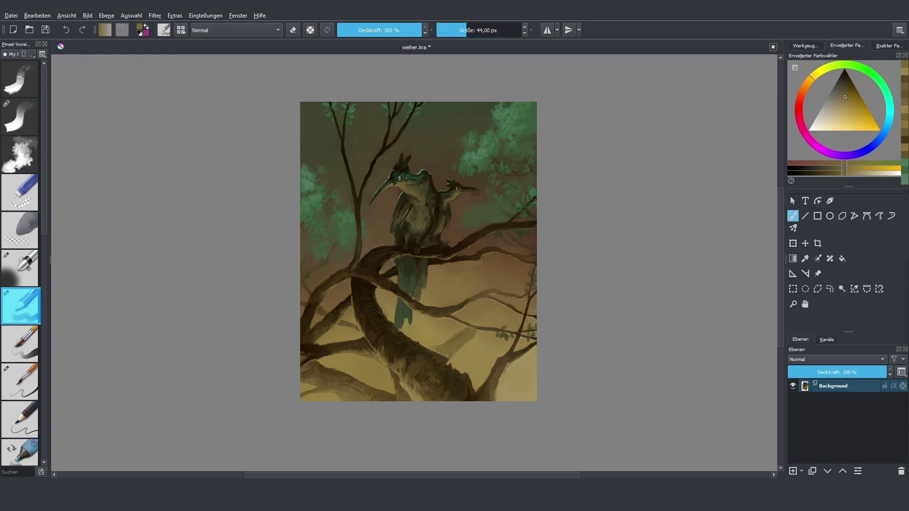
Step: Texture the lower yellow sky and the upper green sky with the cloudy texture brush at 598.43 px, using sampled sky colours
{"action": "key", "text": "slash"}
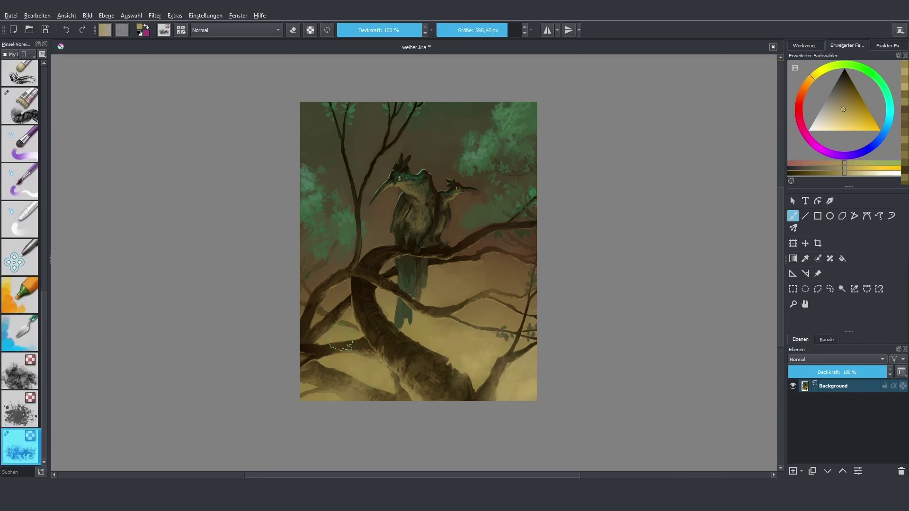
{"action": "left_click", "coordinate": [309, 116], "text": "ctrl"}
{"action": "left_click", "coordinate": [333, 142], "text": "ctrl"}
{"action": "left_click", "coordinate": [474, 125], "text": "ctrl"}
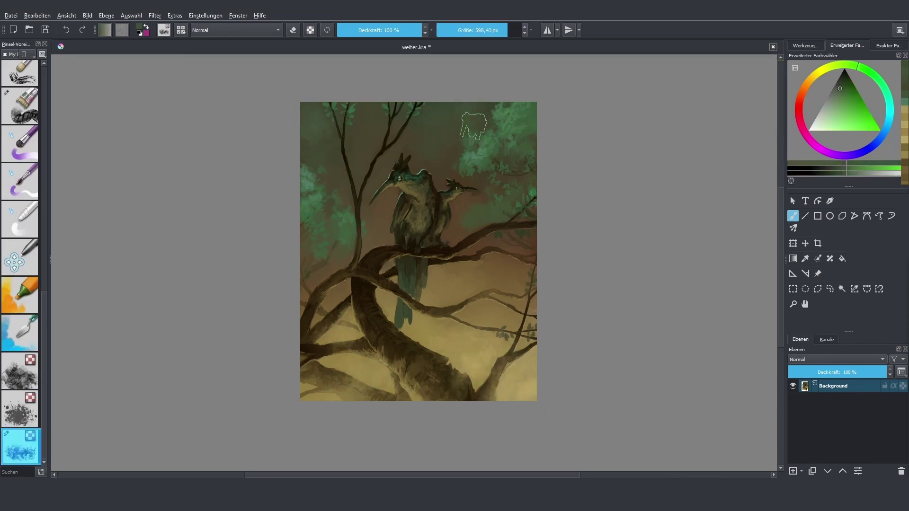
Step: Extend the soft foliage and blend the upper sky around the birds with sampled greens and browns, using the marker-like brush up to 74.81 px
{"action": "key", "text": "slash"}
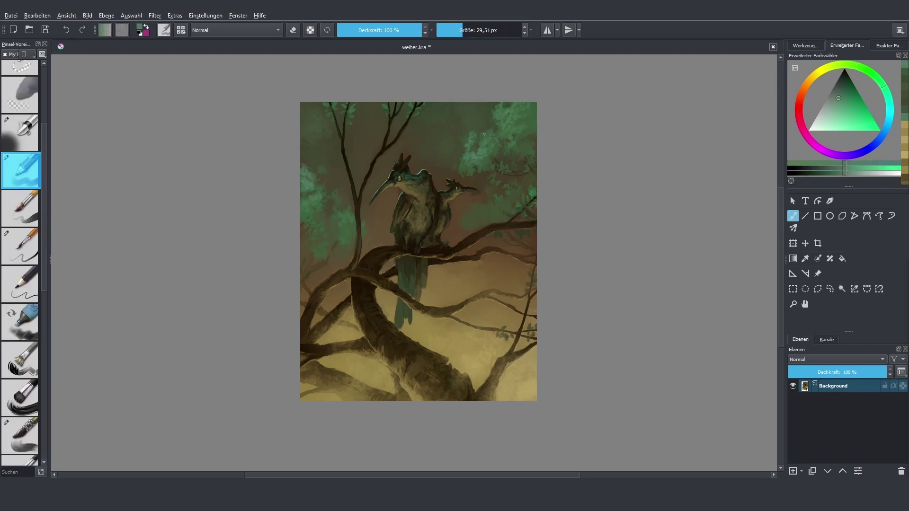
{"action": "key", "text": "bracketright"}
{"action": "left_click", "coordinate": [483, 117], "text": "ctrl"}
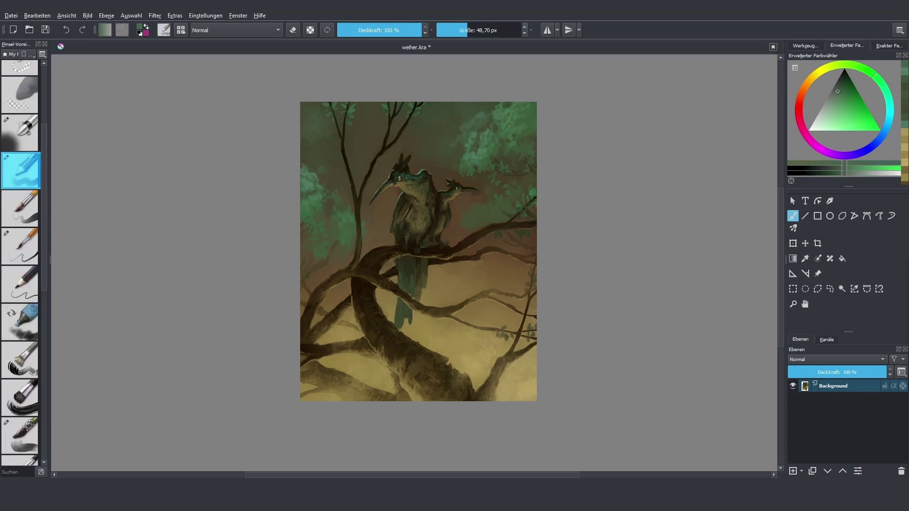
{"action": "key", "text": "bracketright"}
{"action": "left_click", "coordinate": [493, 141], "text": "ctrl"}
{"action": "left_click", "coordinate": [439, 184], "text": "ctrl"}
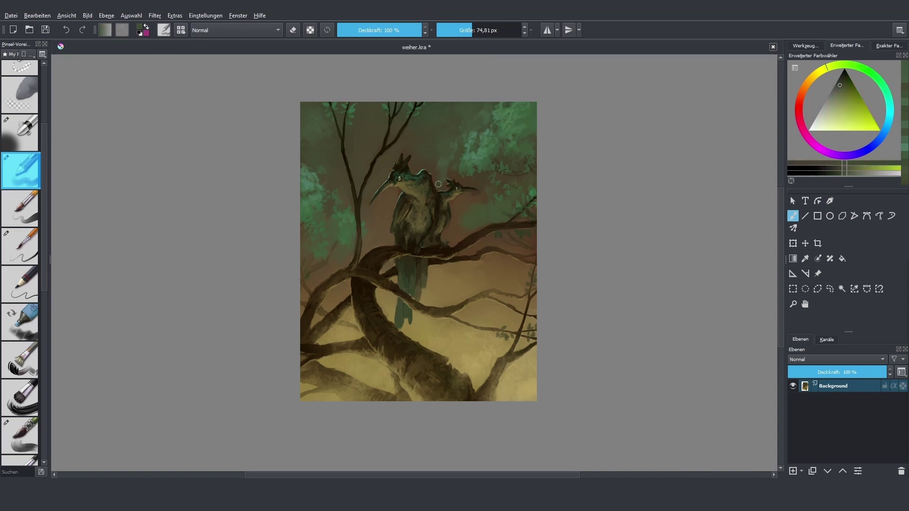
{"action": "left_click", "coordinate": [368, 190], "text": "ctrl"}
{"action": "left_click", "coordinate": [329, 175], "text": "ctrl"}
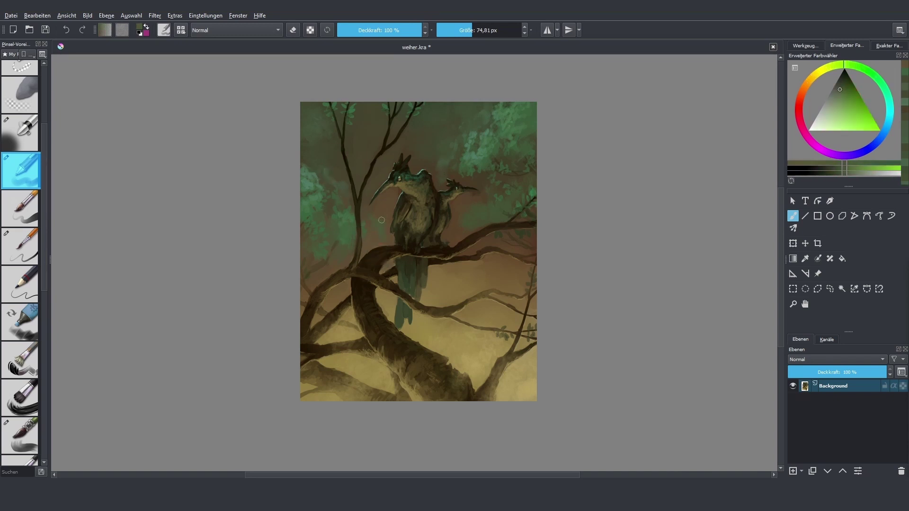
{"action": "left_click", "coordinate": [328, 175], "text": "ctrl"}
Step: Add fine teal rim light to the birds and the right branch with a sampled highlight green at 8.99 and 13.14 px
{"action": "scroll", "coordinate": [371, 134], "scroll_direction": "up", "scroll_amount": 2}
{"action": "key", "text": "bracketleft"}
{"action": "key", "text": "bracketleft"}
{"action": "key", "text": "bracketleft"}
{"action": "key", "text": "bracketleft"}
{"action": "key", "text": "bracketleft"}
{"action": "left_click", "coordinate": [471, 207], "text": "ctrl"}
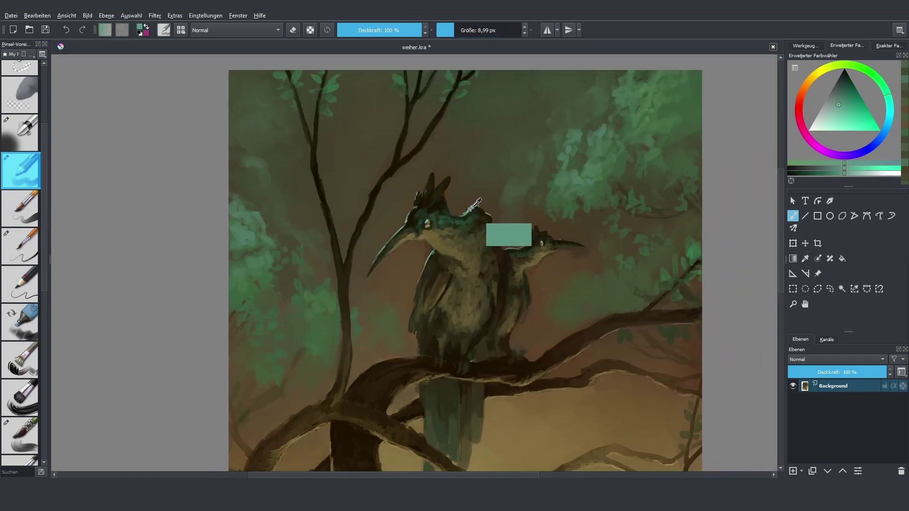
{"action": "scroll", "coordinate": [471, 207], "scroll_direction": "down", "scroll_amount": 1}
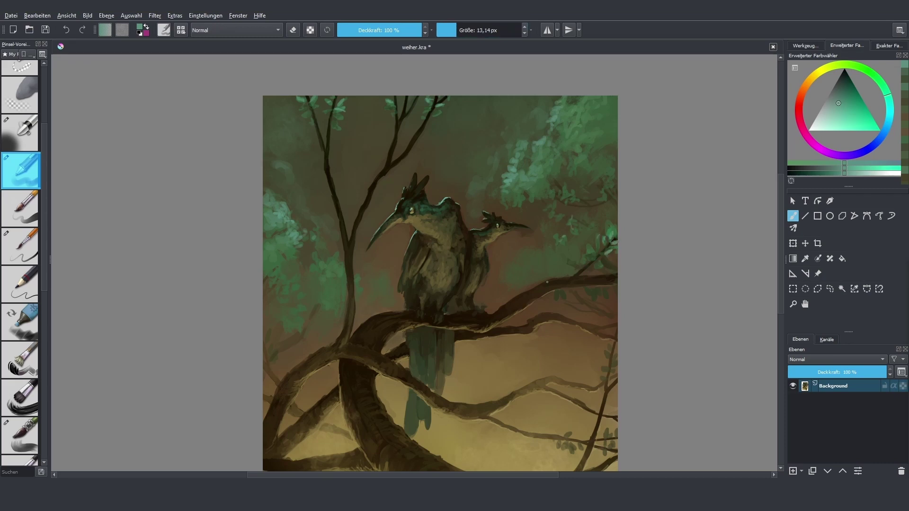
{"action": "left_click", "coordinate": [403, 199], "text": "ctrl"}
Step: Airbrush a pale yellow glow over the lower sky and a mint haze over the upper sky at 1,000 px
{"action": "scroll", "coordinate": [404, 198], "scroll_direction": "down", "scroll_amount": 3}
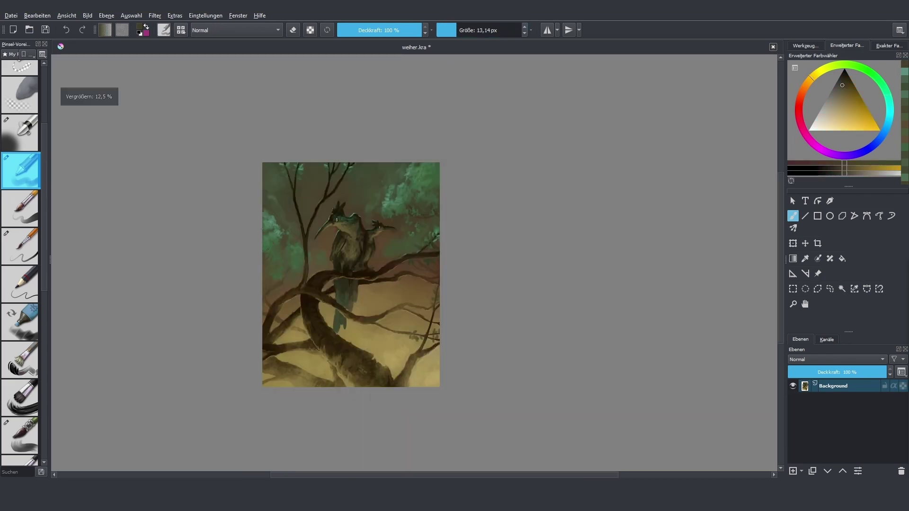
{"action": "key", "text": "slash"}
{"action": "left_click", "coordinate": [436, 331], "text": "ctrl"}
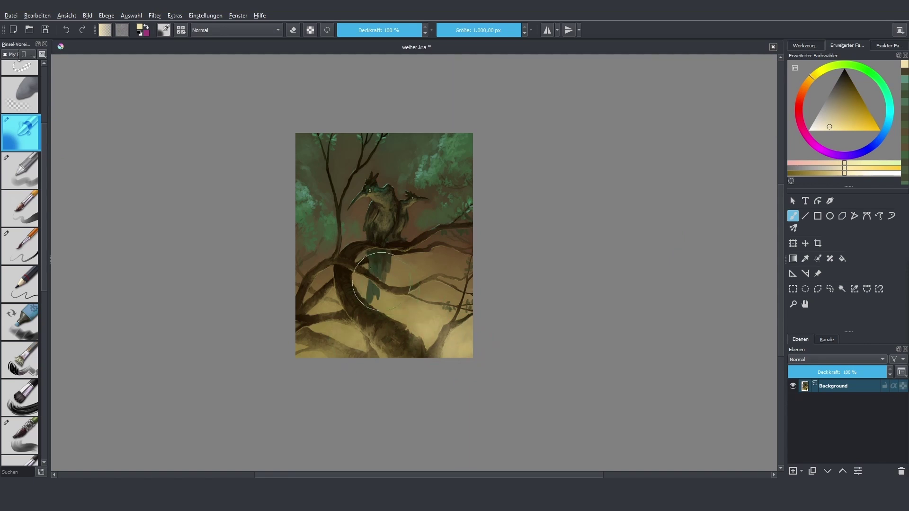
{"action": "left_click", "coordinate": [336, 235], "text": "ctrl"}
{"action": "left_click", "coordinate": [405, 136], "text": "ctrl"}
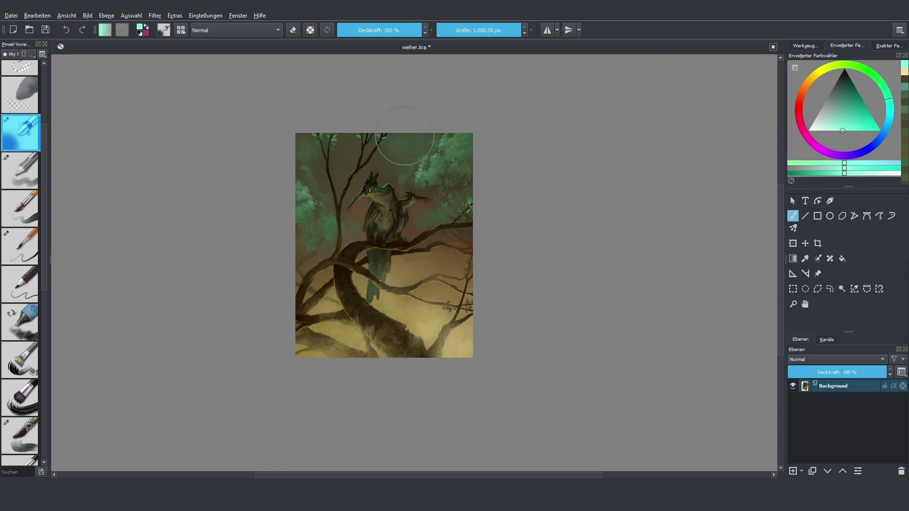
Step: Soften the sky around the birds' heads and upper twigs with sampled muted greens, using the airbrush at about 242 px
{"action": "left_click_drag", "start_coordinate": [417, 170], "coordinate": [396, 171]}
{"action": "left_click", "coordinate": [396, 170], "text": "ctrl"}
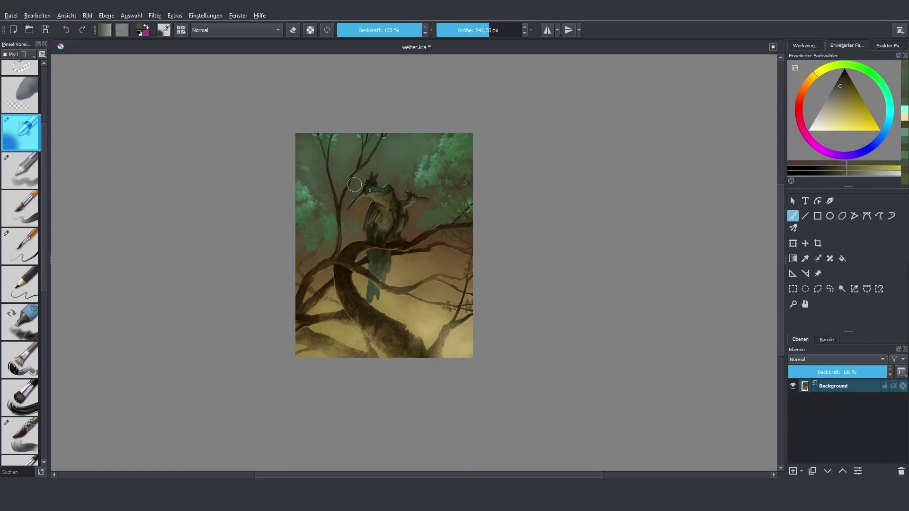
{"action": "left_click", "coordinate": [341, 161], "text": "ctrl"}
{"action": "scroll", "coordinate": [341, 157], "scroll_direction": "up", "scroll_amount": 1}
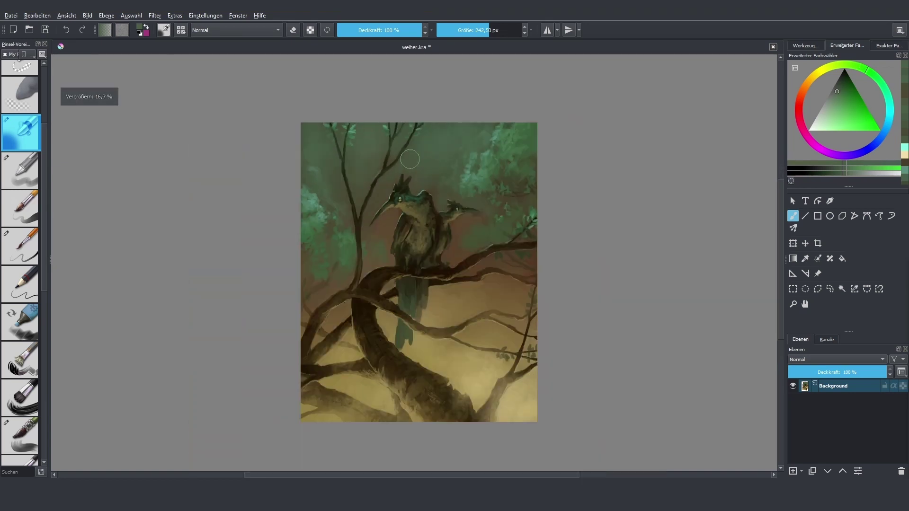
Step: Blend the sky above and beside the birds with sampled greenish browns, using the marker-like brush at 94.24 px
{"action": "left_click_drag", "start_coordinate": [431, 184], "coordinate": [434, 140]}
{"action": "key", "text": "/"}
{"action": "left_click", "coordinate": [435, 139], "text": "ctrl"}
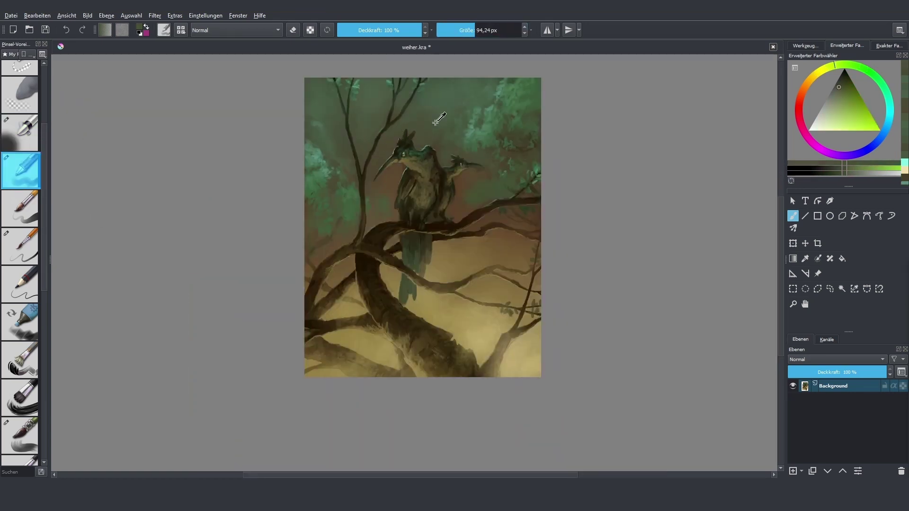
{"action": "left_click", "coordinate": [448, 146], "text": "ctrl"}
{"action": "left_click", "coordinate": [479, 170], "text": "ctrl"}
Step: Refine the edges of the smaller bird with sampled tones at 4.79 px
{"action": "scroll", "coordinate": [433, 142], "scroll_direction": "up", "scroll_amount": 2}
{"action": "key", "text": "["}
{"action": "key", "text": "["}
{"action": "key", "text": "["}
{"action": "key", "text": "["}
{"action": "key", "text": "["}
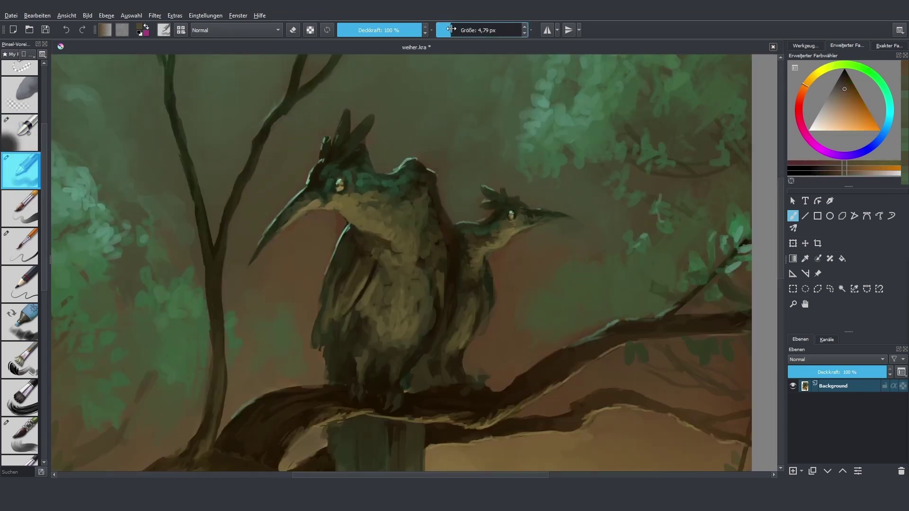
{"action": "left_click", "coordinate": [480, 239], "text": "ctrl"}
Step: Paint the near bird's clawed feet gripping the branch at 8.99 px, shaping them with sampled dark tones
{"action": "scroll", "coordinate": [480, 240], "scroll_direction": "down", "scroll_amount": 3}
{"action": "scroll", "coordinate": [419, 282], "scroll_direction": "up", "scroll_amount": 3}
{"action": "key", "text": "["}
{"action": "key", "text": "["}
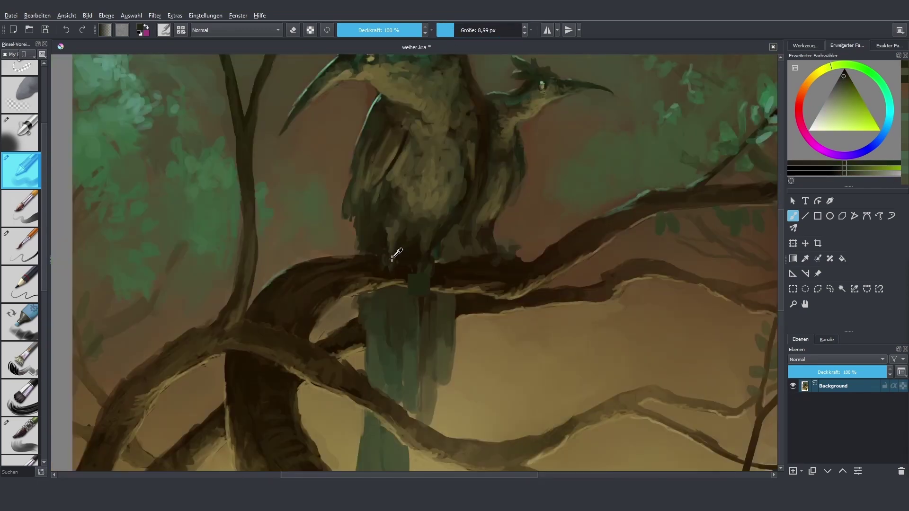
{"action": "left_click", "coordinate": [429, 270], "text": "ctrl"}
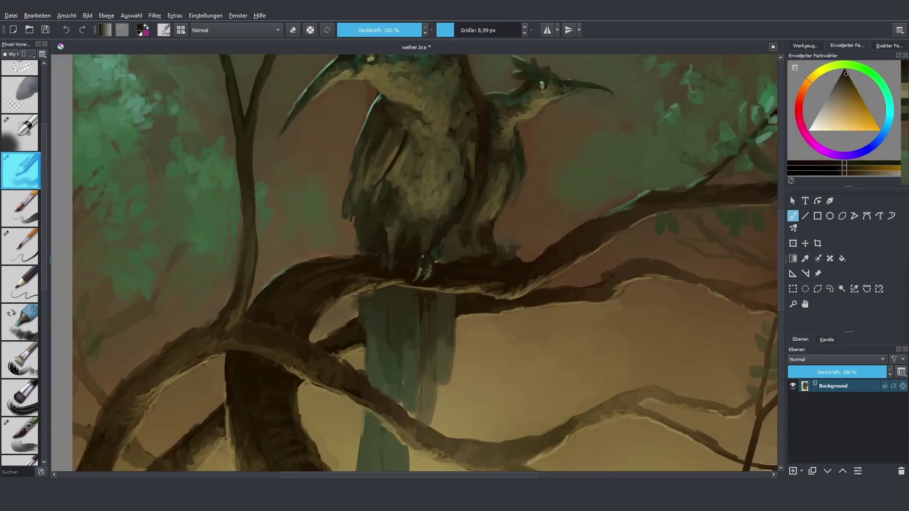
{"action": "left_click", "coordinate": [393, 256], "text": "ctrl"}
{"action": "left_click", "coordinate": [417, 271], "text": "ctrl"}
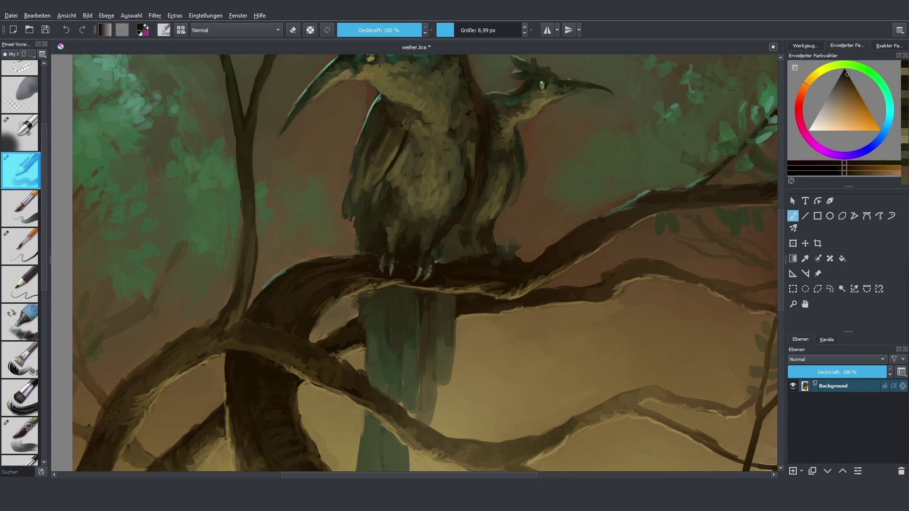
Step: Paint the smaller bird's clawed feet on the branch and blend the shadow beside them with sampled dark tones at 8.99 to 16.16 px
{"action": "left_click", "coordinate": [430, 272], "text": "ctrl"}
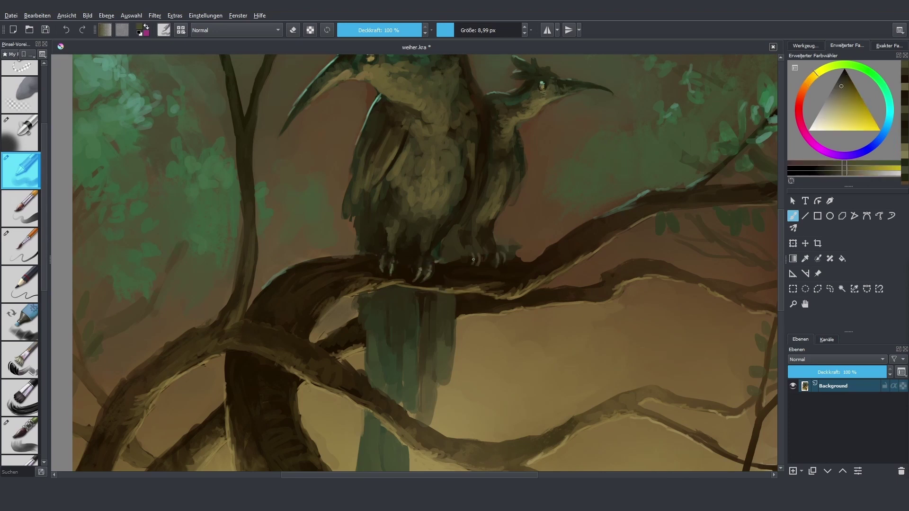
{"action": "key", "text": "bracketright"}
{"action": "left_click", "coordinate": [468, 243], "text": "ctrl"}
{"action": "left_click", "coordinate": [453, 258], "text": "ctrl"}
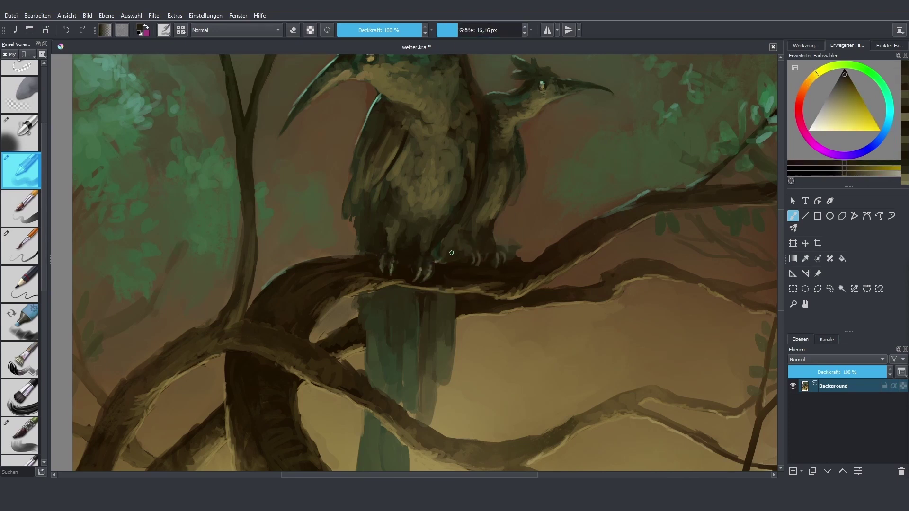
Step: Refine the smaller bird's lower belly and flank feathers with sampled olive and brown tones at about 15 to 22 px
{"action": "left_click", "coordinate": [451, 233], "text": "ctrl"}
{"action": "left_click", "coordinate": [495, 227], "text": "ctrl"}
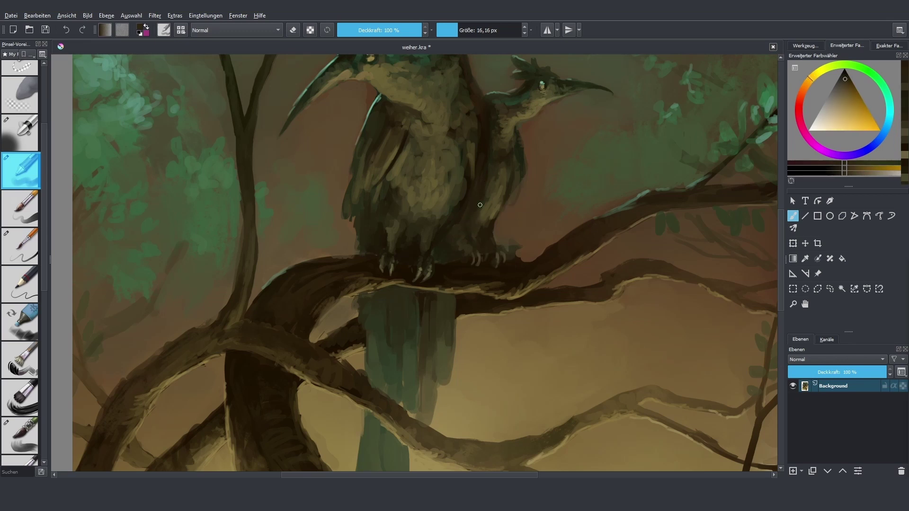
{"action": "left_click", "coordinate": [502, 170], "text": "ctrl"}
{"action": "key", "text": "bracketleft"}
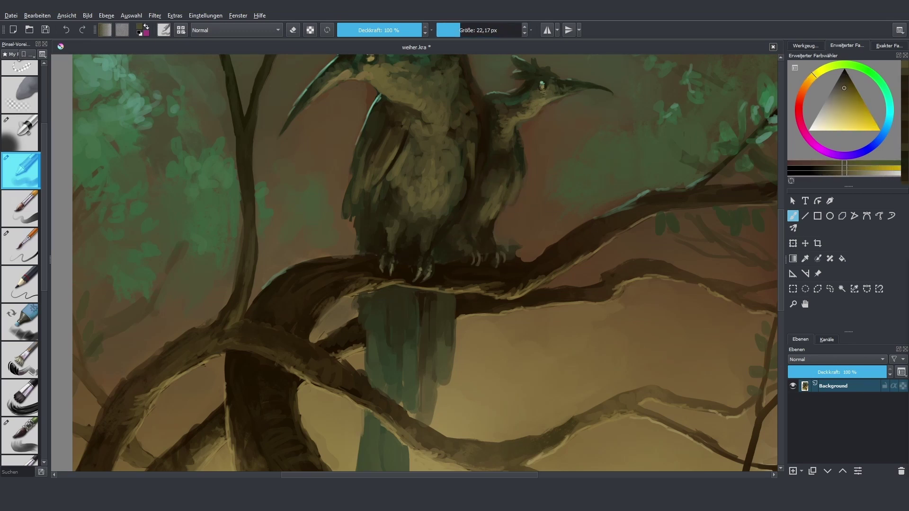
{"action": "left_click", "coordinate": [481, 189], "text": "ctrl"}
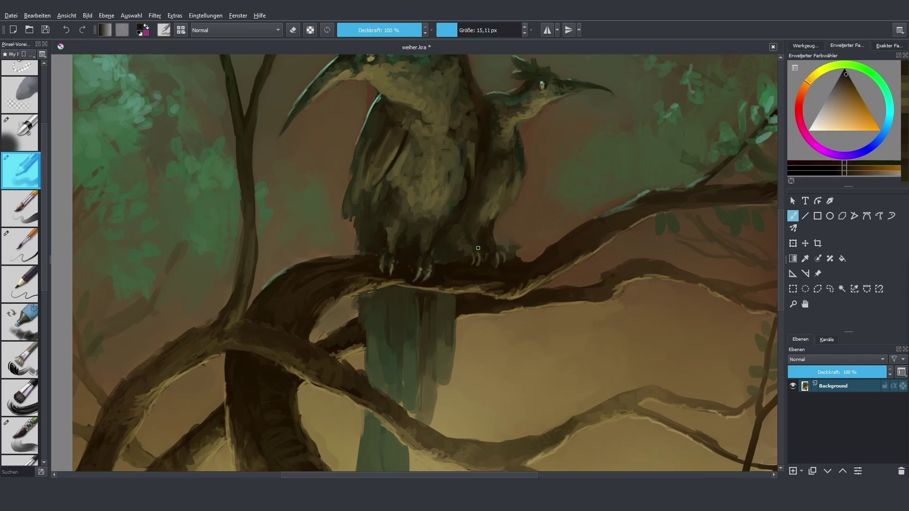
Step: Mirror the canvas view and touch up the larger bird's upper breast with sampled olive-brown tones at up to 23.53 px
{"action": "key", "text": "m"}
{"action": "key", "text": "minus"}
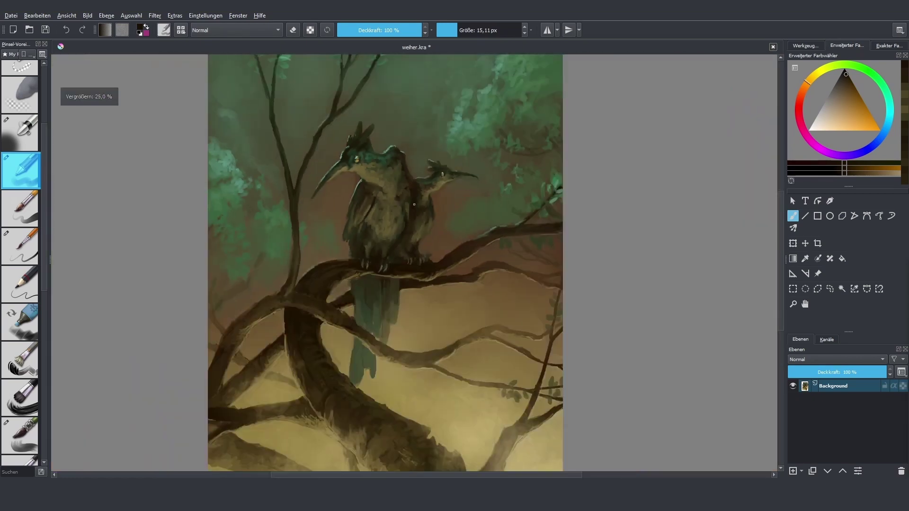
{"action": "key", "text": "plus"}
{"action": "key", "text": "bracketleft"}
{"action": "left_click", "coordinate": [445, 53], "text": "ctrl"}
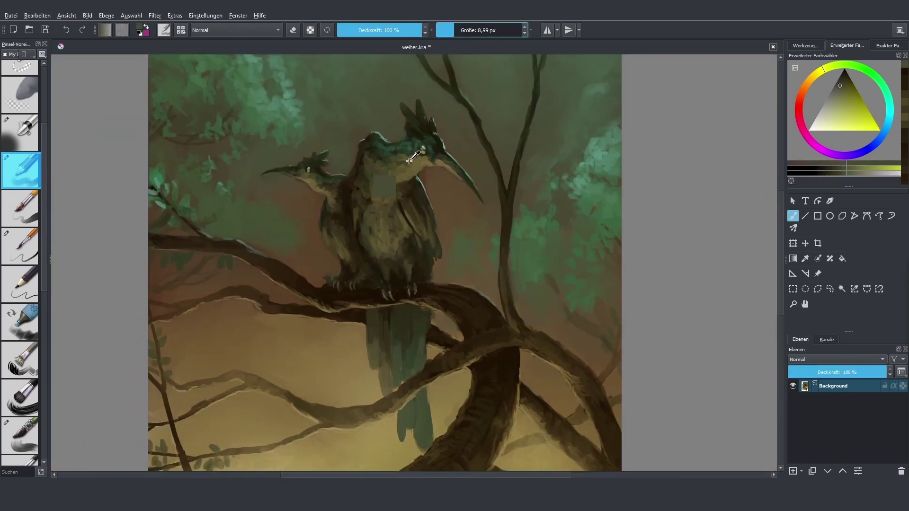
{"action": "left_click", "coordinate": [410, 161], "text": "ctrl"}
{"action": "key", "text": "bracketright"}
{"action": "key", "text": "bracketright"}
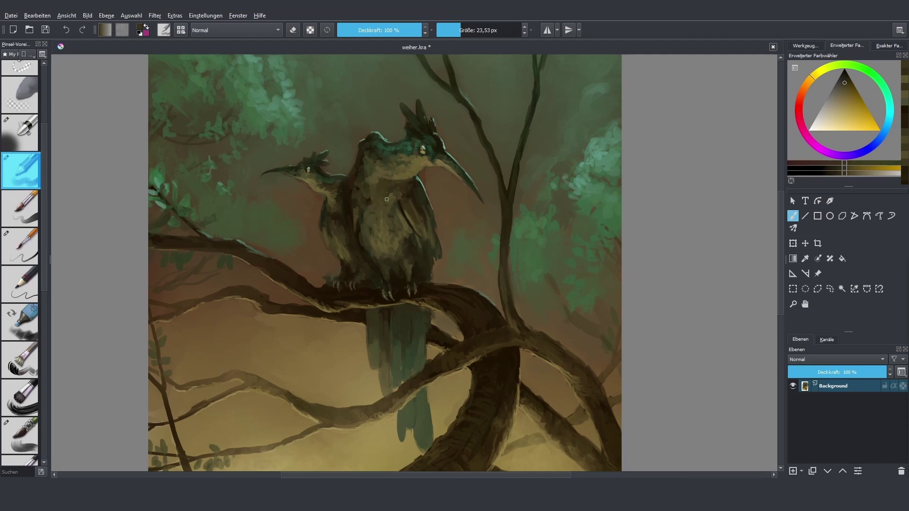
{"action": "left_click", "coordinate": [387, 199], "text": "ctrl"}
{"action": "key", "text": "bracketleft"}
{"action": "key", "text": "minus"}
{"action": "key", "text": "minus"}
{"action": "key", "text": "minus"}
{"action": "key", "text": "plus"}
{"action": "key", "text": "plus"}
{"action": "key", "text": "plus"}
{"action": "key", "text": "plus"}
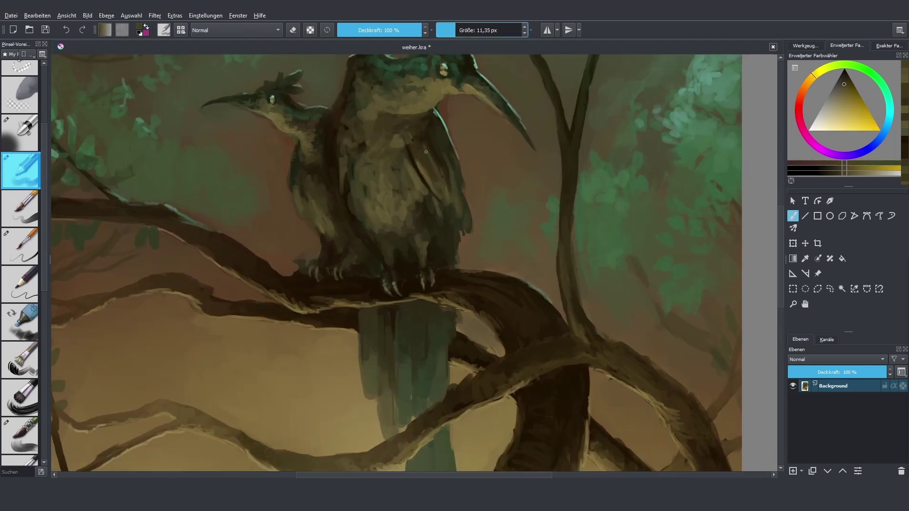
Step: Paint over the larger bird's inner foot with sampled dark brown and redraw its leg and claws at 6.97 px
{"action": "left_click", "coordinate": [391, 288], "text": "ctrl"}
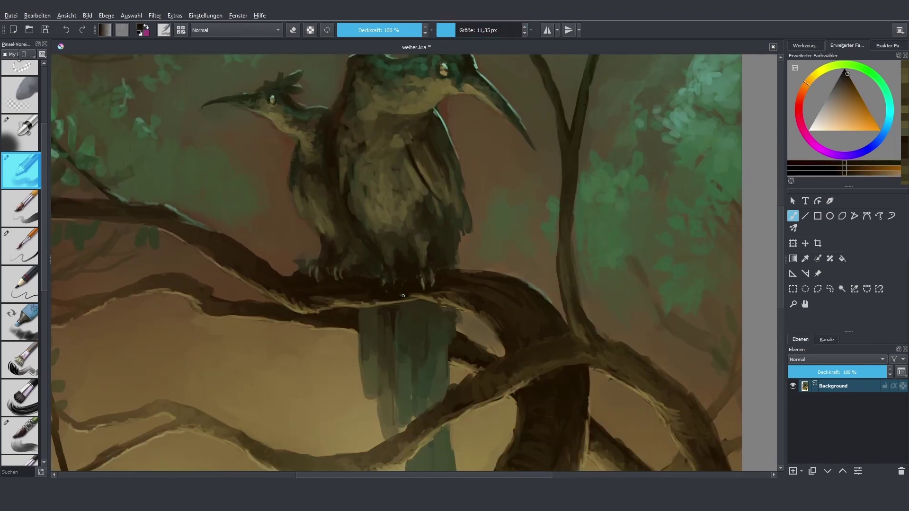
{"action": "key", "text": "bracketleft"}
{"action": "left_click", "coordinate": [390, 266], "text": "ctrl"}
{"action": "left_click", "coordinate": [359, 268], "text": "ctrl"}
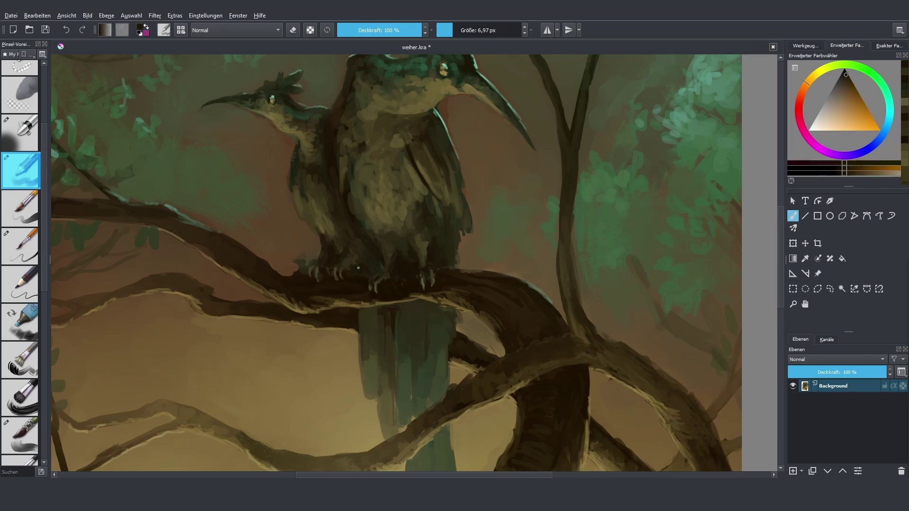
{"action": "left_click", "coordinate": [303, 272], "text": "ctrl"}
{"action": "key", "text": "2"}
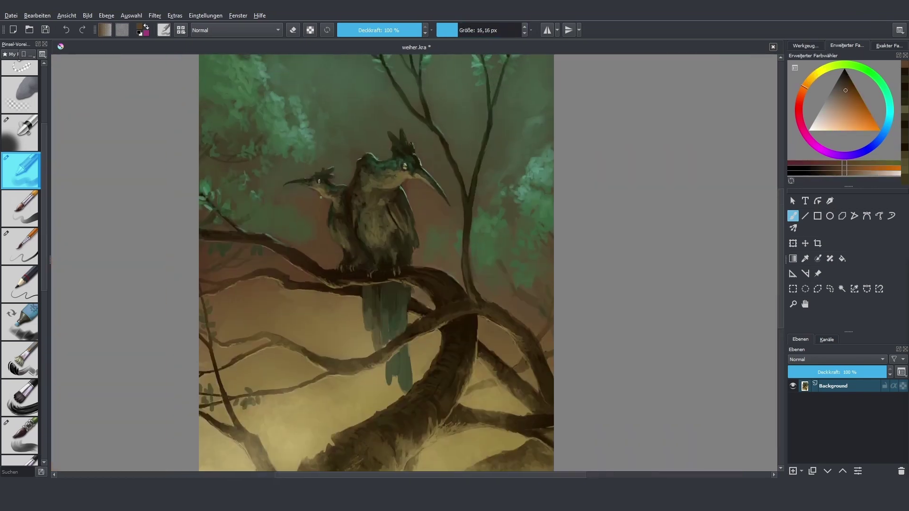
Step: Blend the larger bird's throat and upper breast with sampled browns at 12.23 and 23.53 px
{"action": "scroll", "coordinate": [321, 235], "scroll_direction": "up", "scroll_amount": 1}
{"action": "left_click", "coordinate": [364, 166], "text": "ctrl"}
{"action": "key", "text": "bracketright"}
{"action": "key", "text": "bracketleft"}
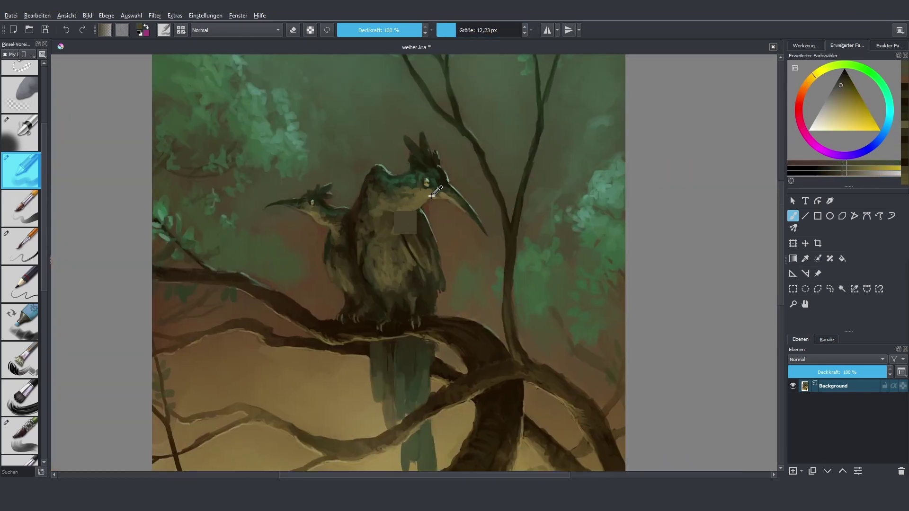
{"action": "left_click", "coordinate": [383, 205], "text": "ctrl"}
{"action": "left_click", "coordinate": [368, 223], "text": "ctrl"}
{"action": "key", "text": "bracketright"}
{"action": "key", "text": "bracketright"}
{"action": "key", "text": "bracketright"}
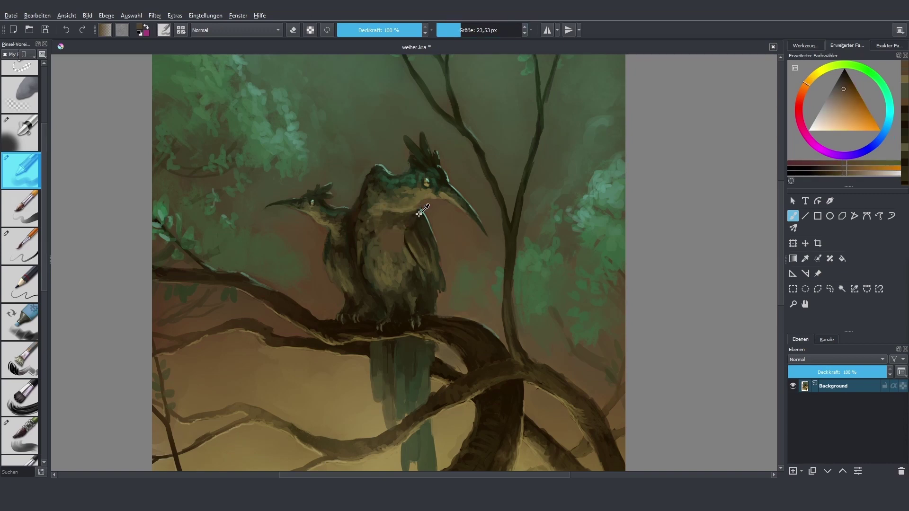
{"action": "left_click", "coordinate": [416, 205], "text": "ctrl"}
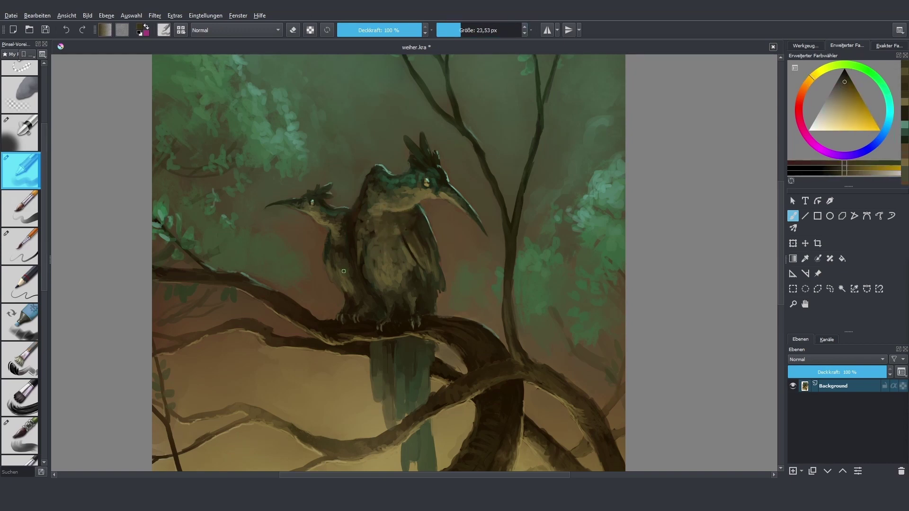
Step: Add pale teal highlights to the larger bird's shoulder at 16.16 px and flip the canvas view back
{"action": "key", "text": "2"}
{"action": "scroll", "coordinate": [334, 255], "scroll_direction": "up", "scroll_amount": 1}
{"action": "left_click", "coordinate": [389, 190], "text": "ctrl"}
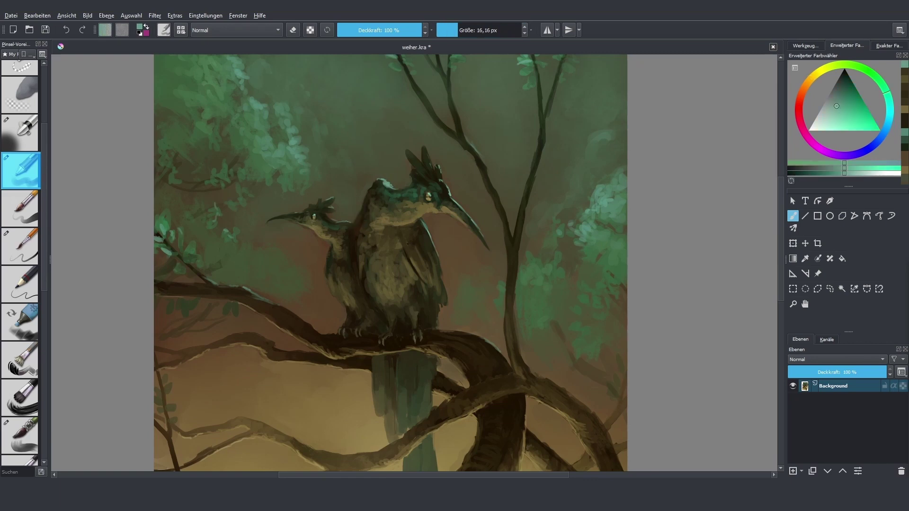
{"action": "key", "text": "2"}
{"action": "key", "text": "m"}
{"action": "scroll", "coordinate": [509, 271], "scroll_direction": "up", "scroll_amount": 1}
{"action": "scroll", "coordinate": [508, 271], "scroll_direction": "up", "scroll_amount": 2}
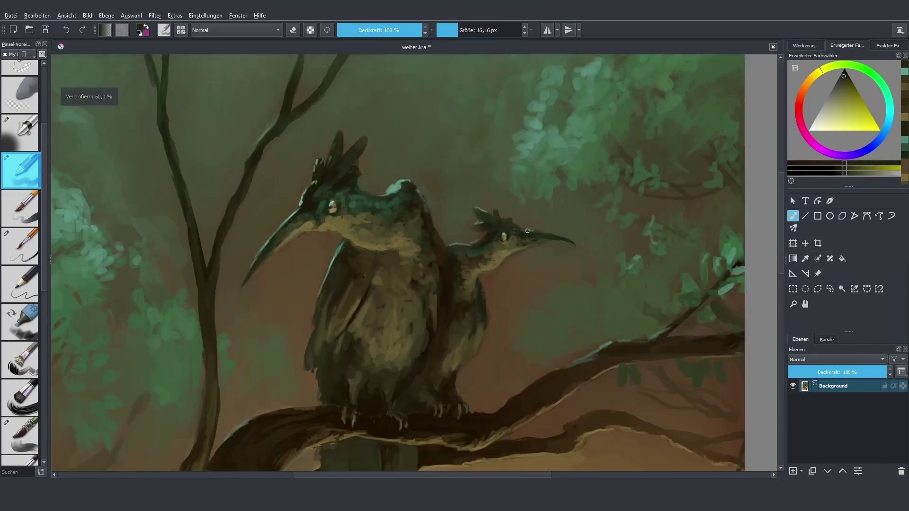
Step: Add fine rim light to both birds' crest feathers with sampled green tones at 7.61 px
{"action": "key", "text": "bracketleft"}
{"action": "key", "text": "bracketleft"}
{"action": "key", "text": "bracketleft"}
{"action": "left_click", "coordinate": [495, 208], "text": "ctrl"}
{"action": "left_click", "coordinate": [494, 227], "text": "ctrl"}
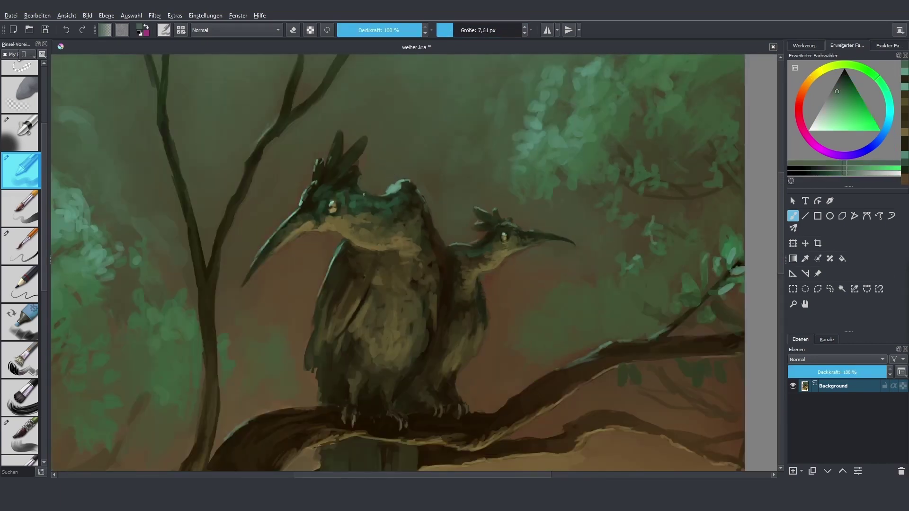
{"action": "left_click", "coordinate": [389, 189], "text": "ctrl"}
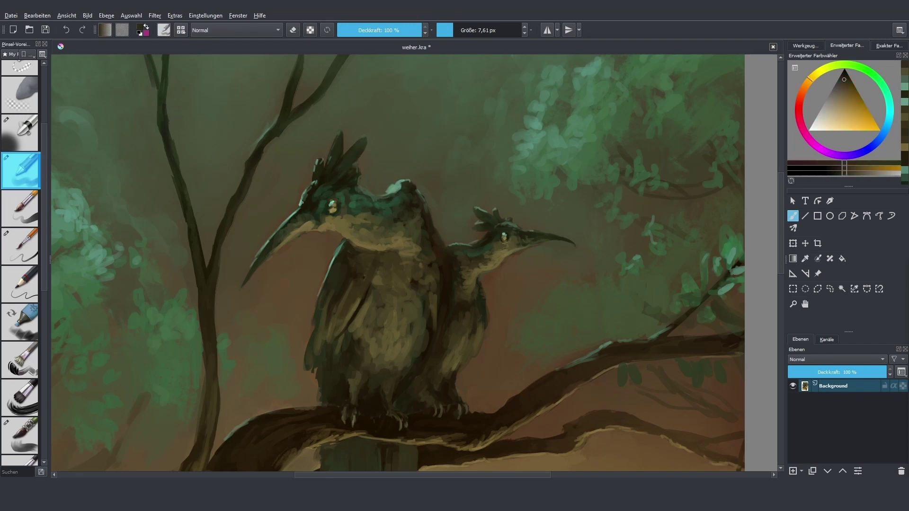
Step: Touch up the larger bird's breast with sampled dark olive tones at 13.14 px
{"action": "key", "text": "2"}
{"action": "scroll", "coordinate": [387, 251], "scroll_direction": "up", "scroll_amount": 2}
{"action": "key", "text": "bracketright"}
{"action": "key", "text": "bracketright"}
{"action": "scroll", "coordinate": [387, 251], "scroll_direction": "down", "scroll_amount": 1}
{"action": "left_click", "coordinate": [387, 251], "text": "ctrl"}
{"action": "left_click", "coordinate": [388, 251], "text": "ctrl"}
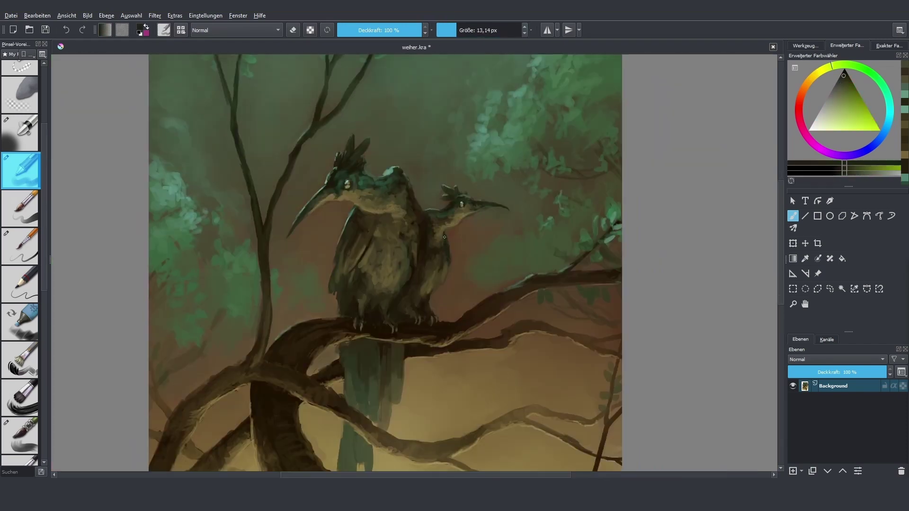
Step: Save the painting and check the whole composition
{"action": "scroll", "coordinate": [388, 251], "scroll_direction": "down", "scroll_amount": 2}
{"action": "key", "text": "Caps_Lock"}
{"action": "key", "text": "ctrl+s"}
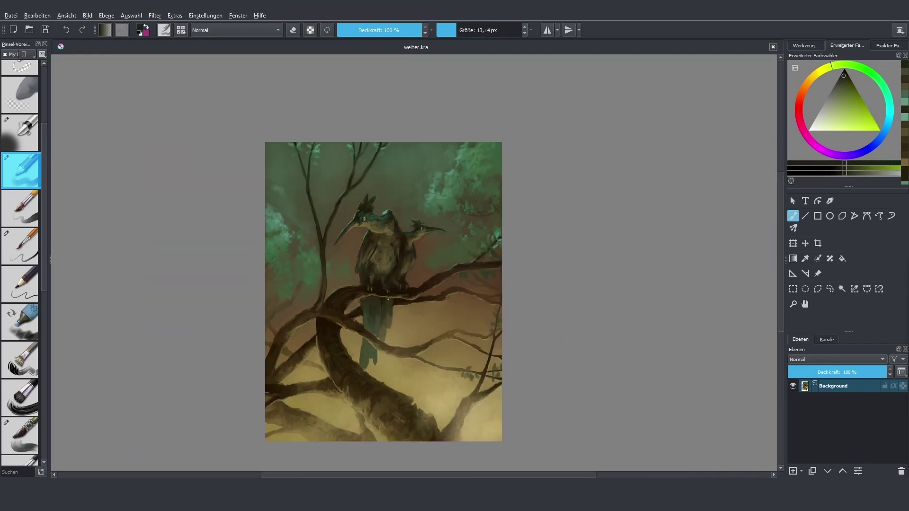
{"action": "left_click_drag", "start_coordinate": [388, 300], "coordinate": [426, 242]}
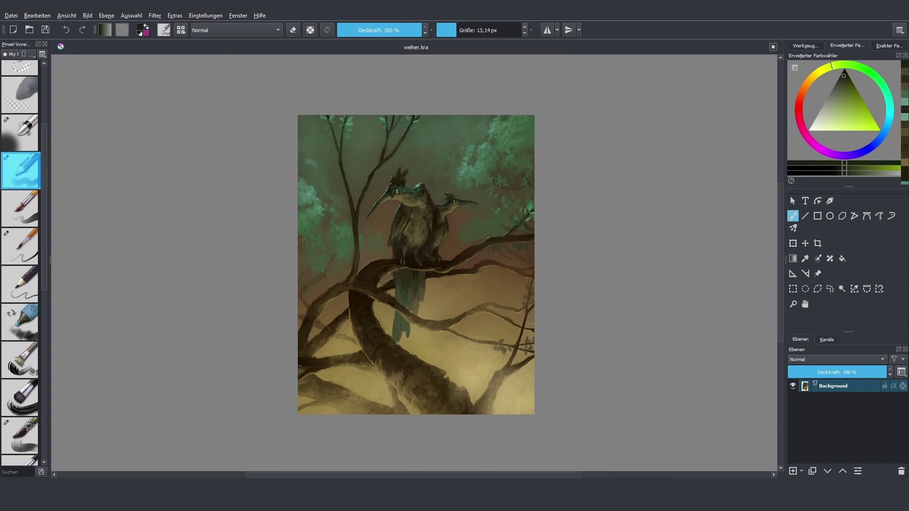
Step: Brighten the middle of the larger bird's breast with sampled olive-yellow feather strokes at 9.73 px
{"action": "key", "text": "plus"}
{"action": "key", "text": "plus"}
{"action": "key", "text": "plus"}
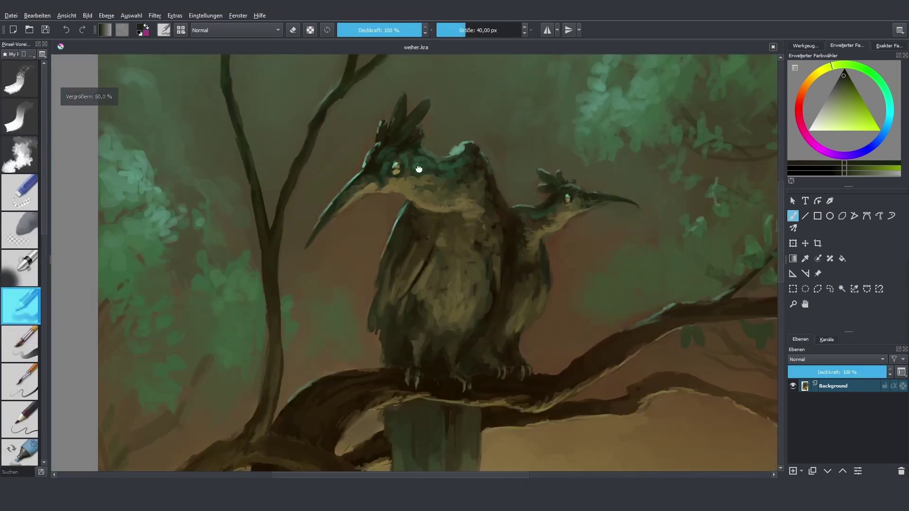
{"action": "left_click", "coordinate": [399, 260], "text": "ctrl"}
{"action": "left_click", "coordinate": [505, 198], "text": "ctrl"}
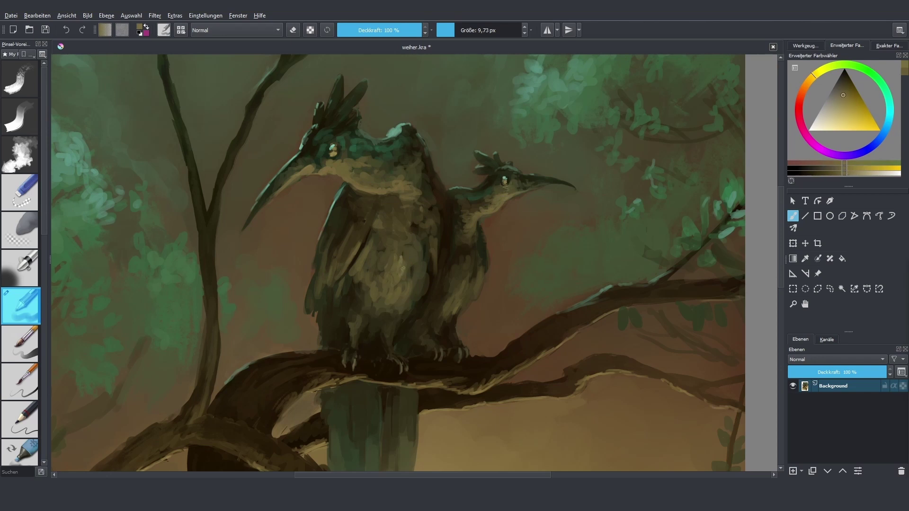
{"action": "left_click", "coordinate": [406, 254], "text": "ctrl"}
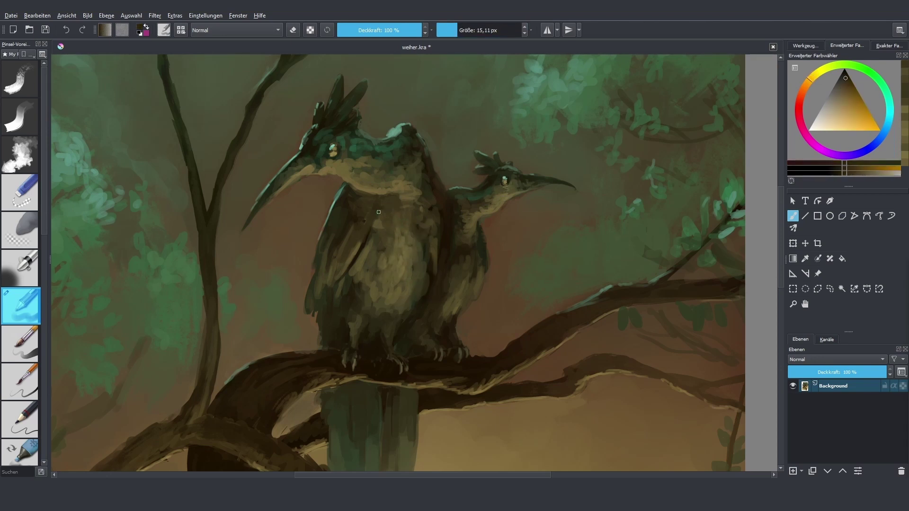
Step: Shade the larger bird's breast beside the wing and along the flank with sampled dark tones at 15.11 px
{"action": "left_click", "coordinate": [375, 226], "text": "ctrl"}
{"action": "left_click", "coordinate": [371, 257], "text": "ctrl"}
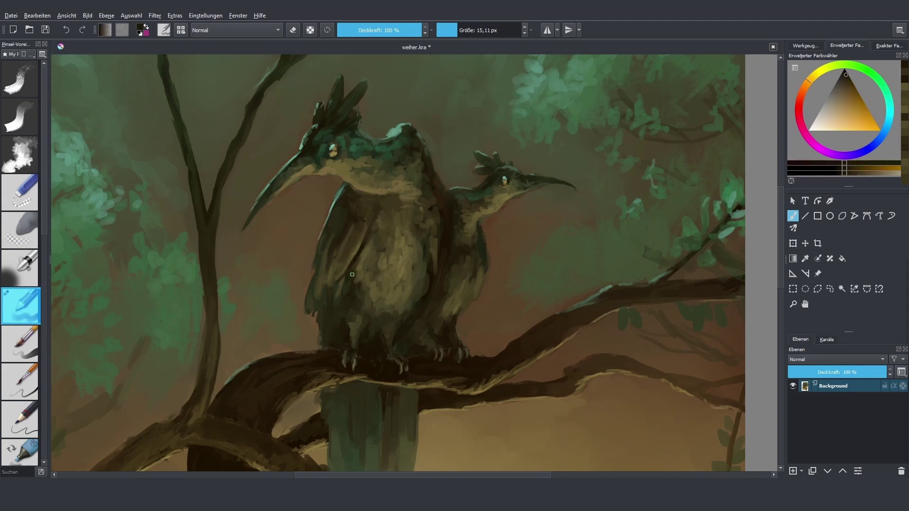
{"action": "left_click", "coordinate": [425, 284], "text": "ctrl"}
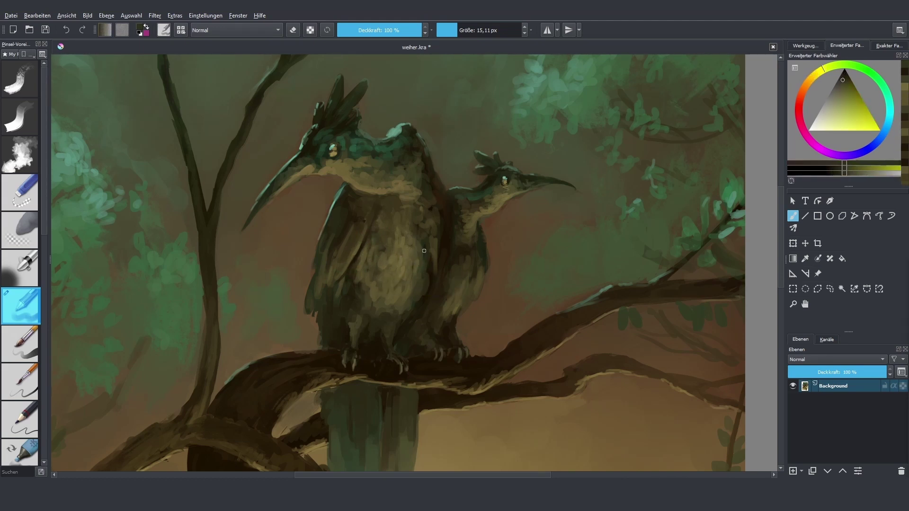
{"action": "left_click", "coordinate": [421, 296], "text": "ctrl"}
{"action": "left_click", "coordinate": [422, 297], "text": "ctrl"}
{"action": "left_click", "coordinate": [440, 329], "text": "ctrl"}
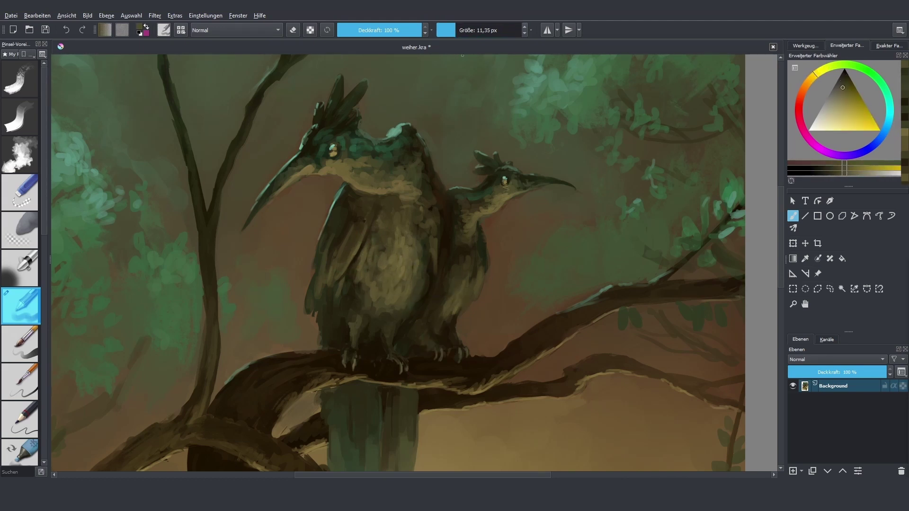
Step: Paint feather strokes on the larger bird's lower belly with sampled olive and dark tones at 11.35 px
{"action": "left_click", "coordinate": [417, 308], "text": "ctrl"}
{"action": "left_click", "coordinate": [393, 307], "text": "ctrl"}
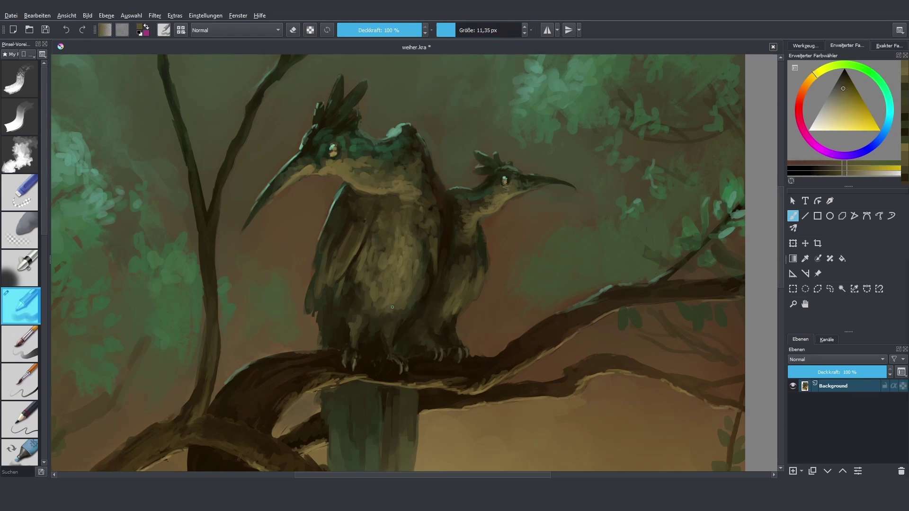
{"action": "left_click", "coordinate": [394, 316], "text": "ctrl"}
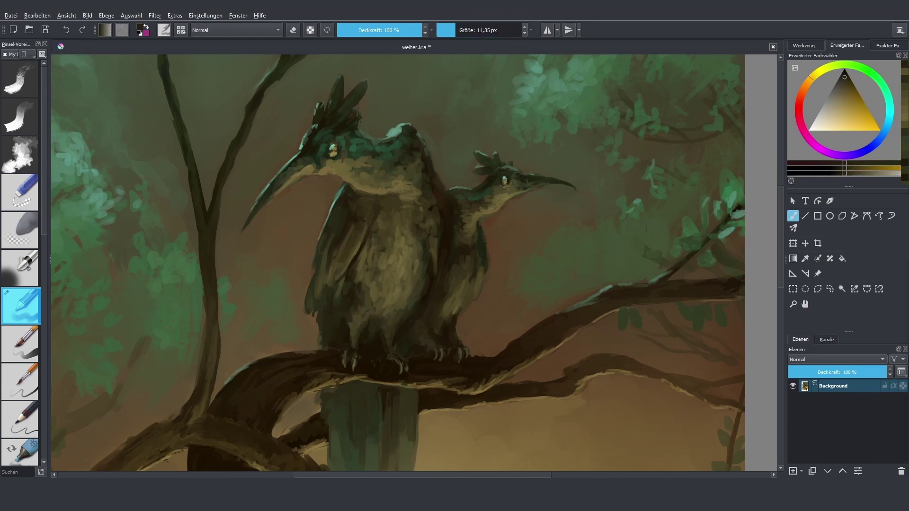
{"action": "left_click", "coordinate": [384, 295], "text": "ctrl"}
{"action": "left_click_drag", "start_coordinate": [385, 296], "coordinate": [402, 284]}
{"action": "left_click", "coordinate": [410, 295], "text": "ctrl"}
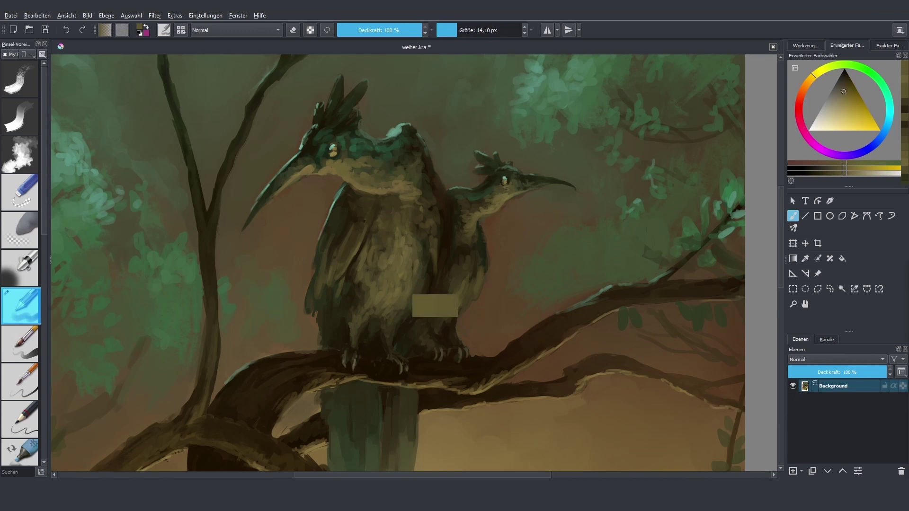
Step: Blend the larger bird's breast into the wing-side shadow with sampled olive tones at 14.10 and 23.53 px
{"action": "left_click", "coordinate": [360, 273], "text": "ctrl"}
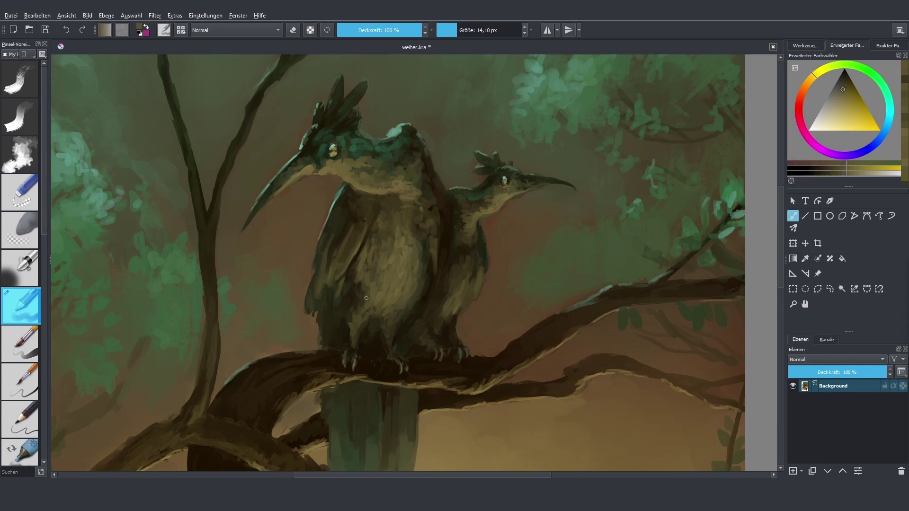
{"action": "left_click_drag", "start_coordinate": [348, 268], "coordinate": [353, 269]}
{"action": "left_click", "coordinate": [360, 261], "text": "ctrl"}
{"action": "left_click_drag", "start_coordinate": [379, 227], "coordinate": [360, 227]}
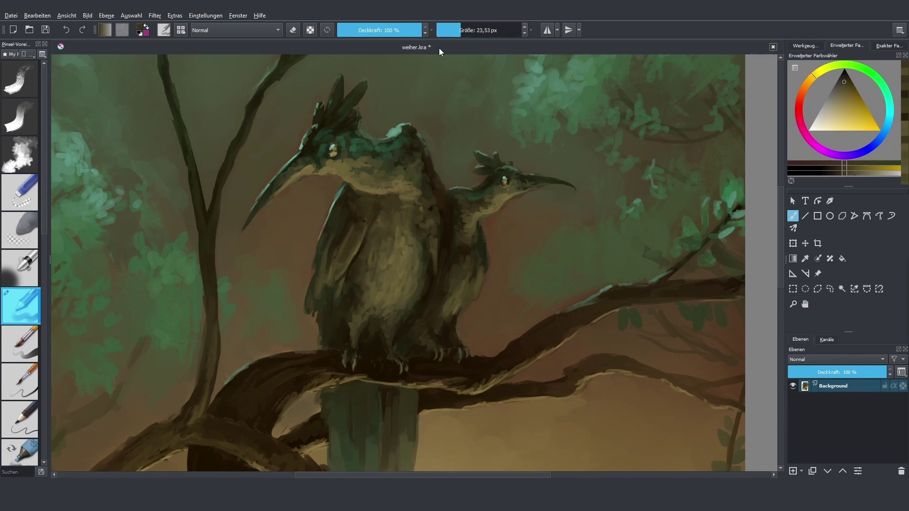
Step: Refine the larger bird's breast edge facing the smaller bird with sampled olive tones at 14.10 and 11.35 px
{"action": "left_click", "coordinate": [435, 234], "text": "ctrl"}
{"action": "left_click", "coordinate": [434, 237], "text": "ctrl"}
{"action": "left_click", "coordinate": [433, 251], "text": "ctrl"}
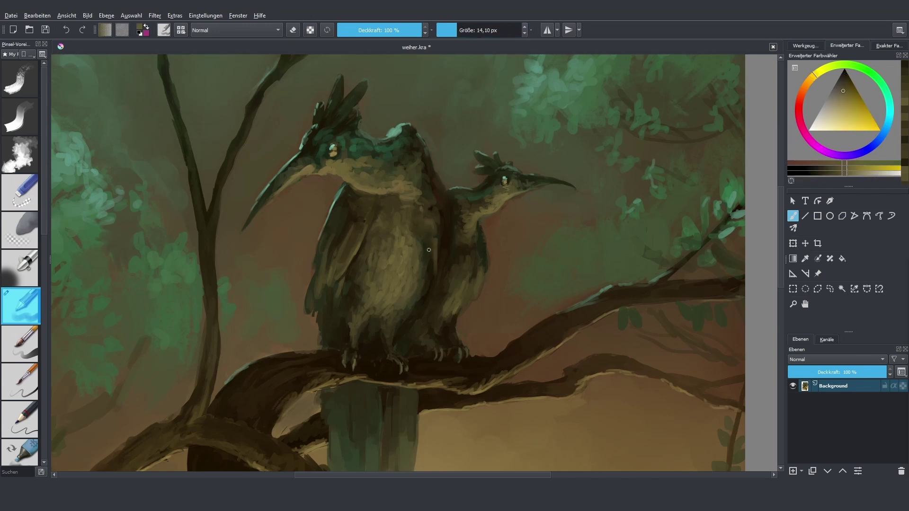
{"action": "left_click", "coordinate": [436, 256], "text": "ctrl"}
{"action": "left_click", "coordinate": [370, 185], "text": "ctrl"}
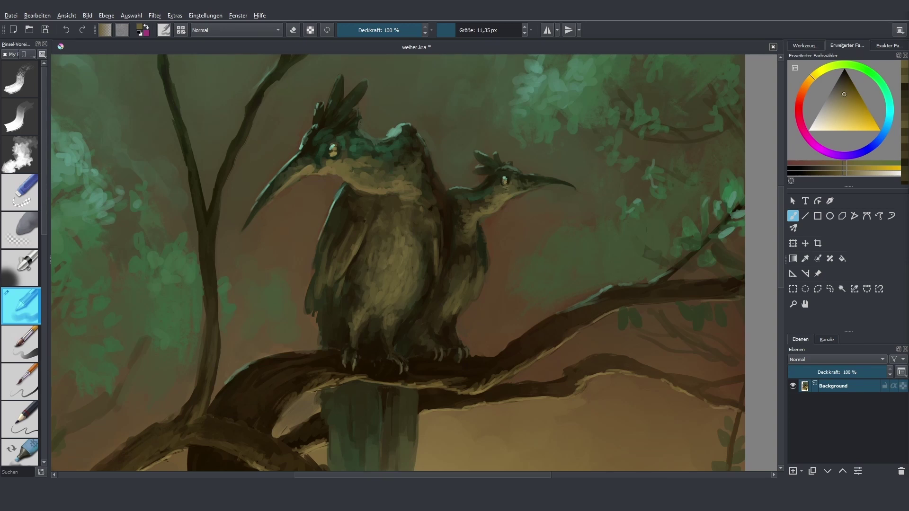
Step: Refine the teal rim light on the larger bird's nape and crest with sampled green tones at 9.73 and 7.61 px
{"action": "key", "text": "alt+Tab"}
{"action": "key", "text": "bracketleft"}
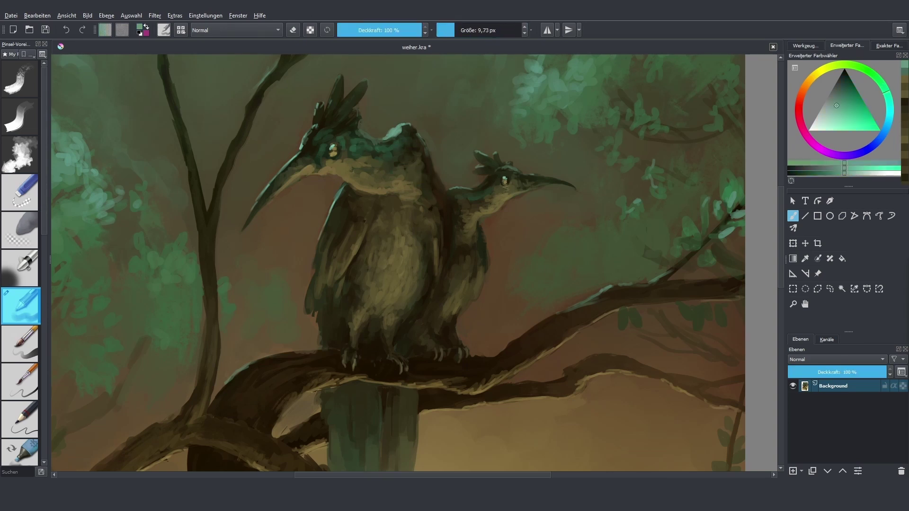
{"action": "left_click", "coordinate": [376, 138], "text": "ctrl"}
{"action": "left_click", "coordinate": [351, 129], "text": "ctrl"}
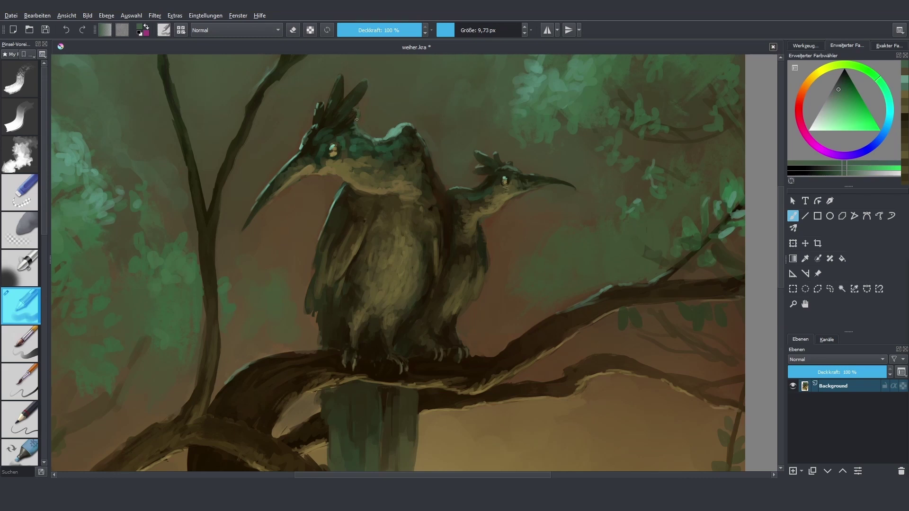
{"action": "left_click", "coordinate": [358, 119], "text": "ctrl"}
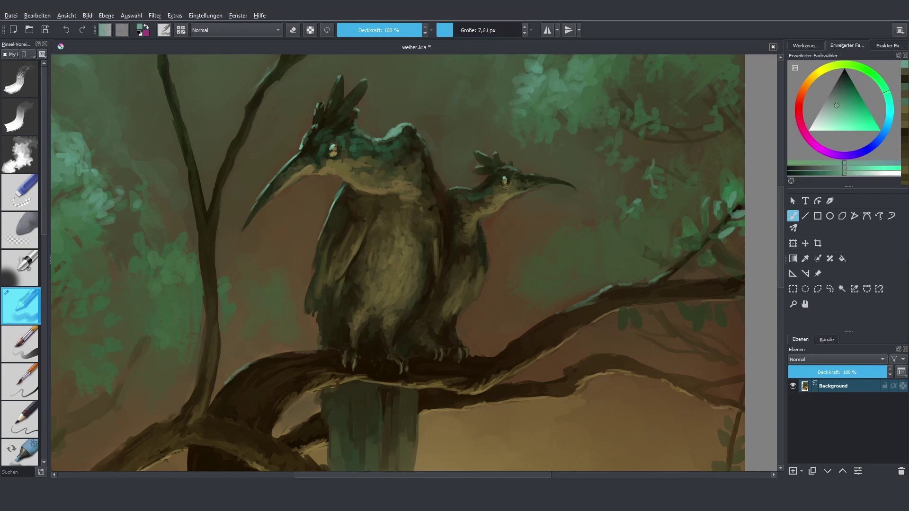
{"action": "left_click", "coordinate": [343, 80], "text": "ctrl"}
Step: Refine the smaller bird's nape and upper beak edge with sampled green and dark tones at 7.61, 13.14 and 8.28 px
{"action": "left_click", "coordinate": [474, 190], "text": "ctrl"}
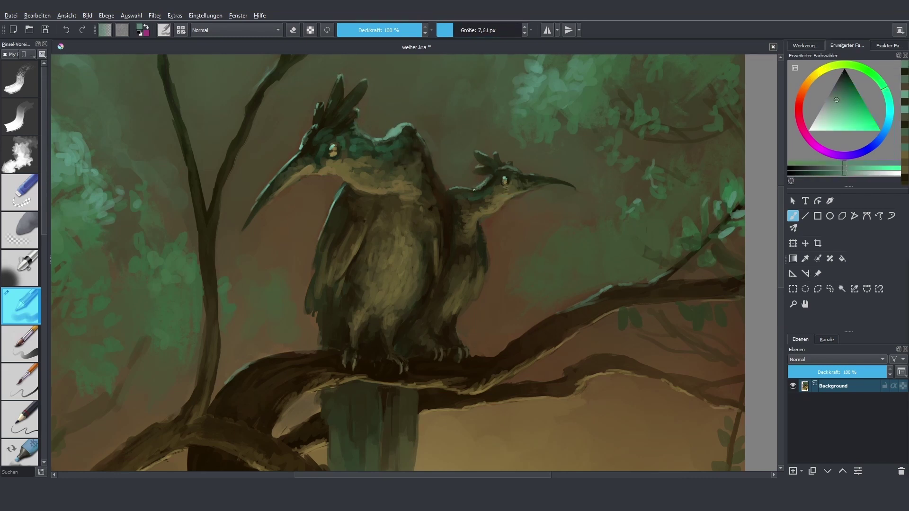
{"action": "left_click_drag", "start_coordinate": [474, 190], "coordinate": [452, 190], "text": "ctrl"}
{"action": "key", "text": "bracketright"}
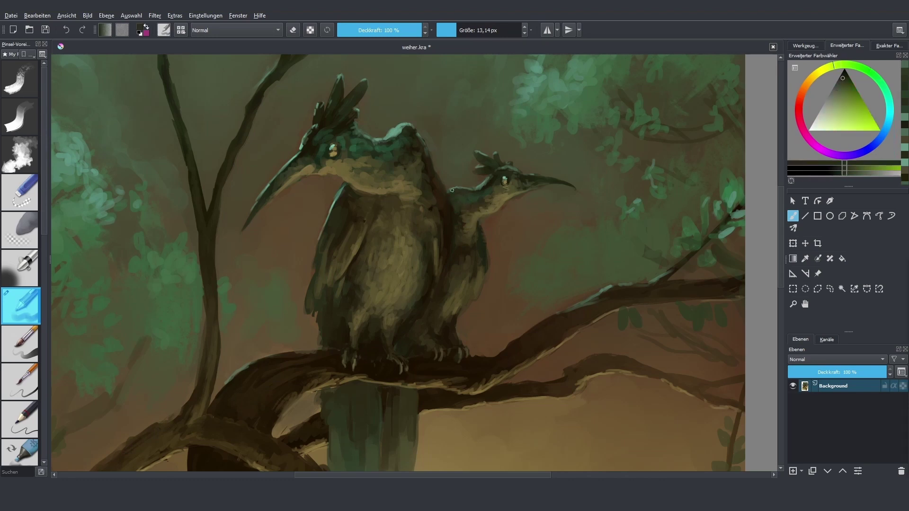
{"action": "left_click", "coordinate": [452, 190], "text": "ctrl"}
{"action": "key", "text": "bracketleft"}
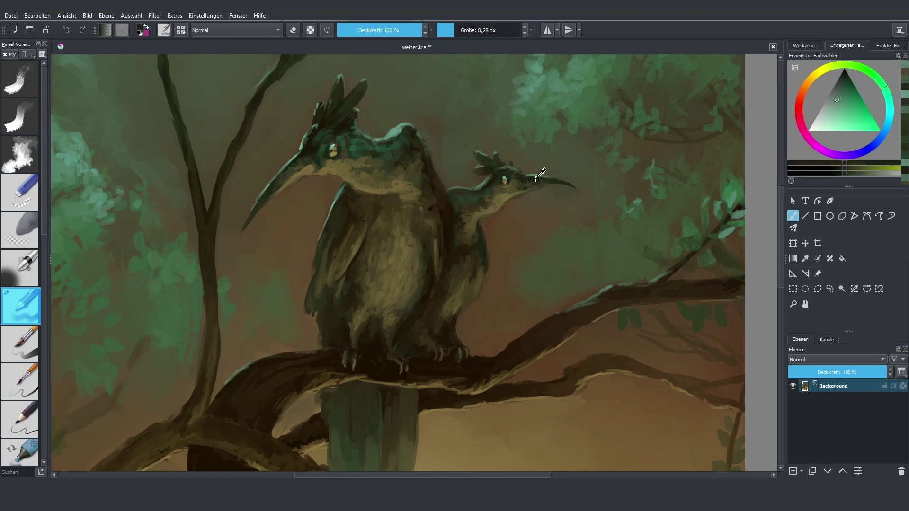
{"action": "left_click", "coordinate": [535, 177], "text": "ctrl"}
Step: Examine the larger bird's breast up close, the birds within their surroundings, and the whole composition in mirrored view
{"action": "key", "text": "plus"}
{"action": "key", "text": "plus"}
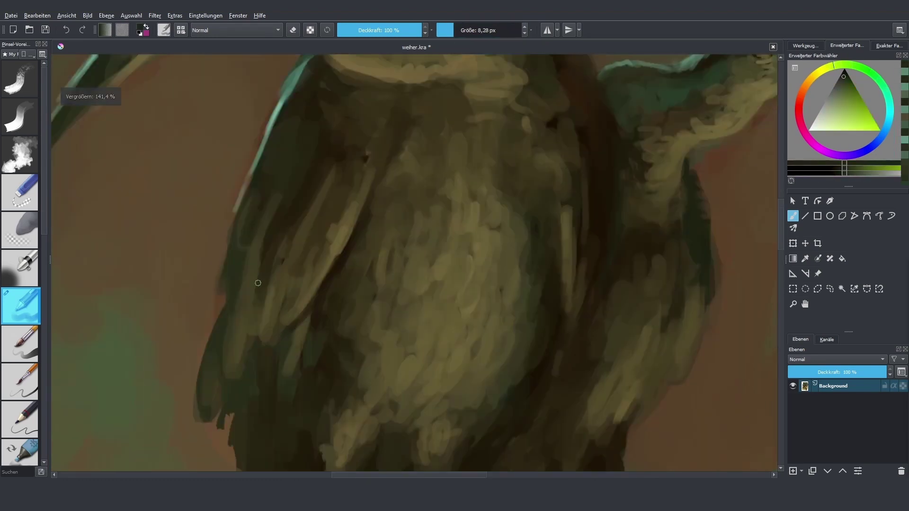
{"action": "key", "text": "minus"}
{"action": "key", "text": "minus"}
{"action": "key", "text": "minus"}
{"action": "key", "text": "minus"}
{"action": "key", "text": "plus"}
{"action": "key", "text": "plus"}
{"action": "key", "text": "bracketright"}
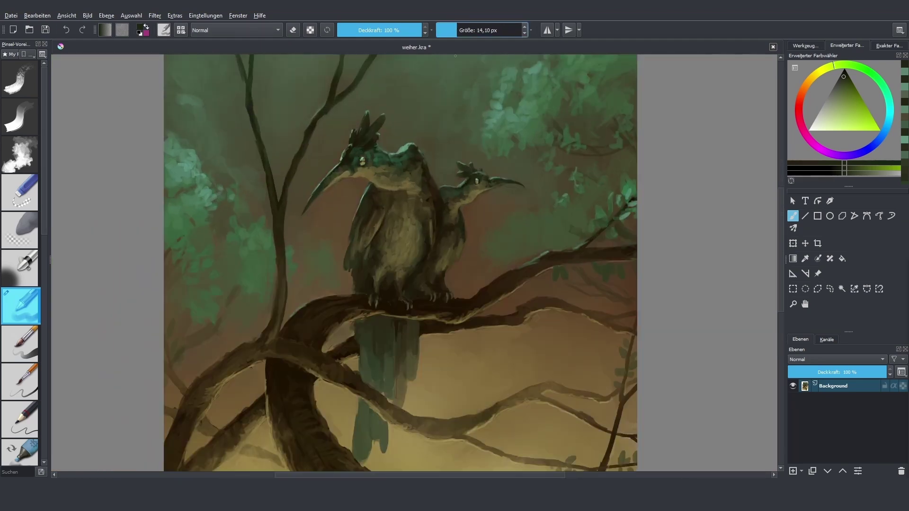
{"action": "left_click", "coordinate": [417, 143], "text": "ctrl"}
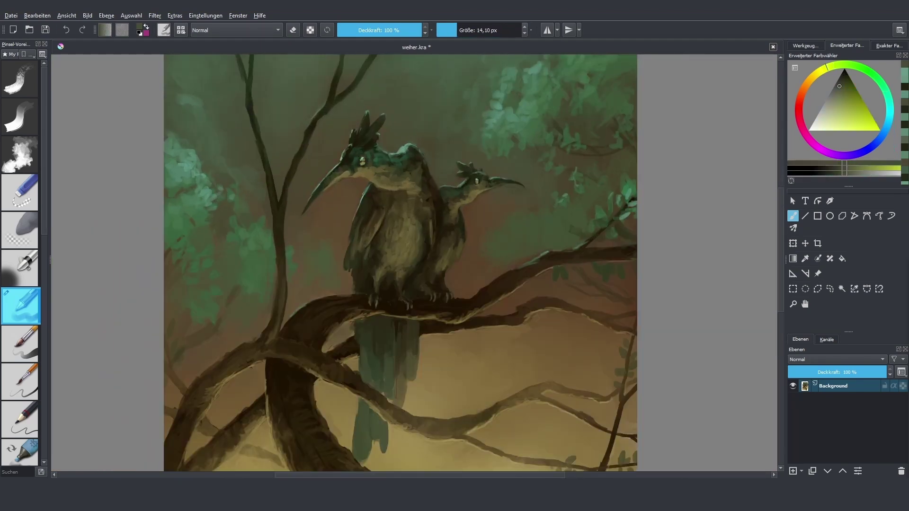
{"action": "key", "text": "minus"}
{"action": "key", "text": "m"}
{"action": "key", "text": "m"}
Step: Touch up the lower tree trunk with sampled brown tones at 27.93 px
{"action": "left_click", "coordinate": [424, 374], "text": "ctrl"}
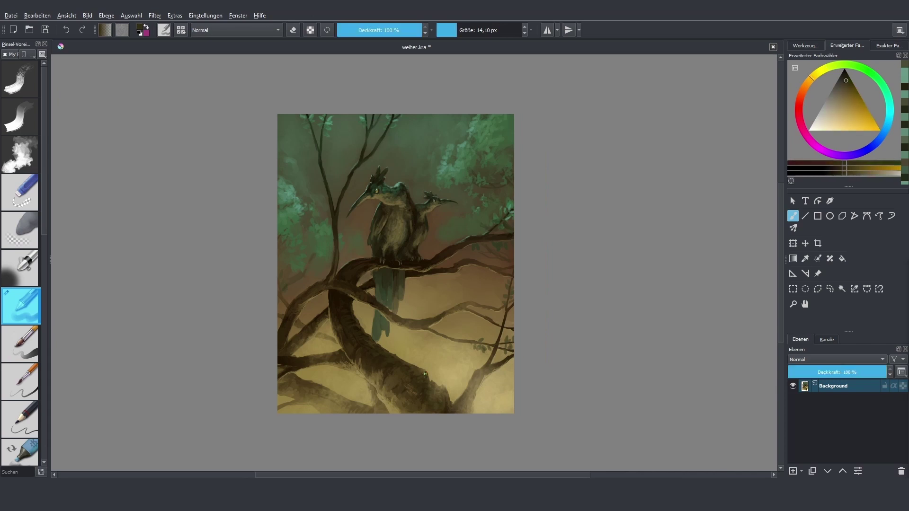
{"action": "key", "text": "bracketright"}
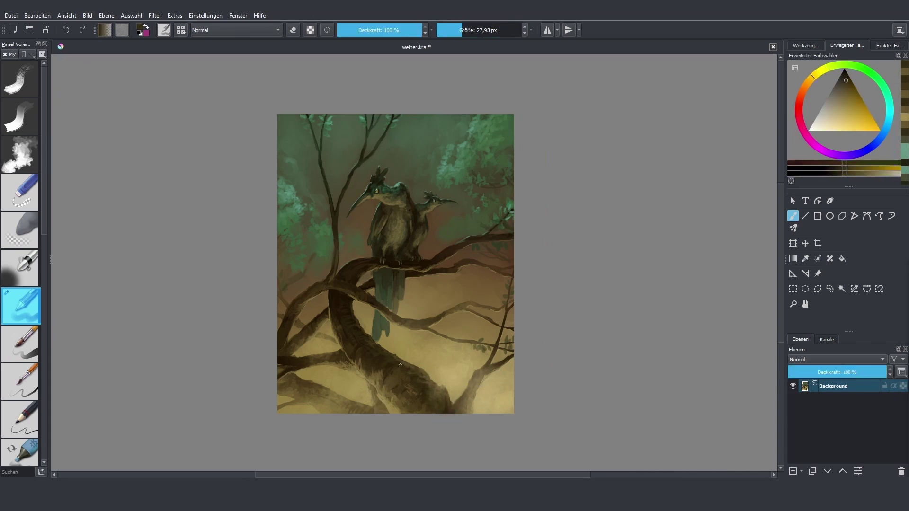
{"action": "key", "text": "minus"}
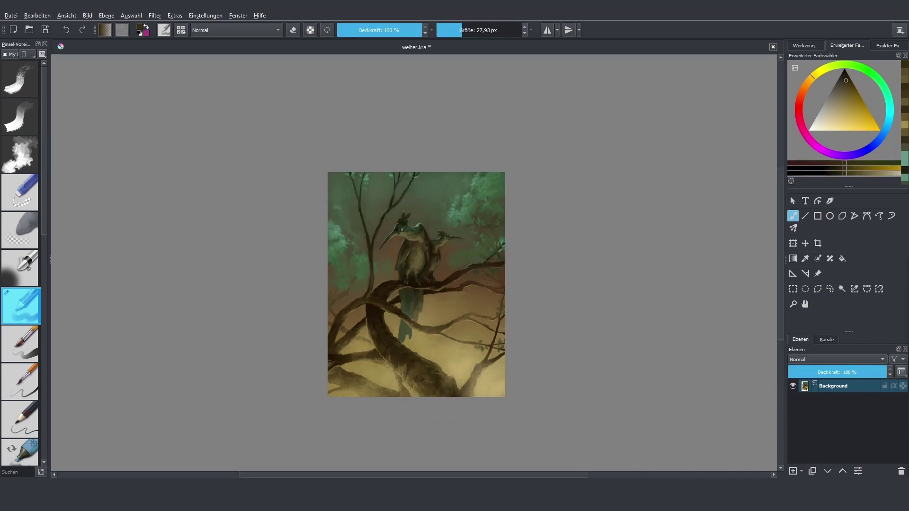
Step: Shade and blend the larger bird's tail feathers below the branch with dark brown and olive-green tones at 27.93 px
{"action": "key", "text": "1"}
{"action": "key", "text": "minus"}
{"action": "key", "text": "minus"}
{"action": "key", "text": "minus"}
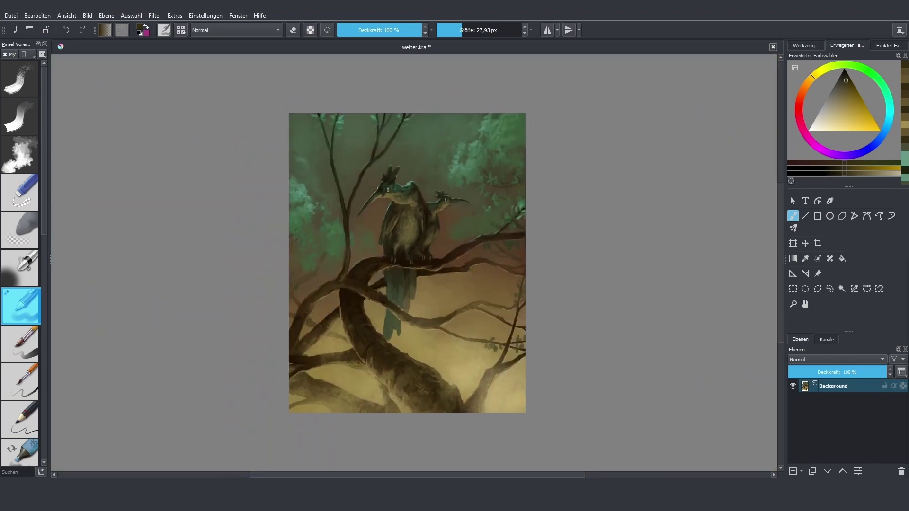
{"action": "key", "text": "1"}
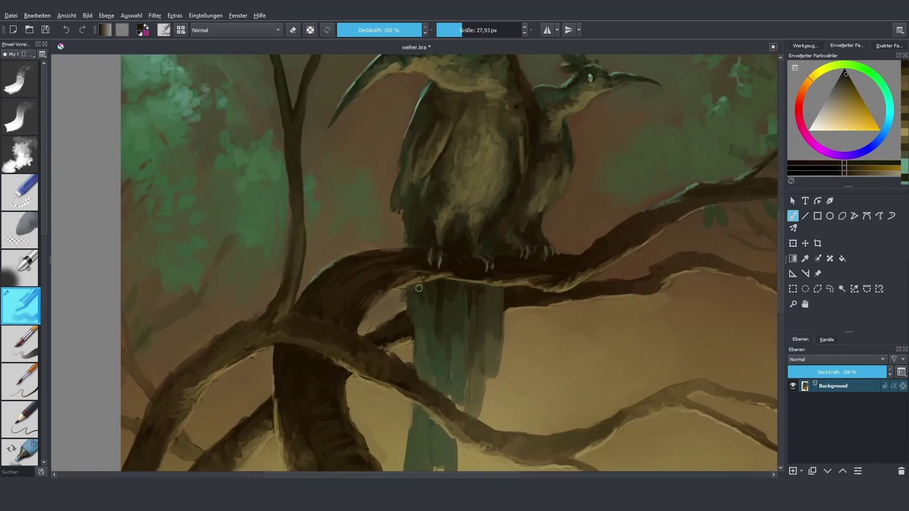
{"action": "mouse_move", "coordinate": [419, 288]}
{"action": "left_mouse_down"}
{"action": "mouse_move", "coordinate": [426, 348]}
{"action": "mouse_move", "coordinate": [417, 373]}
{"action": "mouse_move", "coordinate": [439, 288]}
{"action": "mouse_move", "coordinate": [462, 327]}
{"action": "mouse_move", "coordinate": [481, 312]}
{"action": "mouse_move", "coordinate": [473, 351]}
{"action": "left_mouse_up"}
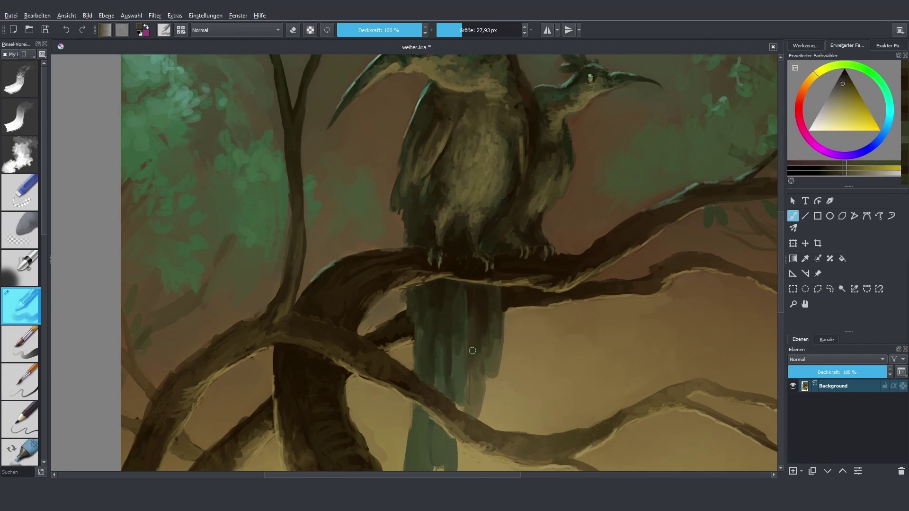
{"action": "scroll", "coordinate": [408, 310], "scroll_direction": "down", "scroll_amount": 2}
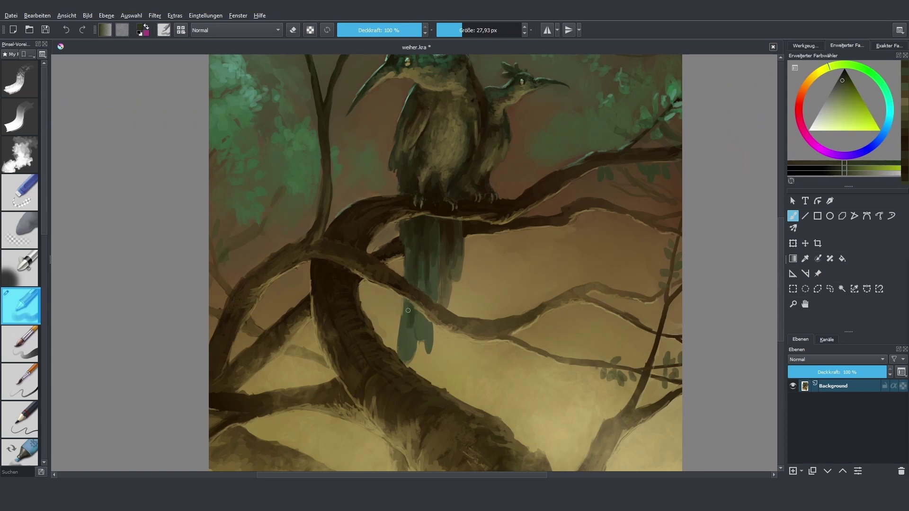
{"action": "scroll", "coordinate": [393, 354], "scroll_direction": "down", "scroll_amount": 2}
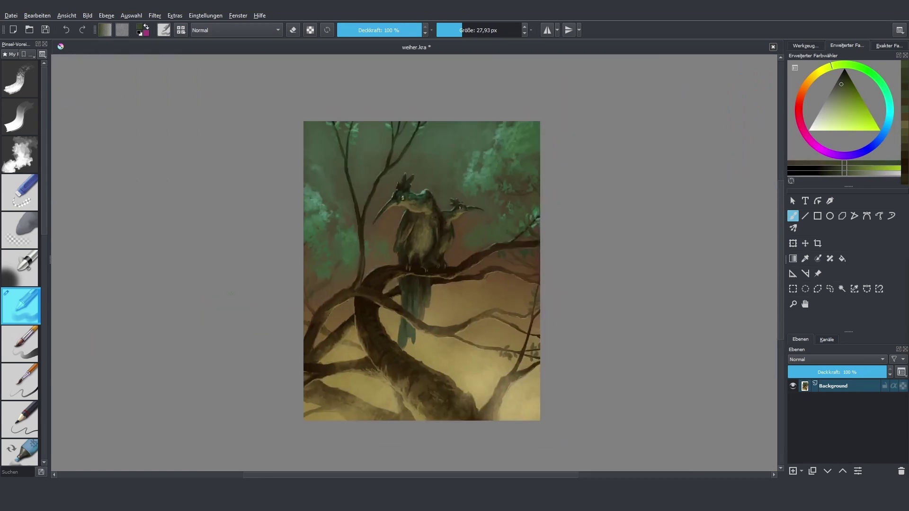